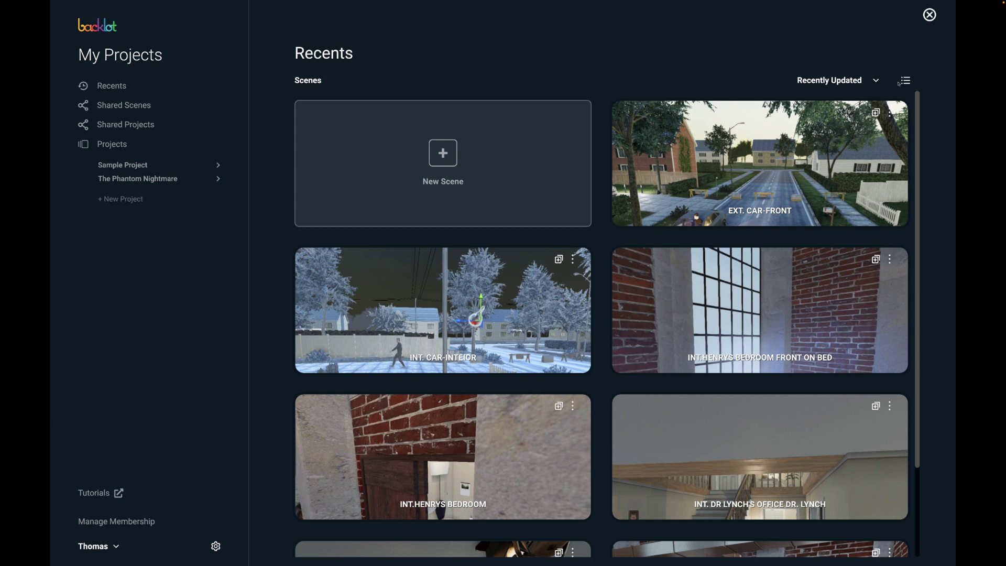
pyautogui.click(844, 81)
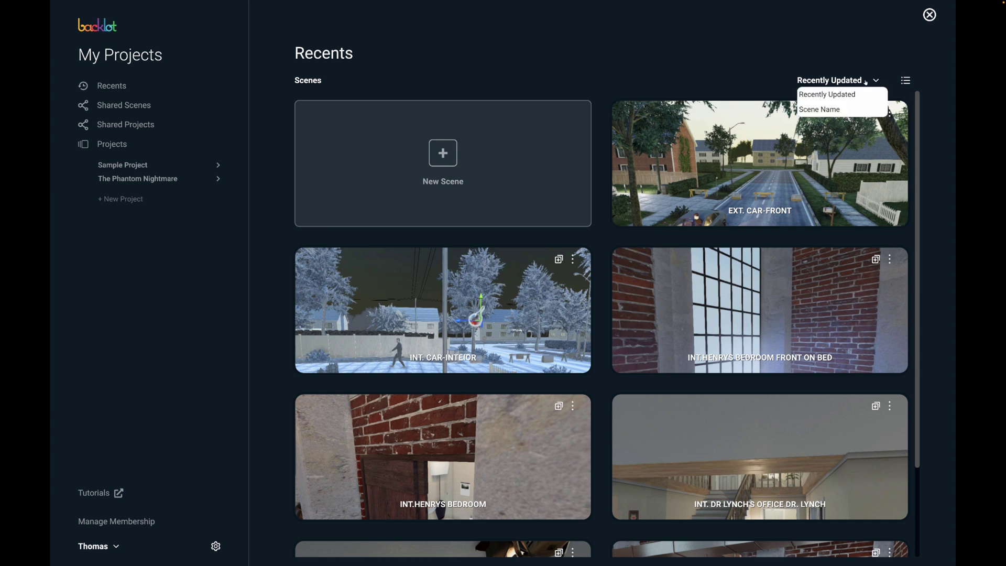
pyautogui.click(856, 59)
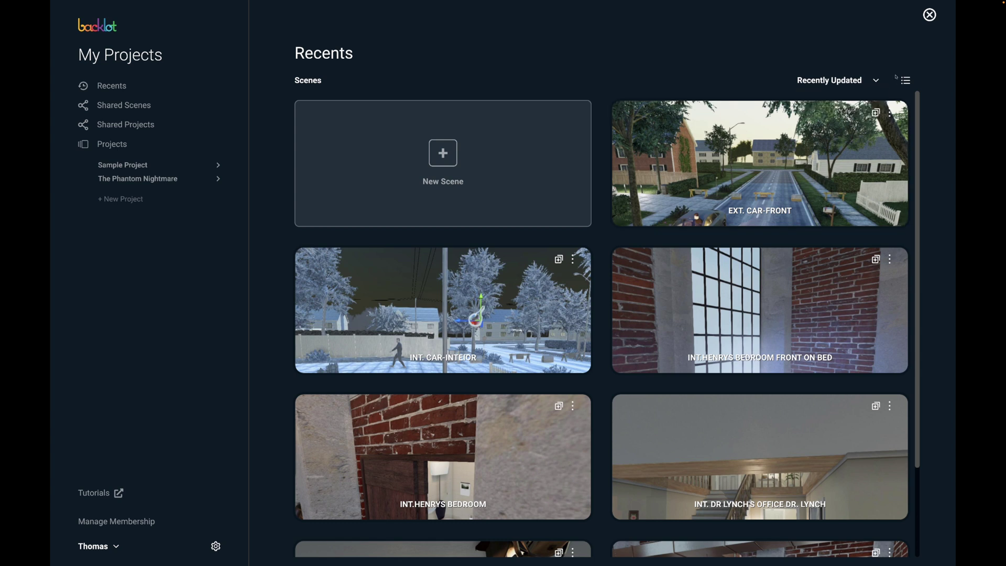
# - Start a new scene in The Phantom Nightmare project, set it to INT. and name it BEDROOM
pyautogui.click(550, 152)
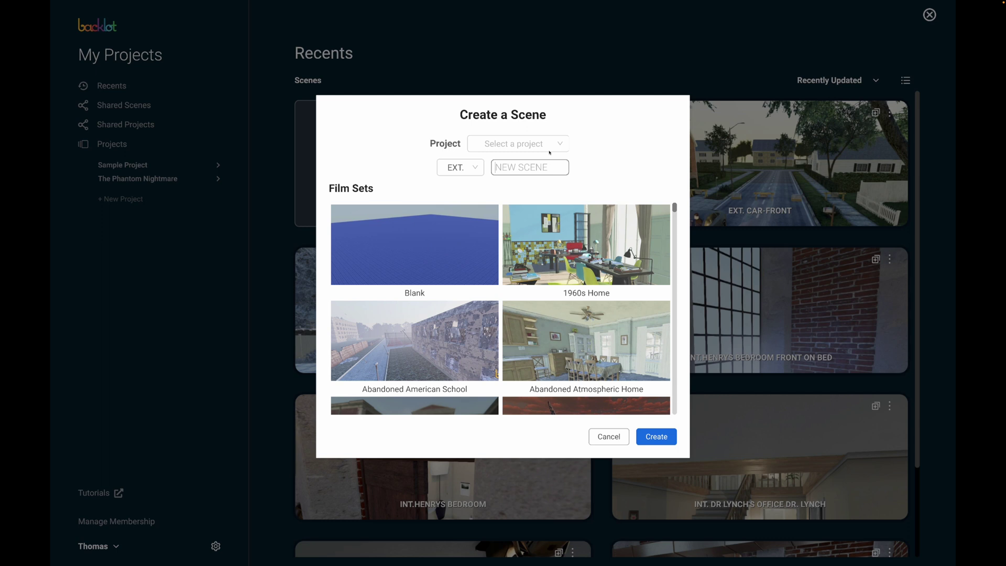
pyautogui.click(548, 146)
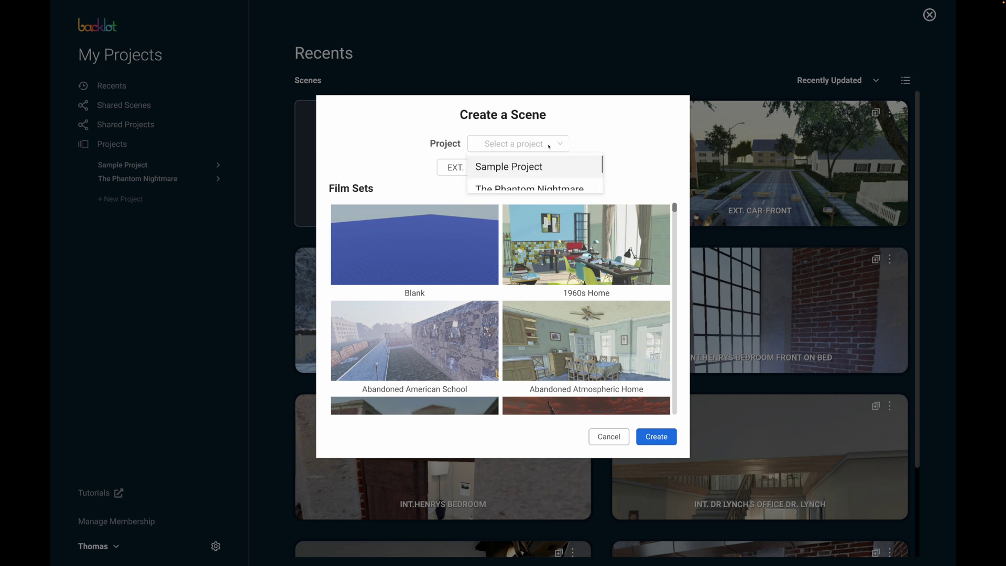
pyautogui.click(570, 188)
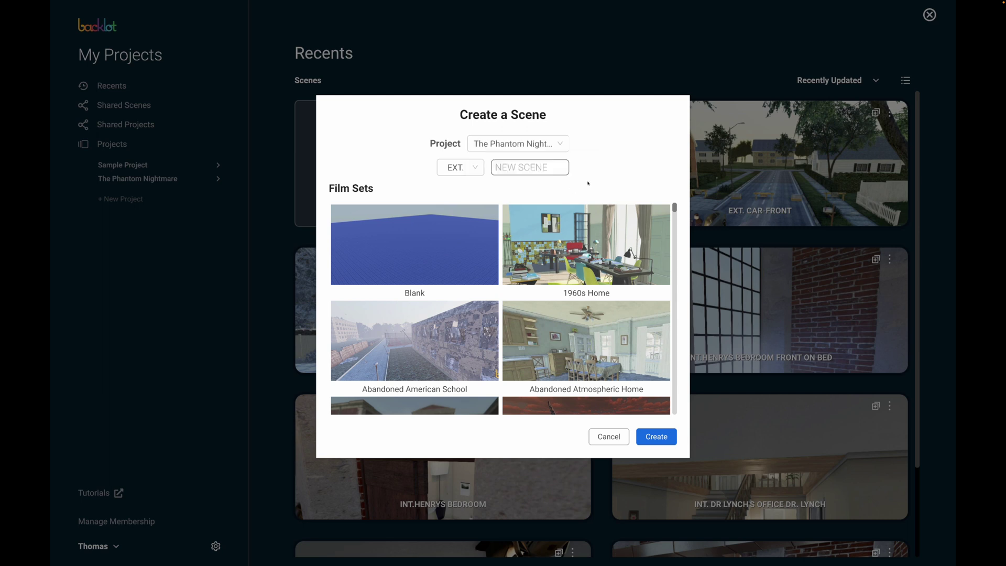
pyautogui.click(469, 224)
pyautogui.click(473, 167)
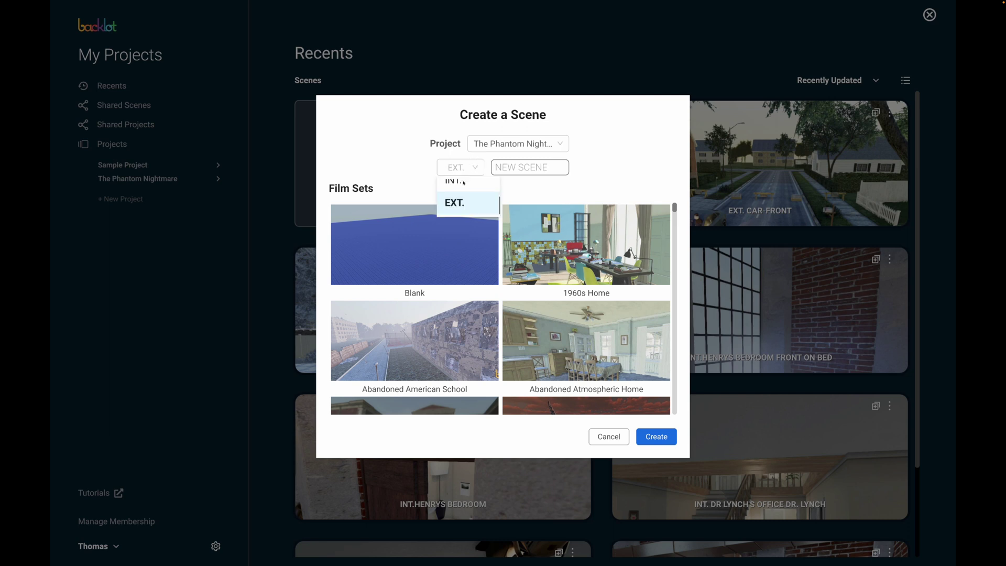
pyautogui.click(463, 182)
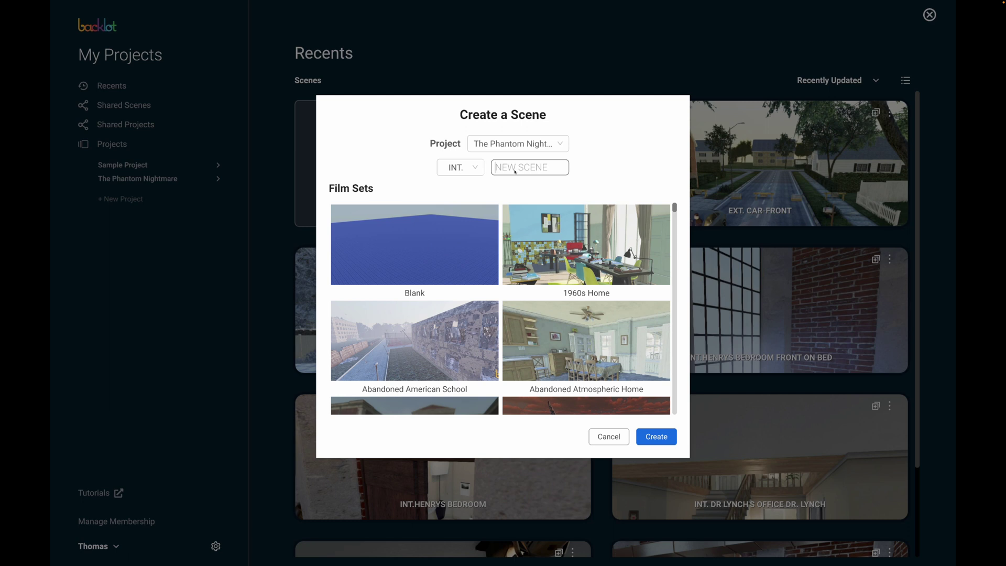
pyautogui.write('BEDROOM')
# - Create the scene with the Bachelor Pad film set and open it
pyautogui.scroll(-5, 675, 220)
pyautogui.scroll(-1, 674, 226)
pyautogui.scroll(3, 674, 225)
pyautogui.scroll(-2, 674, 226)
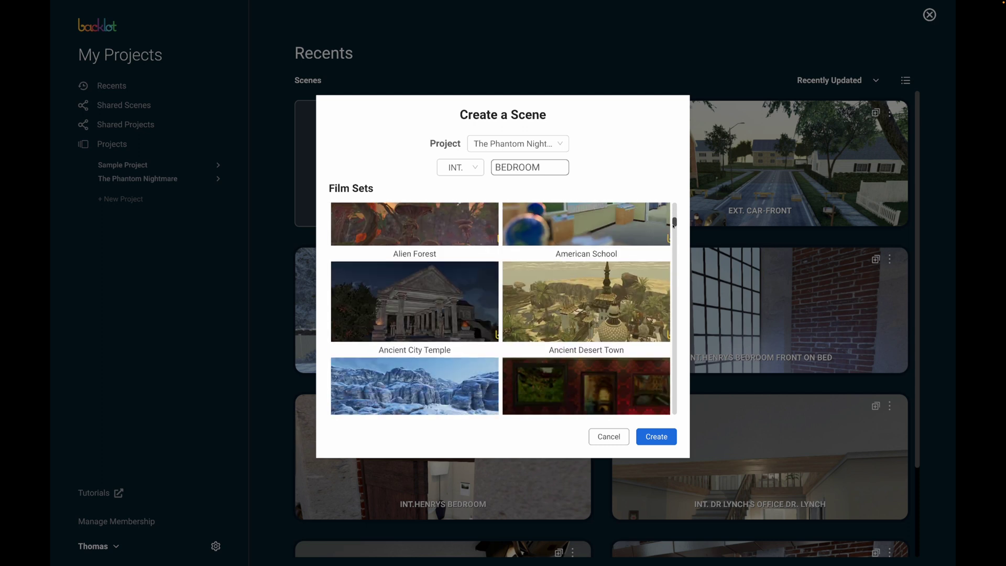
pyautogui.scroll(-2, 673, 226)
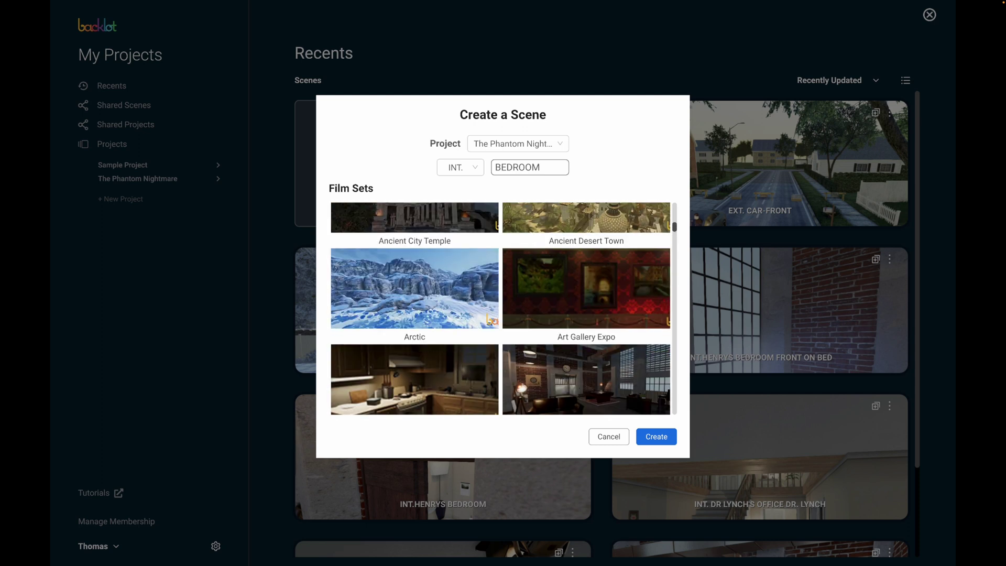
pyautogui.scroll(-3, 673, 230)
pyautogui.scroll(2, 674, 232)
pyautogui.scroll(1, 674, 232)
pyautogui.scroll(-1, 674, 235)
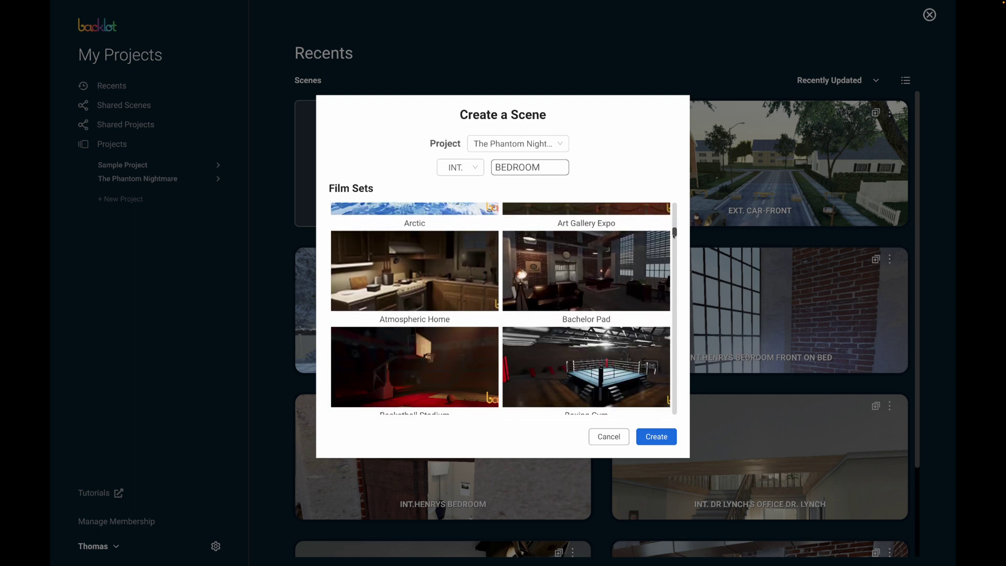
pyautogui.moveTo(577, 265)
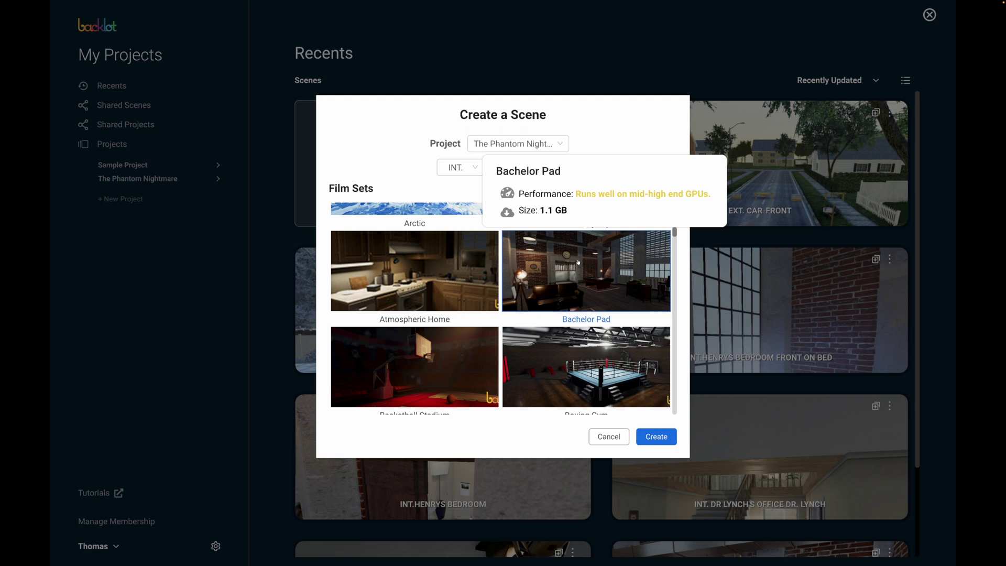
pyautogui.click(567, 287)
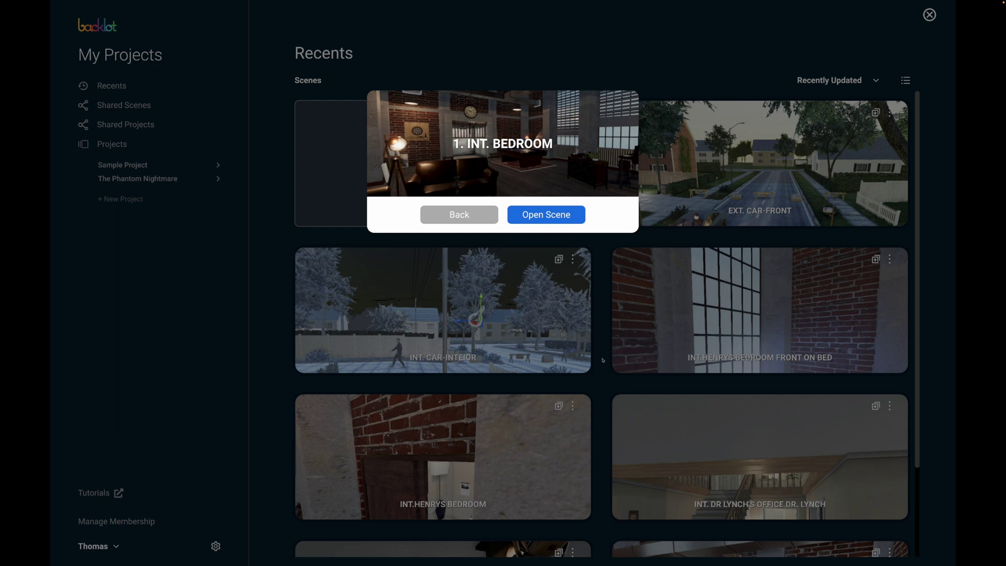
pyautogui.click(559, 216)
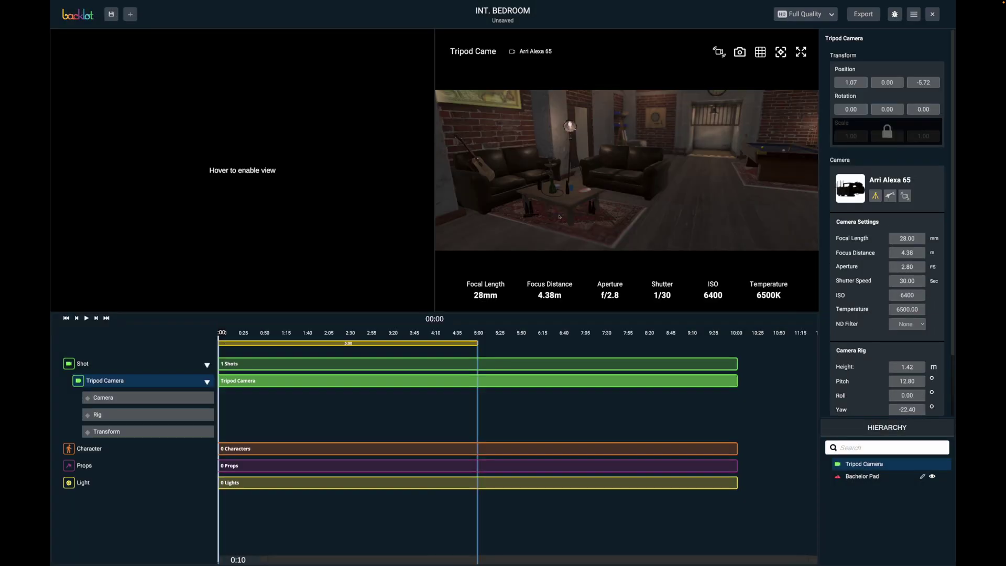
# - Examine the Bachelor Pad's living area in the scene view, around the sofas, coffee table and easel, from several distances and angles
pyautogui.moveTo(407, 195)
pyautogui.click(333, 194)
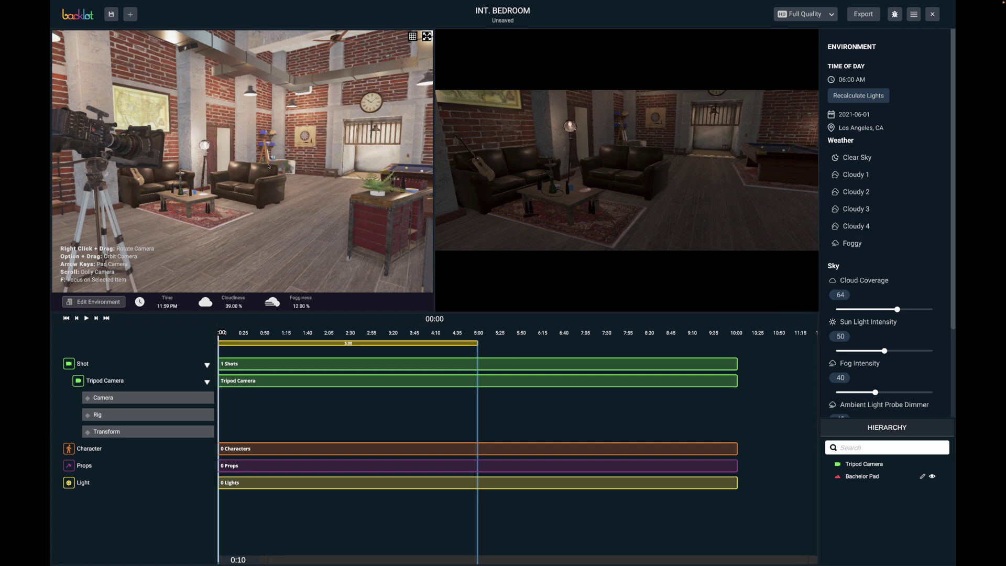
pyautogui.scroll(10, 277, 164)
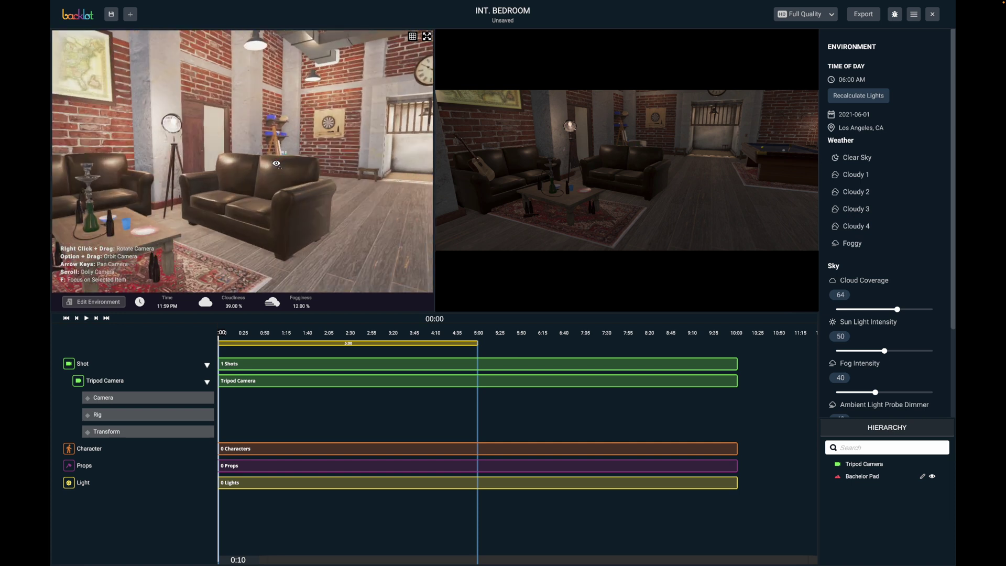
pyautogui.scroll(5, 277, 163)
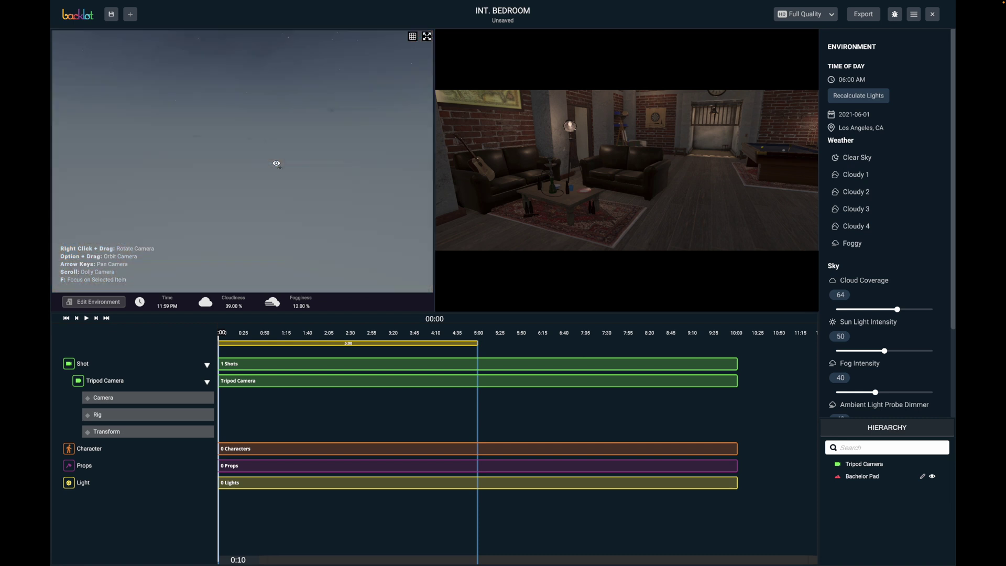
pyautogui.scroll(10, 276, 164)
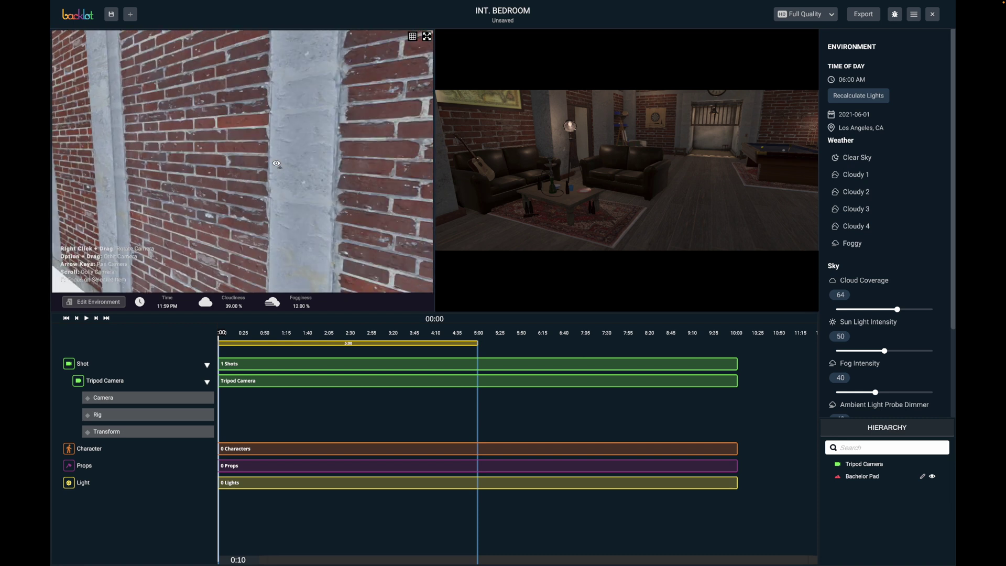
pyautogui.scroll(-10, 276, 164)
pyautogui.scroll(5, 277, 164)
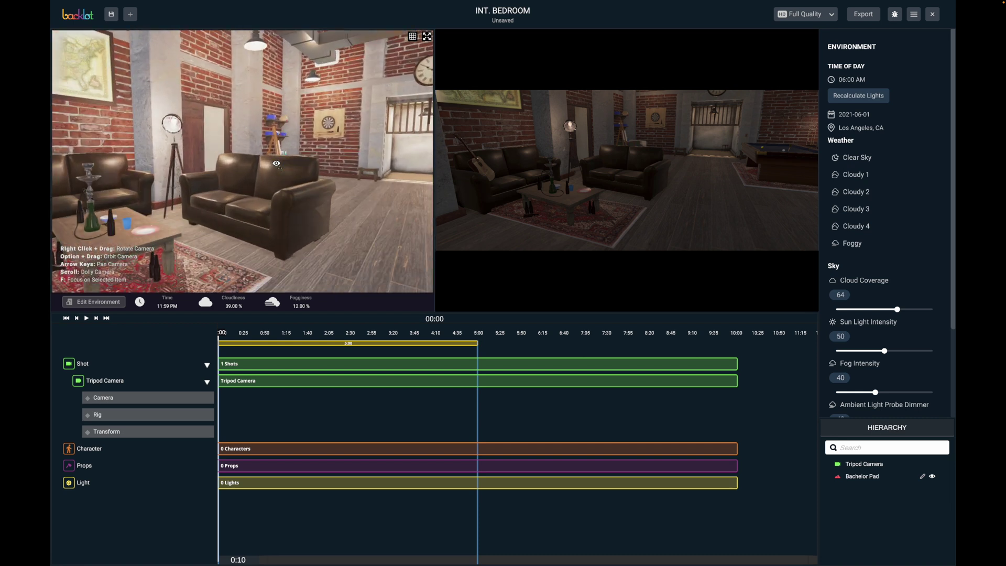
pyautogui.scroll(3, 276, 164)
pyautogui.scroll(-8, 276, 164)
pyautogui.scroll(5, 276, 164)
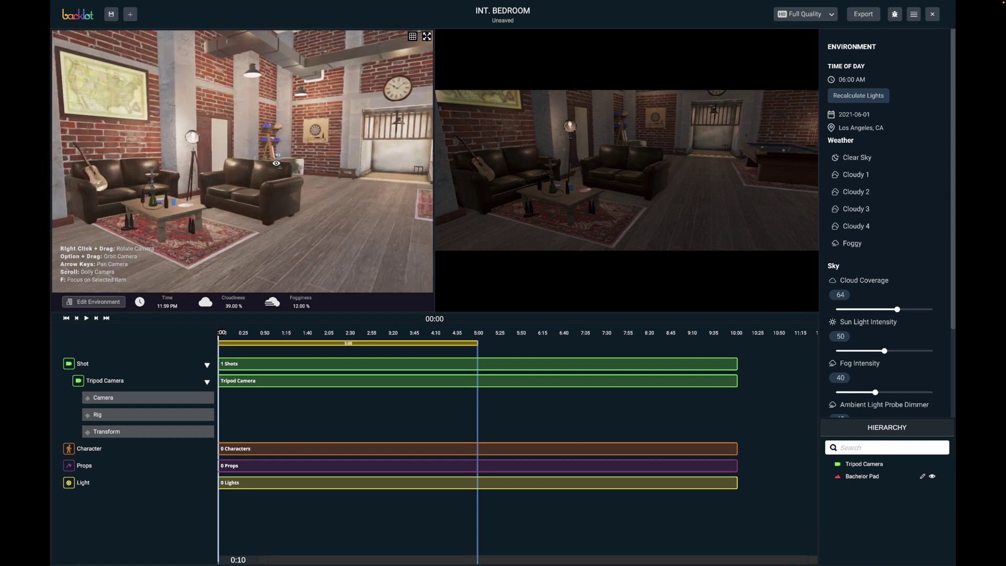
pyautogui.scroll(4, 277, 164)
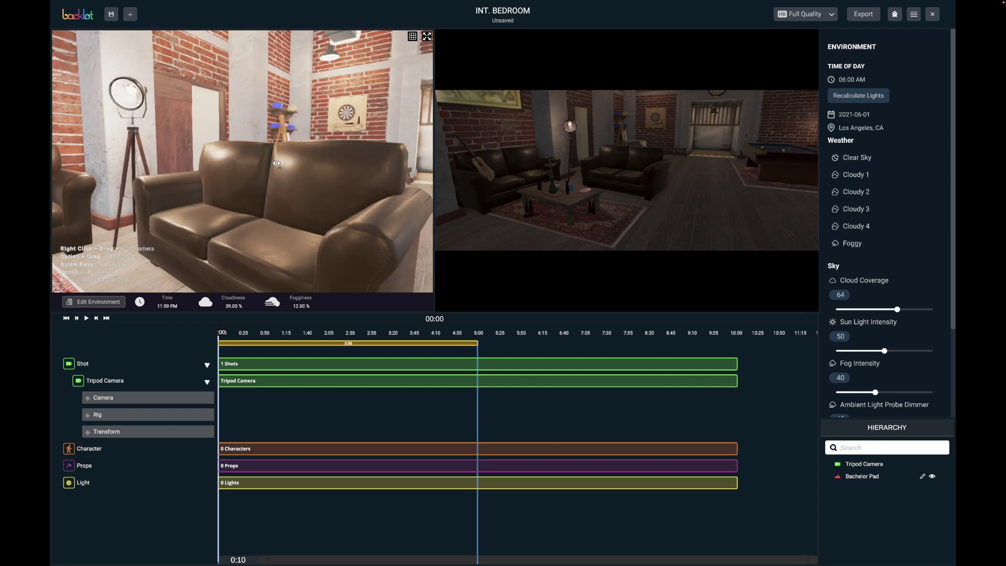
pyautogui.scroll(3, 277, 164)
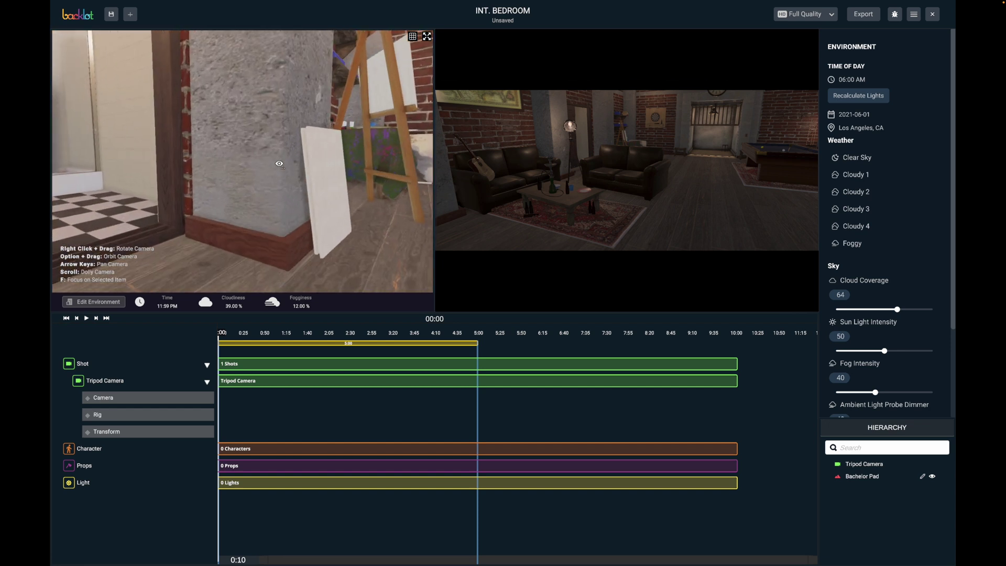
pyautogui.scroll(4, 279, 164)
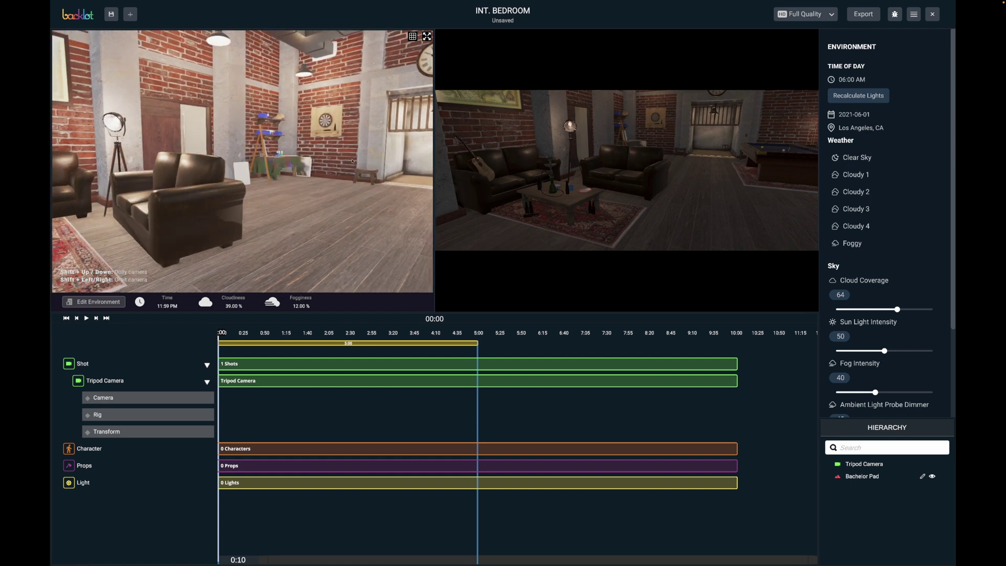
pyautogui.hotkey('shift', 'Left')
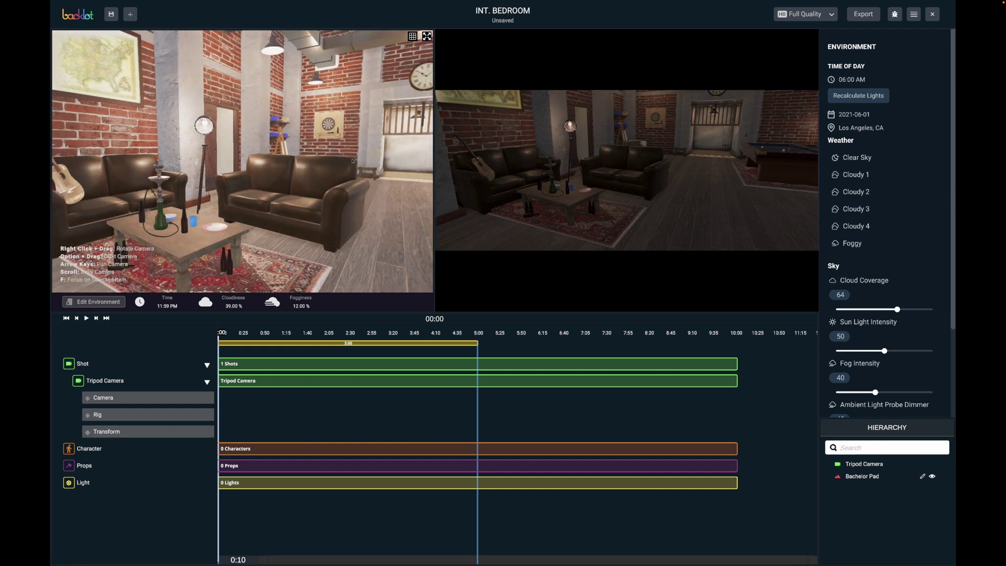
pyautogui.press('Up')
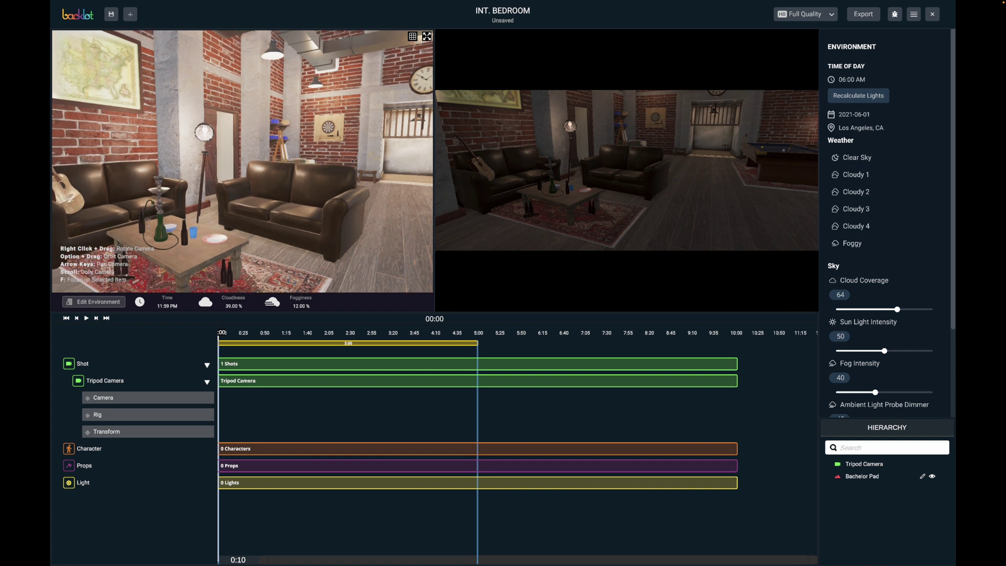
pyautogui.press('Down')
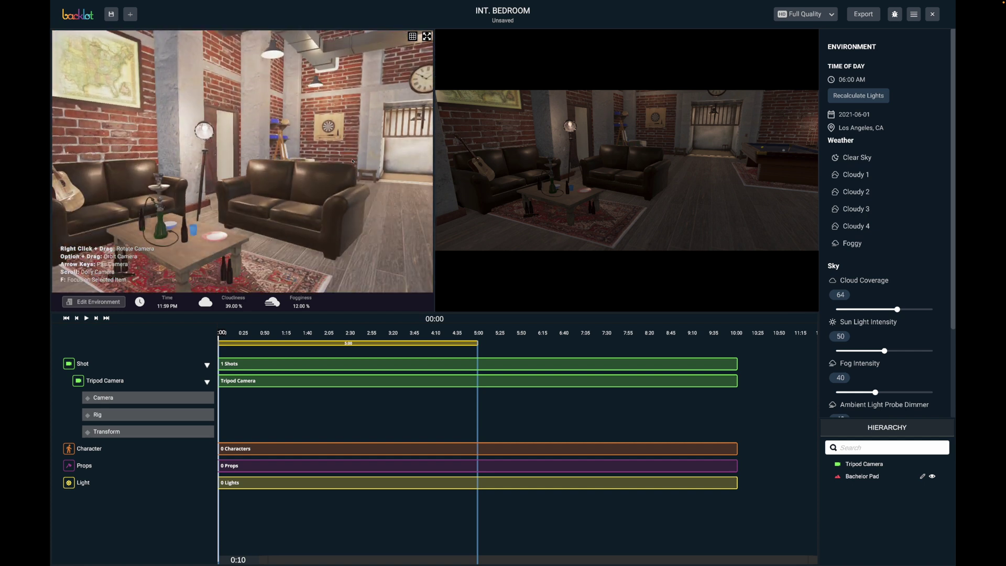
pyautogui.press('Up')
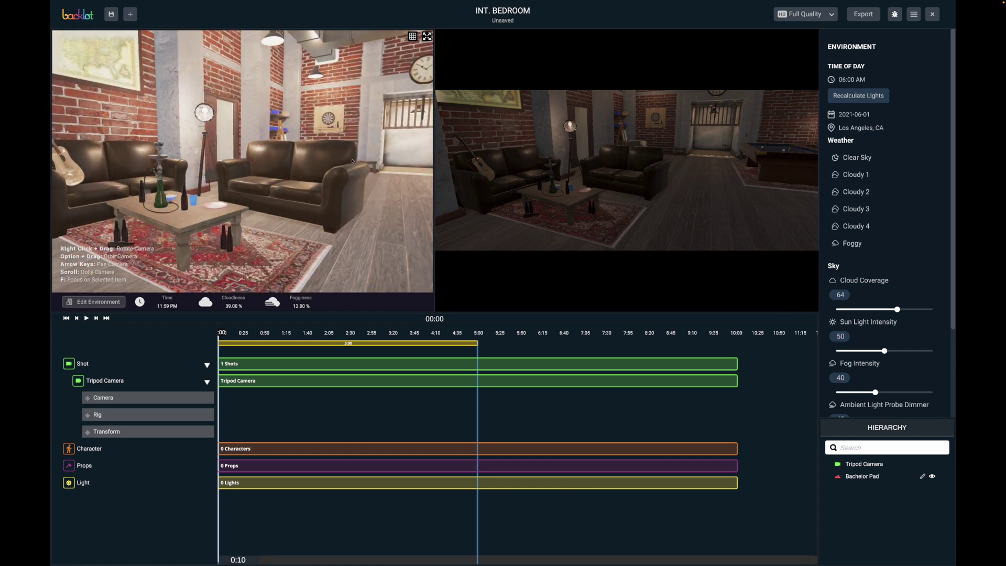
pyautogui.press('Right')
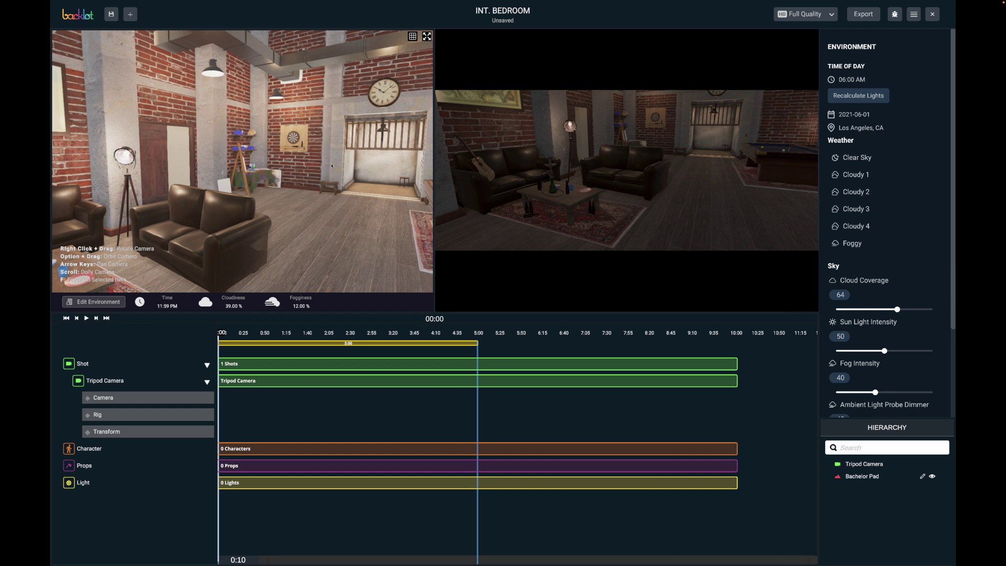
# - Delete the Tripod Camera from the scene
pyautogui.moveTo(289, 158); pyautogui.dragTo(232, 158, button='right')
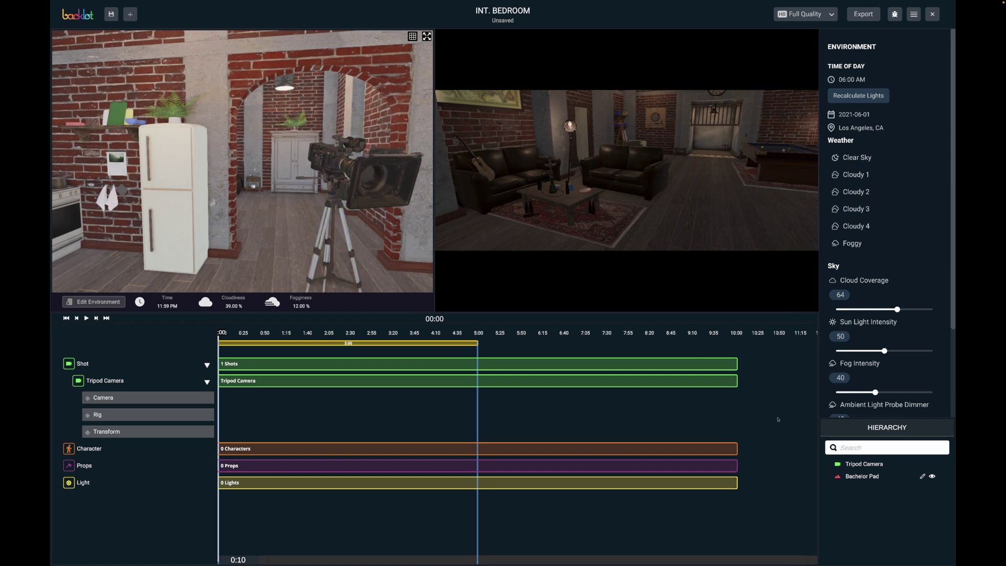
pyautogui.click(858, 464)
pyautogui.rightClick(857, 464)
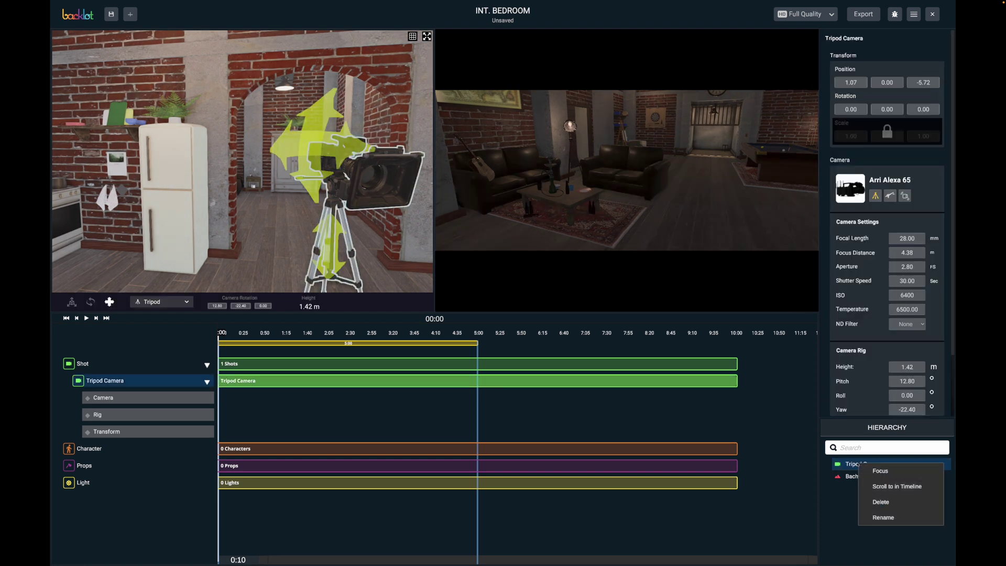
pyautogui.click(886, 501)
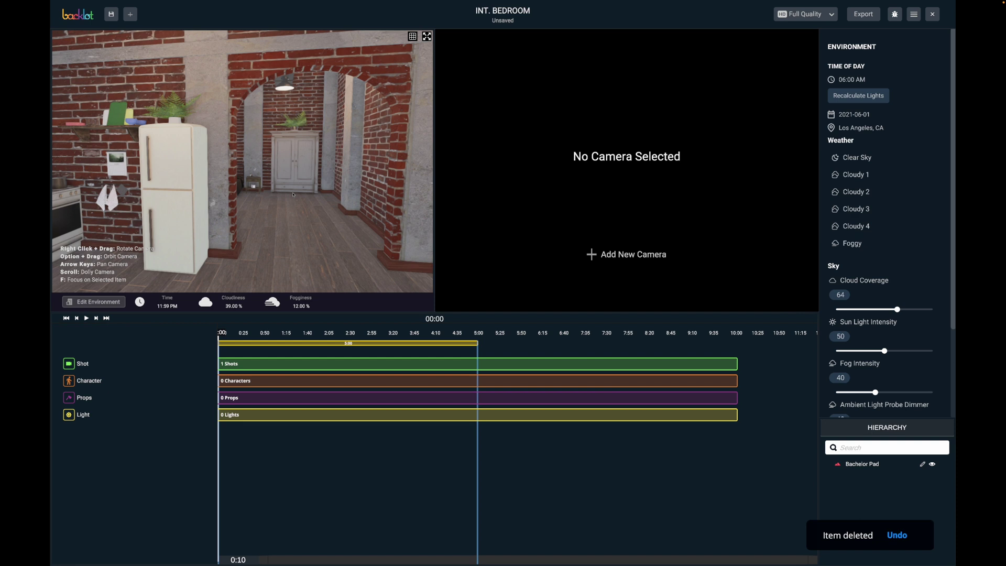
# - Examine the bedroom beyond the brick archway, around the bed, window, nightstand and white wardrobe
pyautogui.moveTo(296, 193); pyautogui.dragTo(277, 240, button='right')
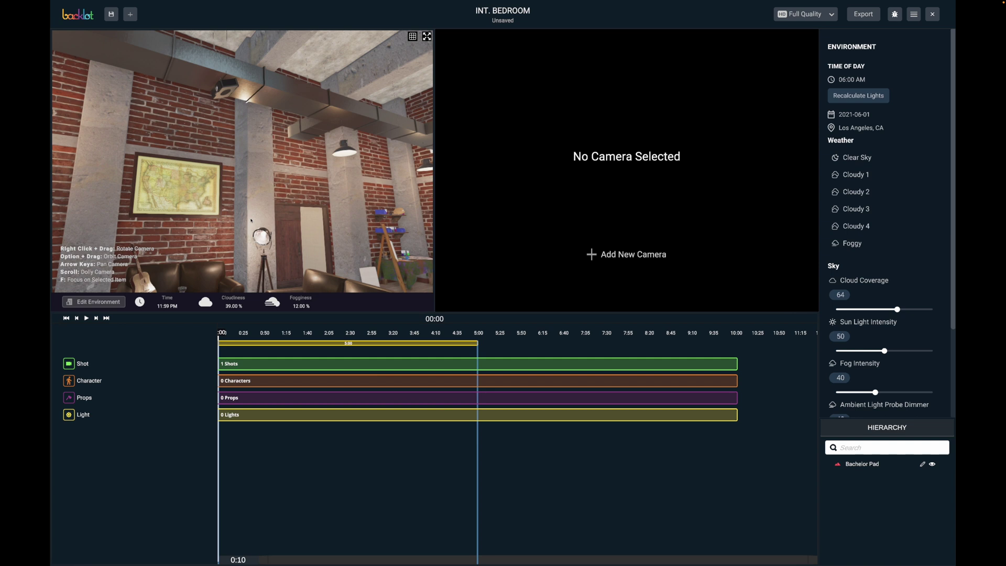
pyautogui.moveTo(250, 220); pyautogui.dragTo(198, 224, button='right')
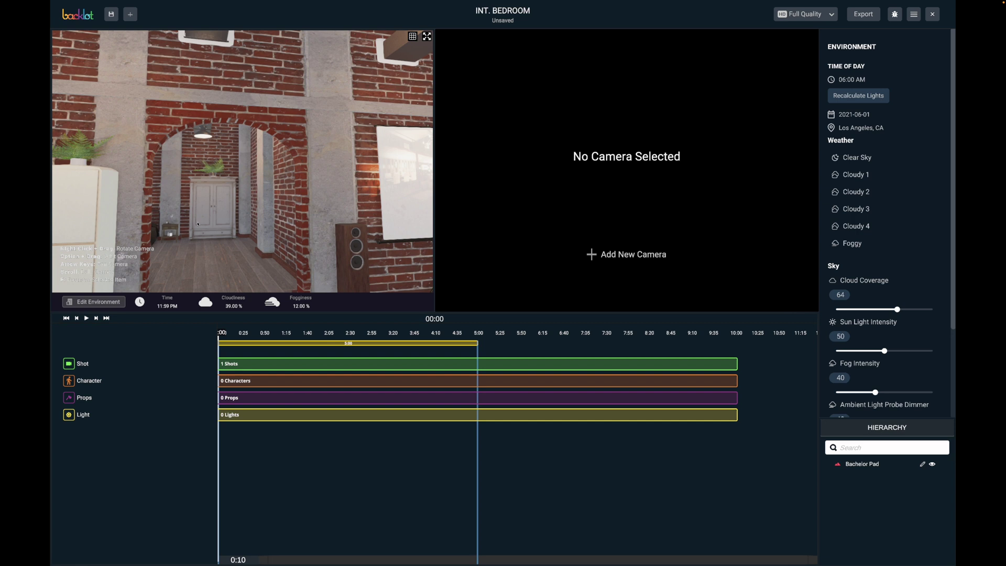
pyautogui.hotkey('shift', 'Up')
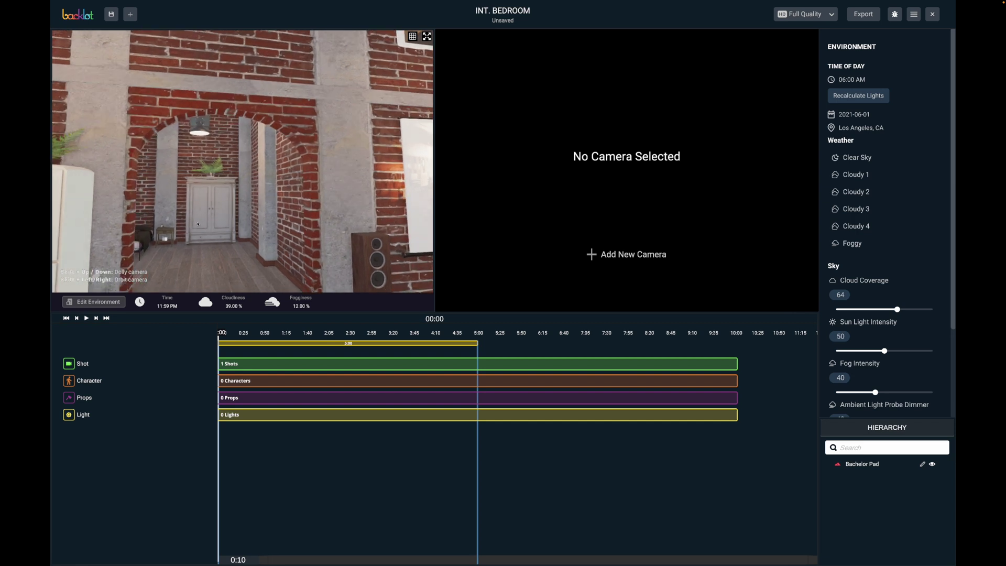
pyautogui.hotkey('shift', 'Up')
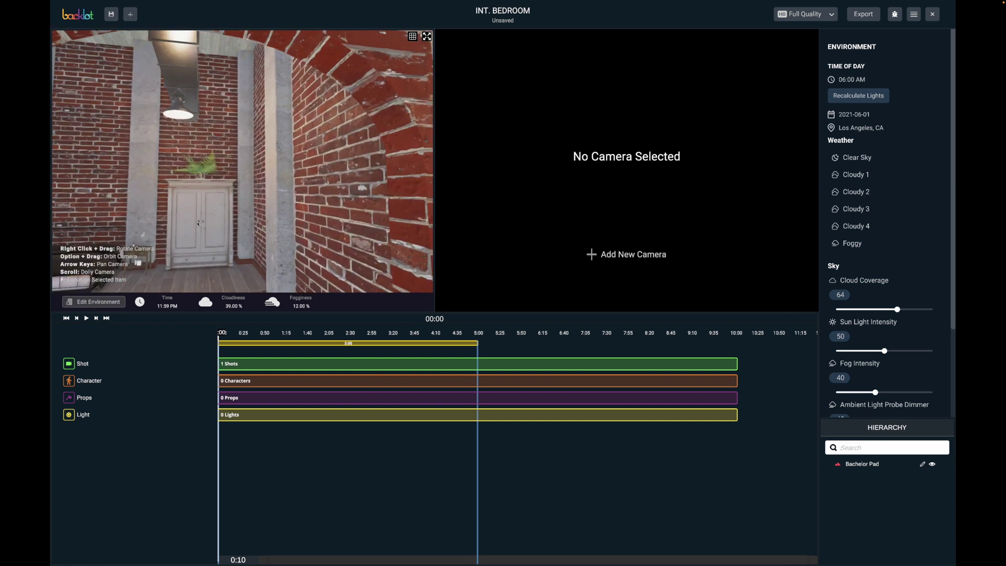
pyautogui.hotkey('shift', 'Left')
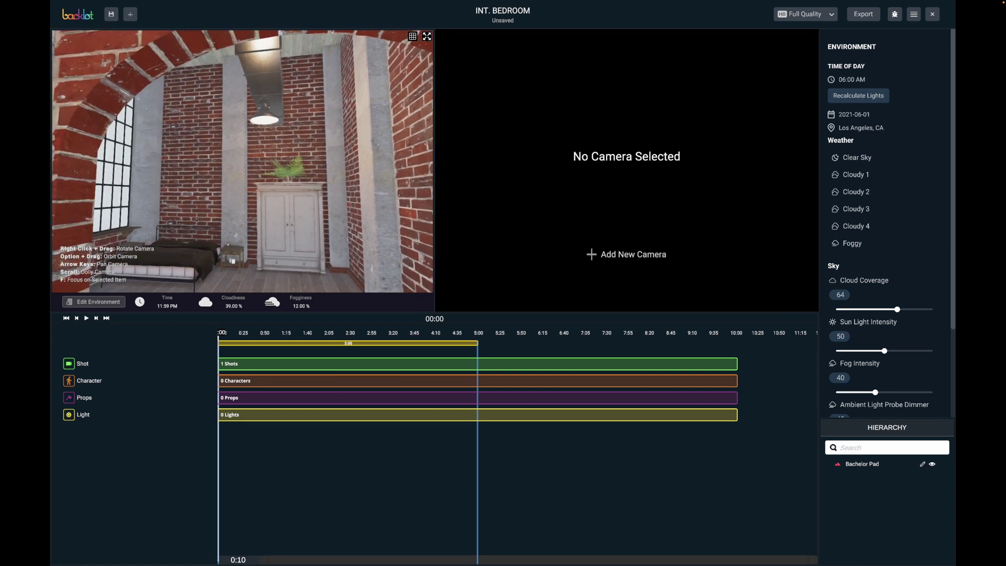
pyautogui.hotkey('shift', 'Up')
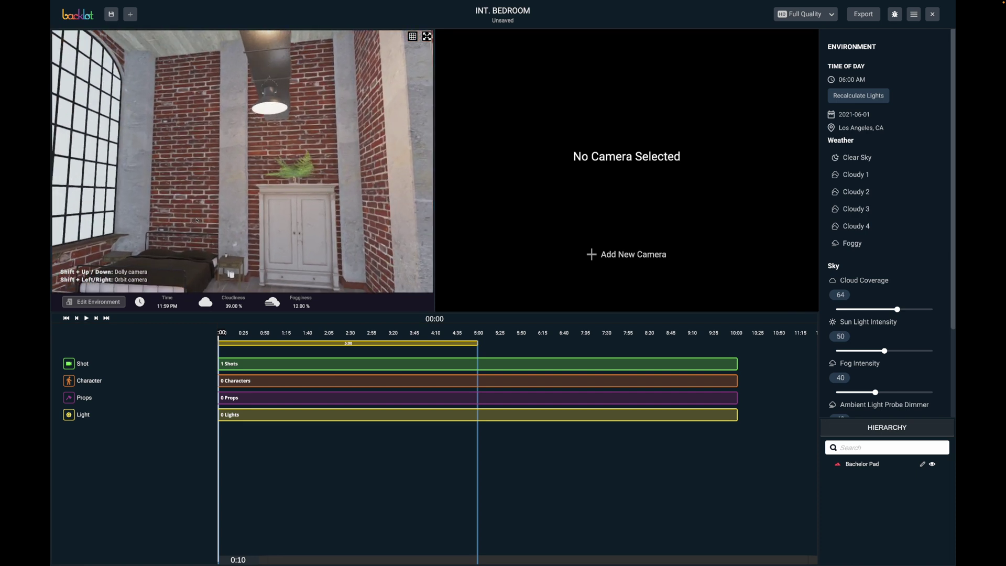
pyautogui.moveTo(185, 221); pyautogui.dragTo(159, 193, button='right')
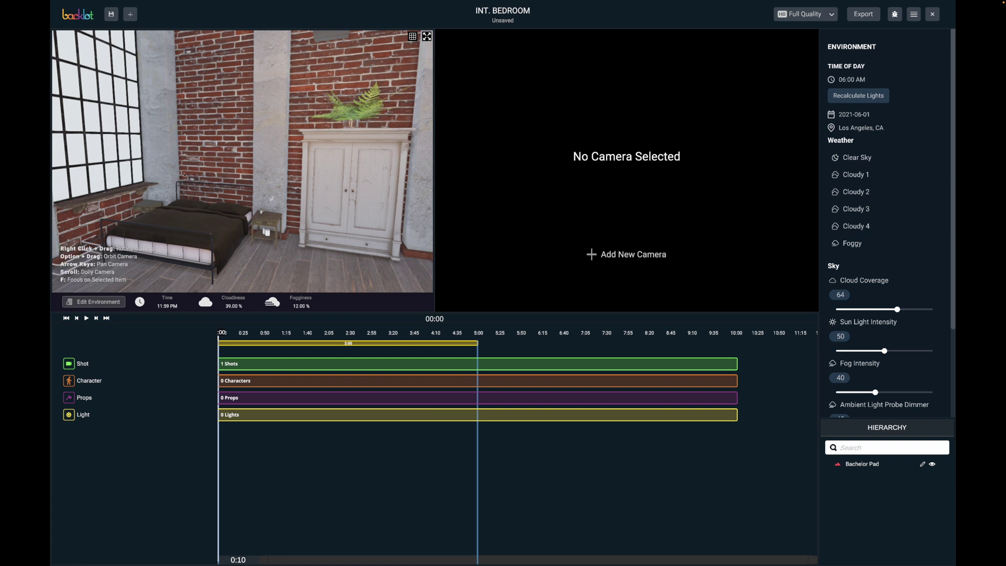
pyautogui.moveTo(182, 173)
pyautogui.mouseDown(button='right')
pyautogui.moveTo(189, 152)
pyautogui.moveTo(194, 173)
pyautogui.moveTo(198, 160)
pyautogui.moveTo(184, 172)
pyautogui.mouseUp(button='right')
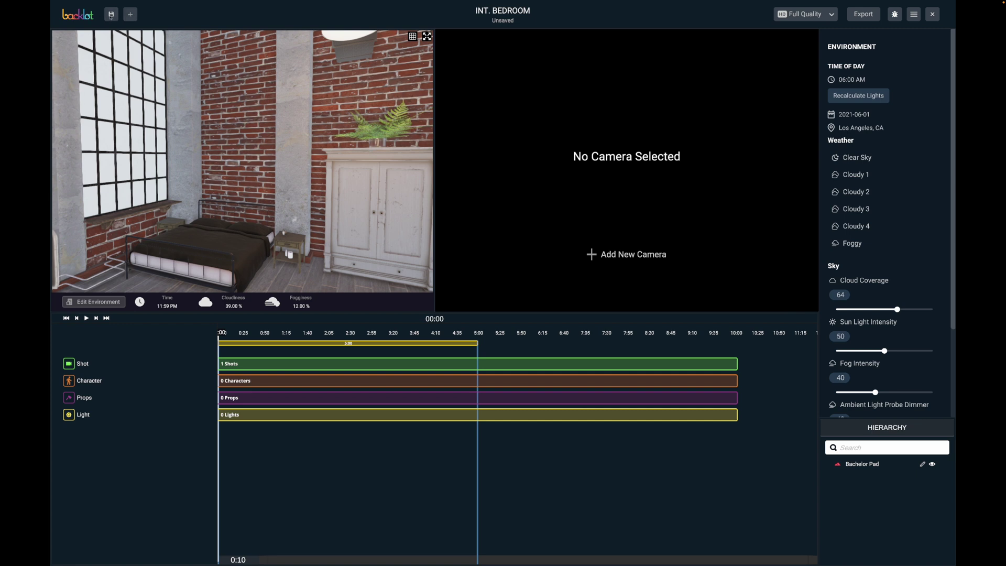
# - Add a Red EPIC DRAGON camera from the library in front of the wardrobe and name the shot Master
pyautogui.click(131, 15)
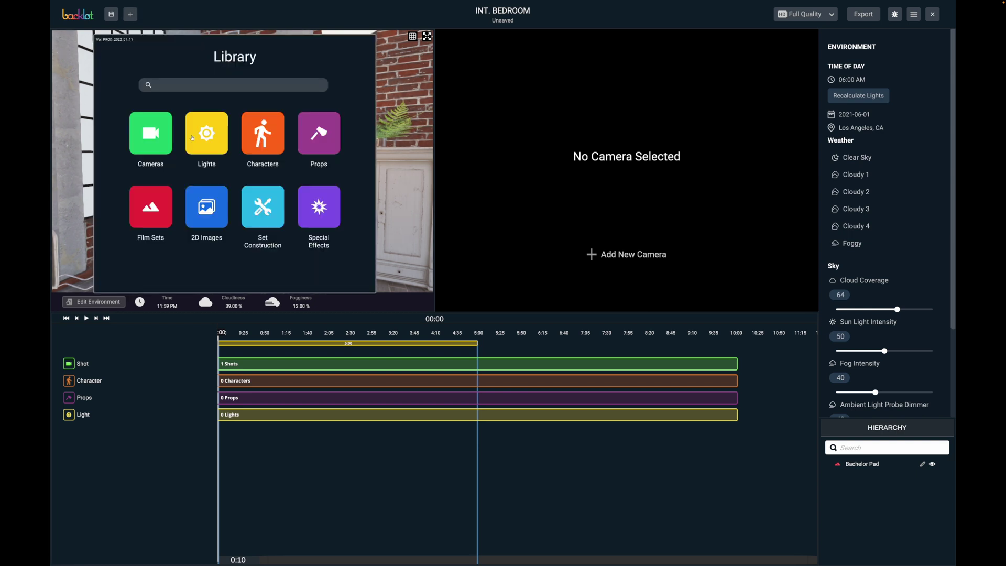
pyautogui.click(142, 134)
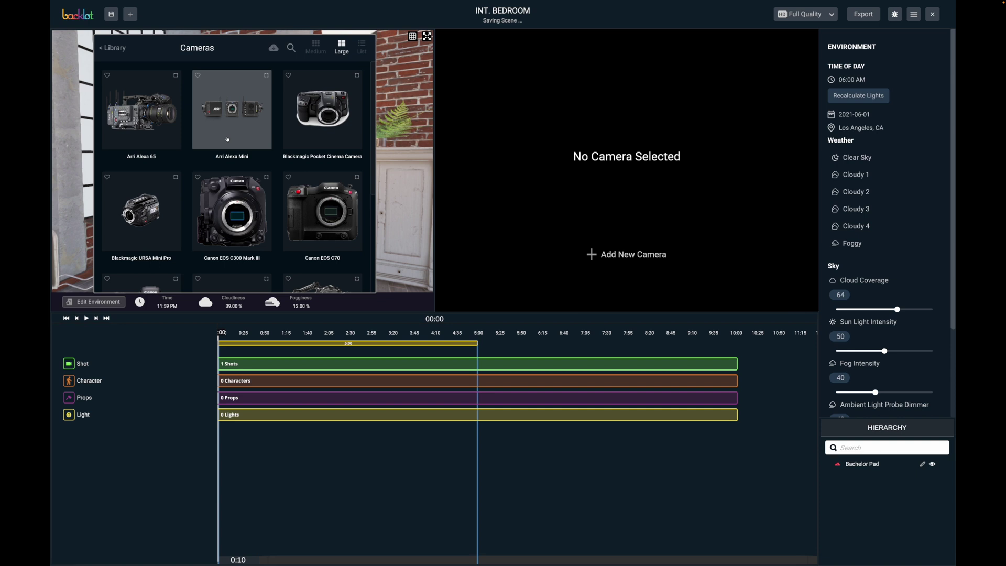
pyautogui.scroll(-3, 227, 139)
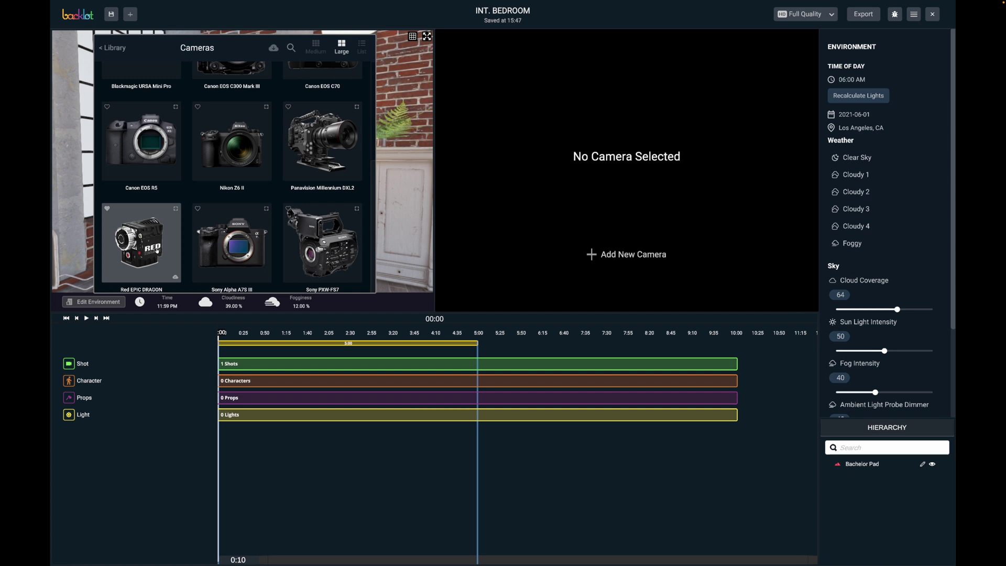
pyautogui.click(156, 250)
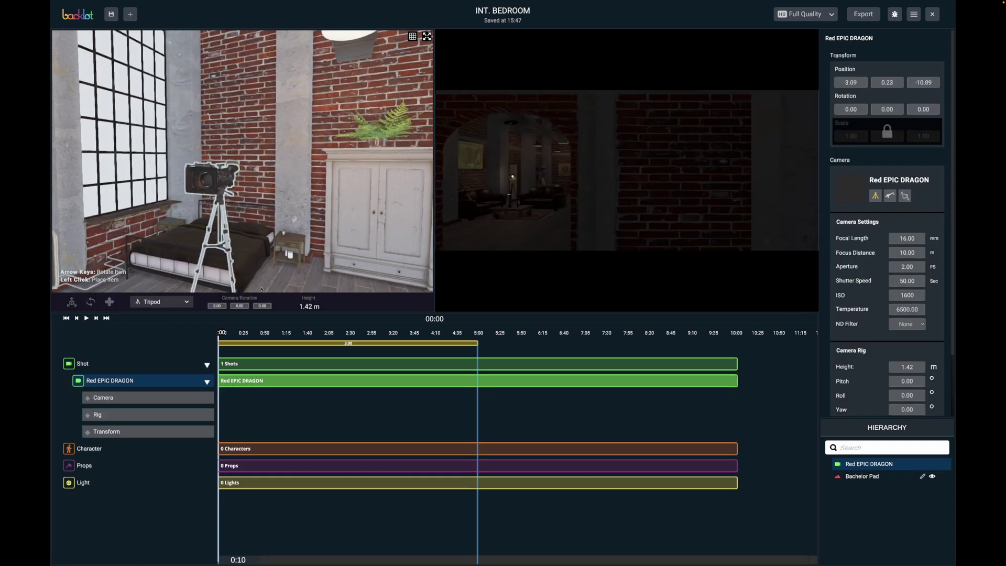
pyautogui.click(305, 293)
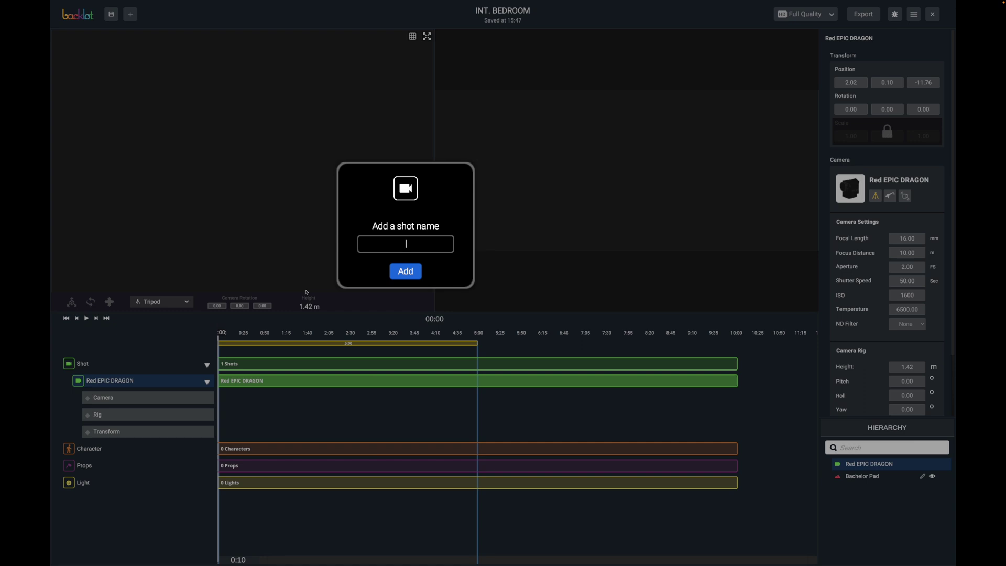
pyautogui.write('Master')
pyautogui.press('Return')
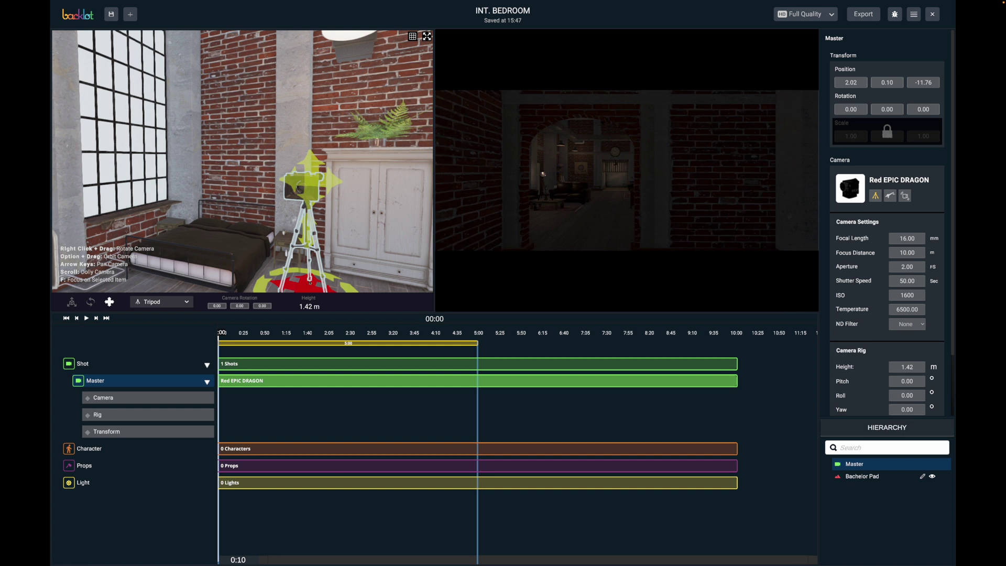
# - Move the Master camera toward the archway, to about 0.75, 0.10, -9.22, and rotate it about 136° to face the bed and window
pyautogui.scroll(-6, 310, 282)
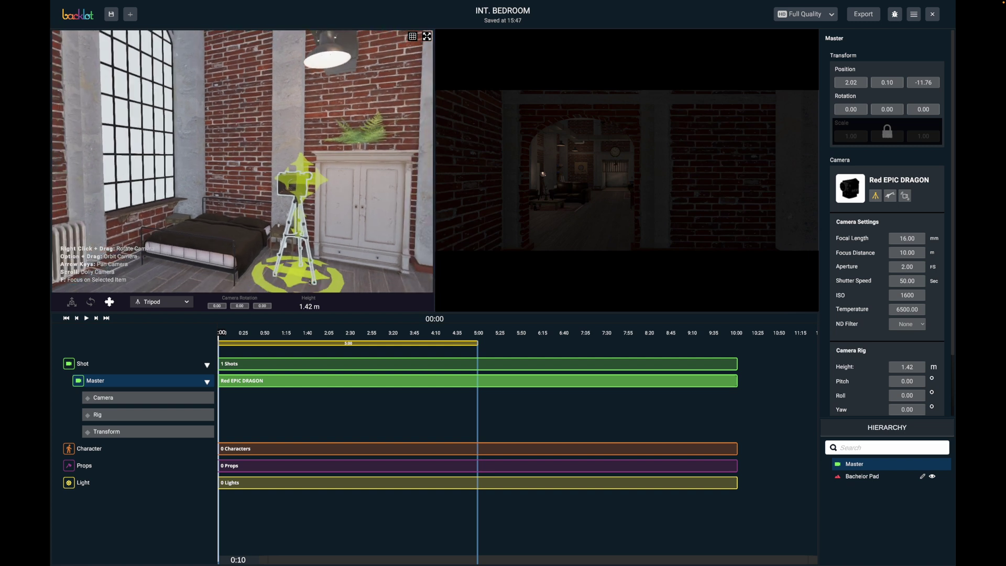
pyautogui.moveTo(290, 259); pyautogui.dragTo(359, 292)
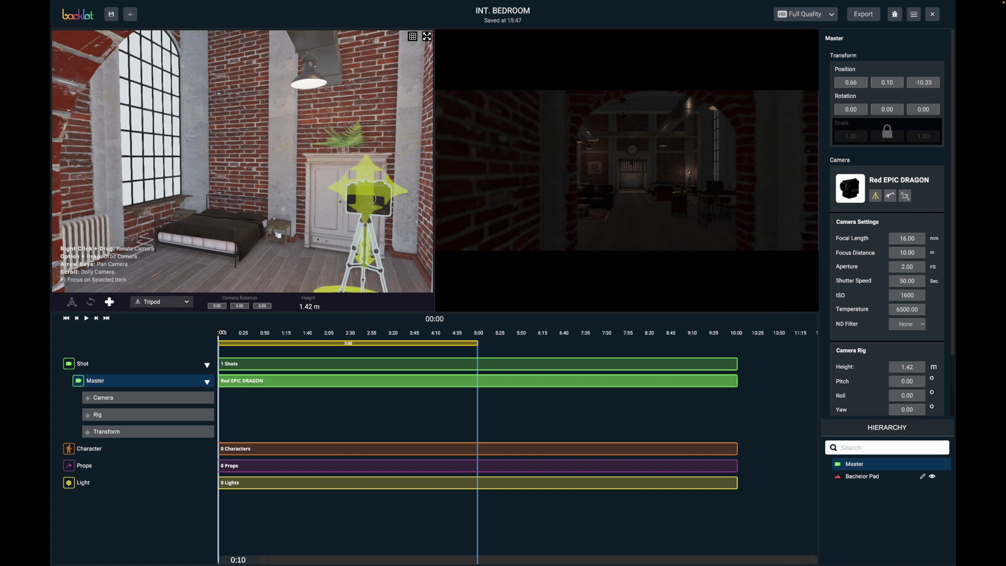
pyautogui.scroll(-10, 327, 276)
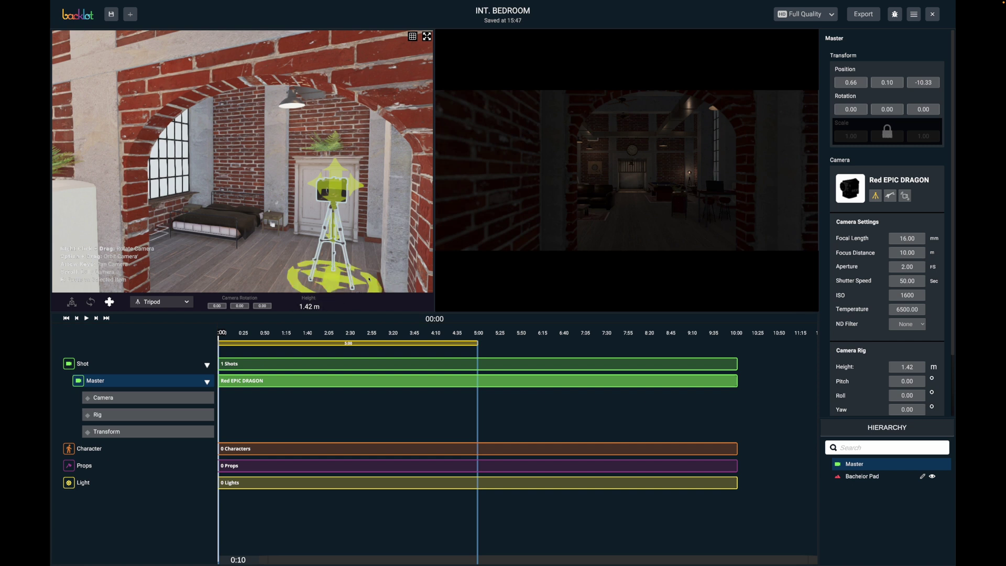
pyautogui.moveTo(370, 276); pyautogui.dragTo(407, 289)
pyautogui.moveTo(366, 275); pyautogui.dragTo(306, 283)
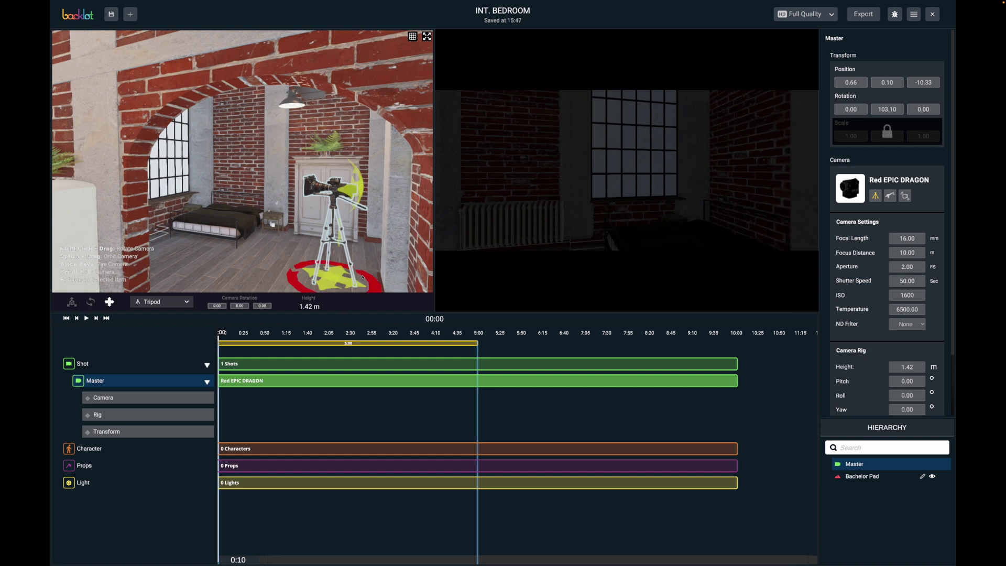
pyautogui.click(367, 274)
pyautogui.moveTo(367, 274); pyautogui.dragTo(243, 275)
pyautogui.moveTo(319, 278); pyautogui.dragTo(300, 292)
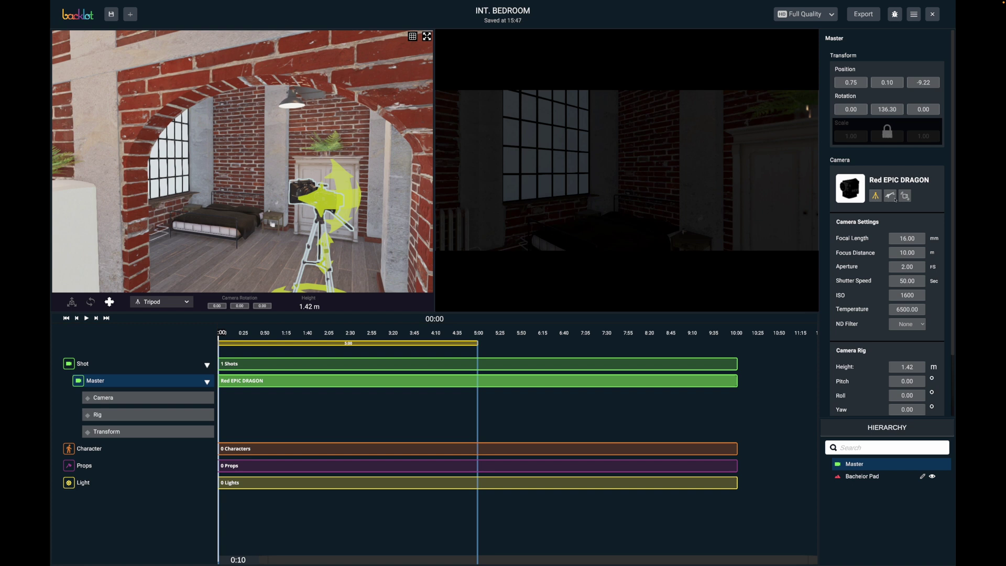
# - Try the floating and 12 m crane rigs on the Master camera and return it to the tripod
pyautogui.click(875, 196)
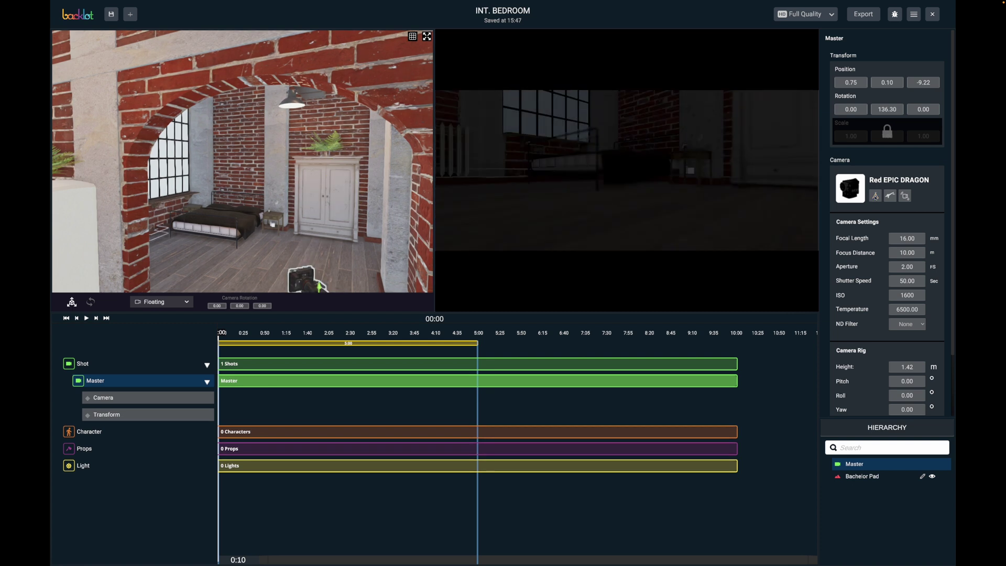
pyautogui.click(875, 196)
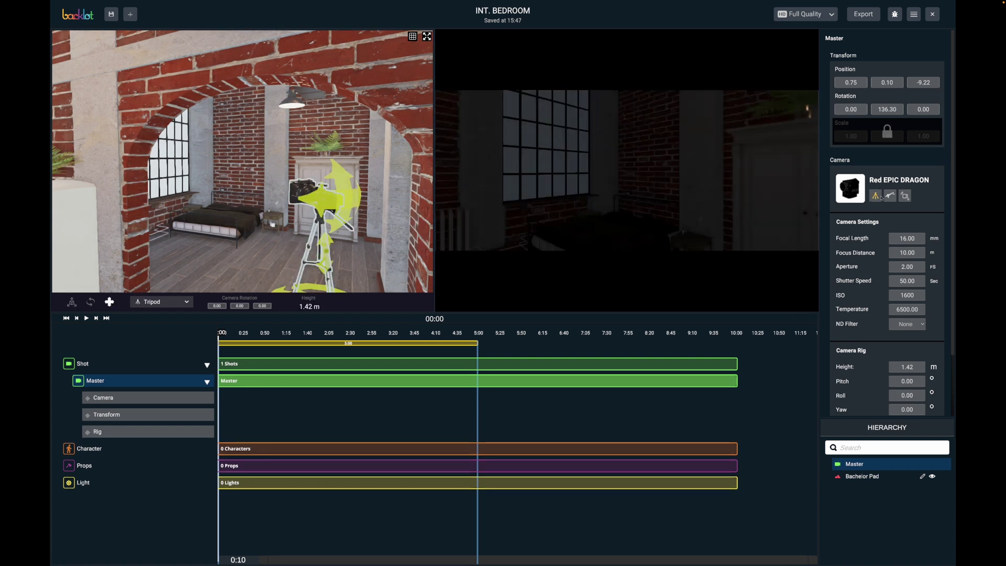
pyautogui.click(889, 196)
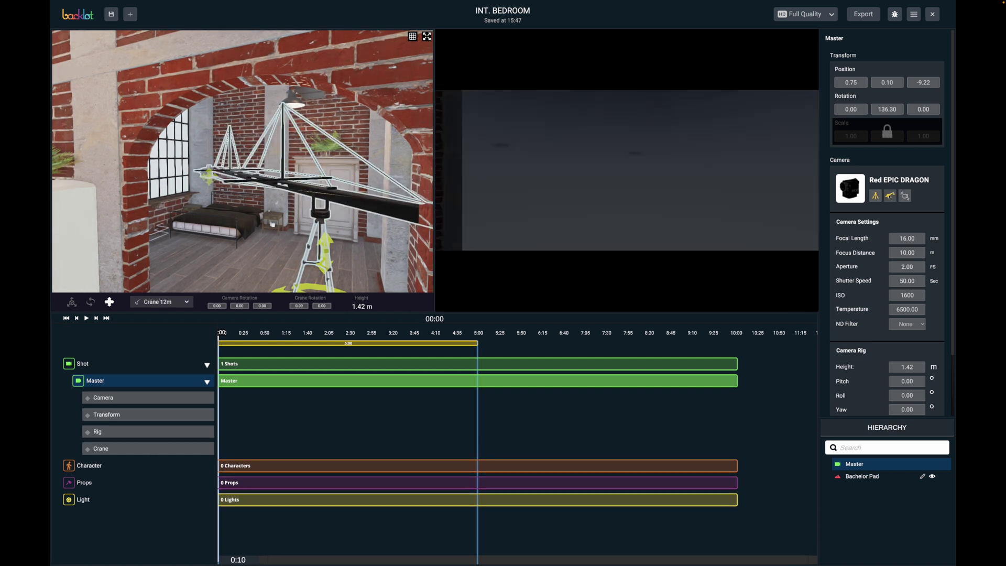
pyautogui.click(890, 196)
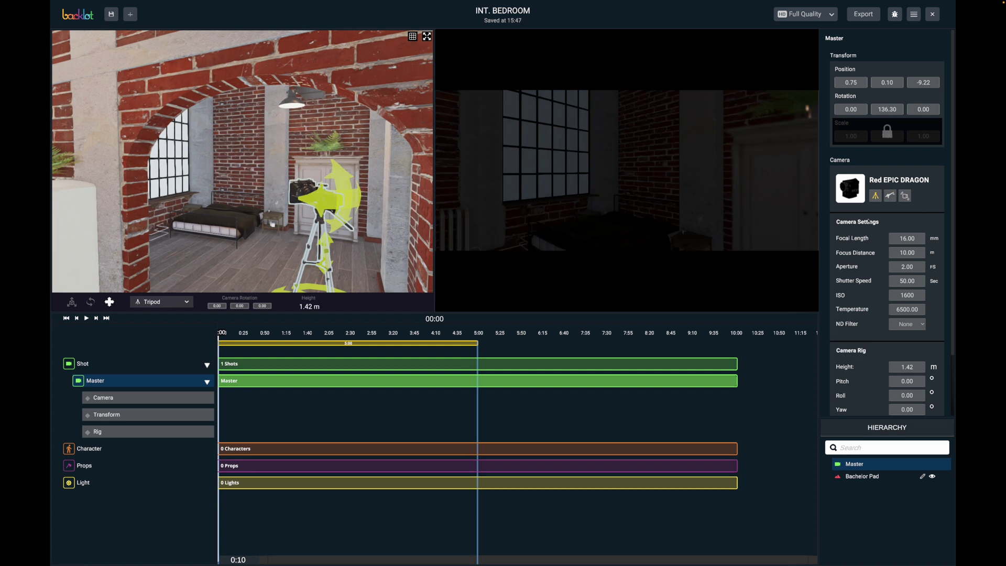
pyautogui.click(908, 200)
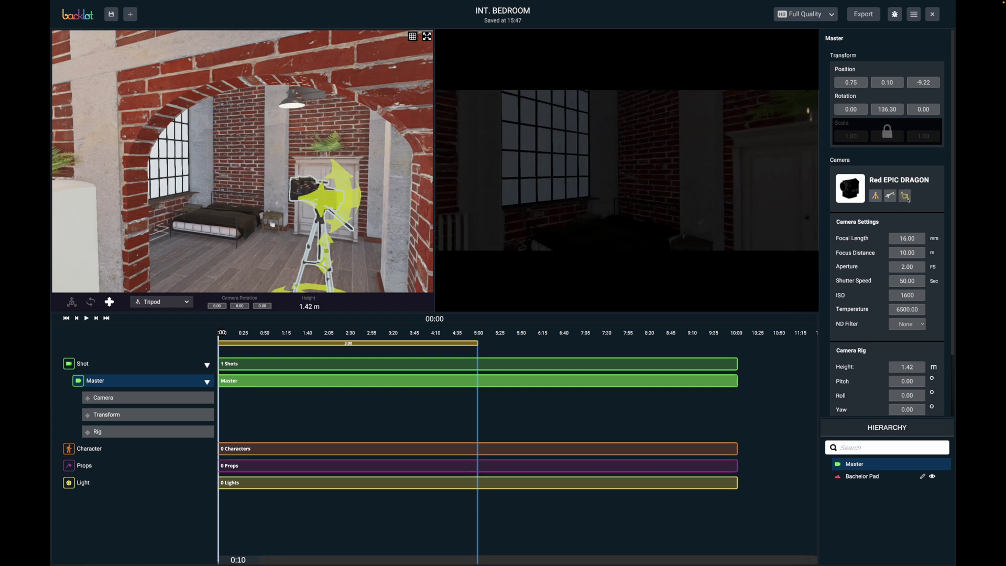
pyautogui.moveTo(717, 223)
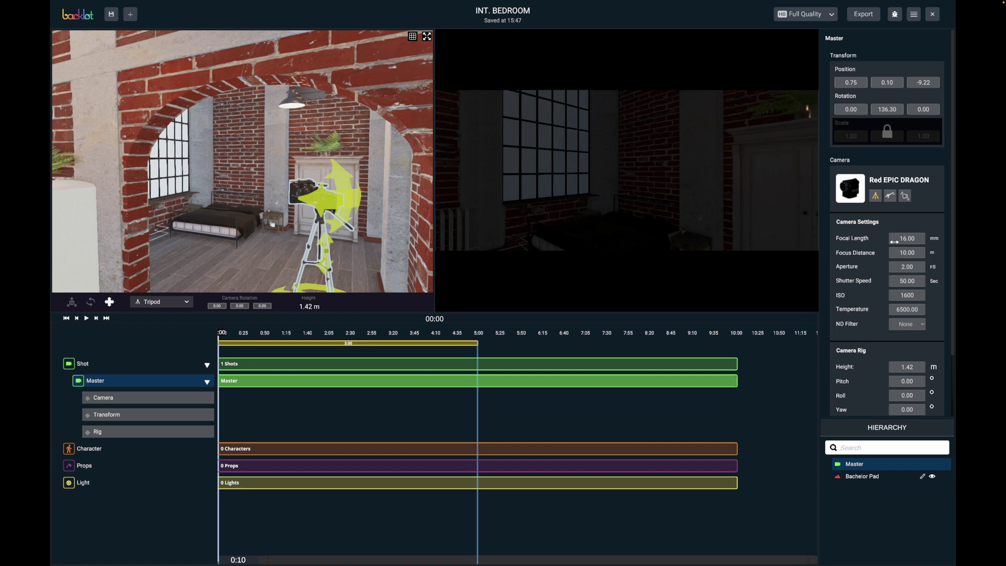
# - Set the Master camera's focal length to 20 mm, aperture to 4, shutter speed to 48 and ISO to 800
pyautogui.click(911, 239)
pyautogui.write('20')
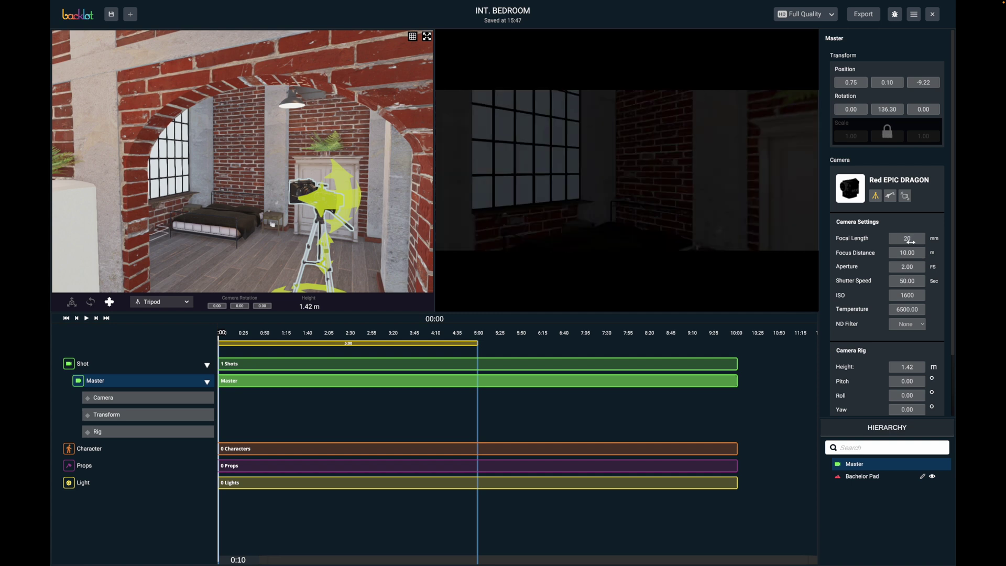
pyautogui.click(908, 268)
pyautogui.write('4')
pyautogui.click(907, 281)
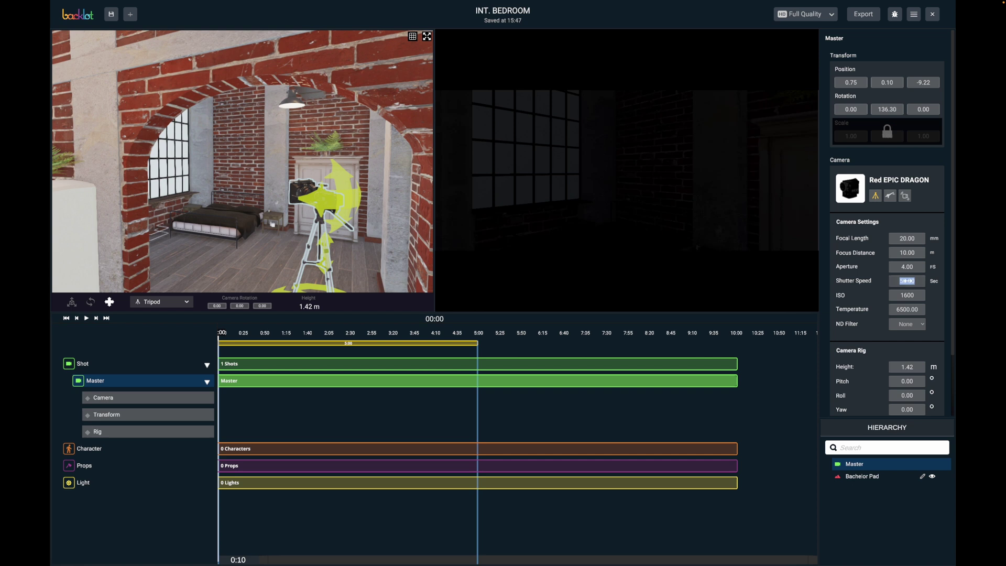
pyautogui.write('48')
pyautogui.click(907, 296)
pyautogui.write('800')
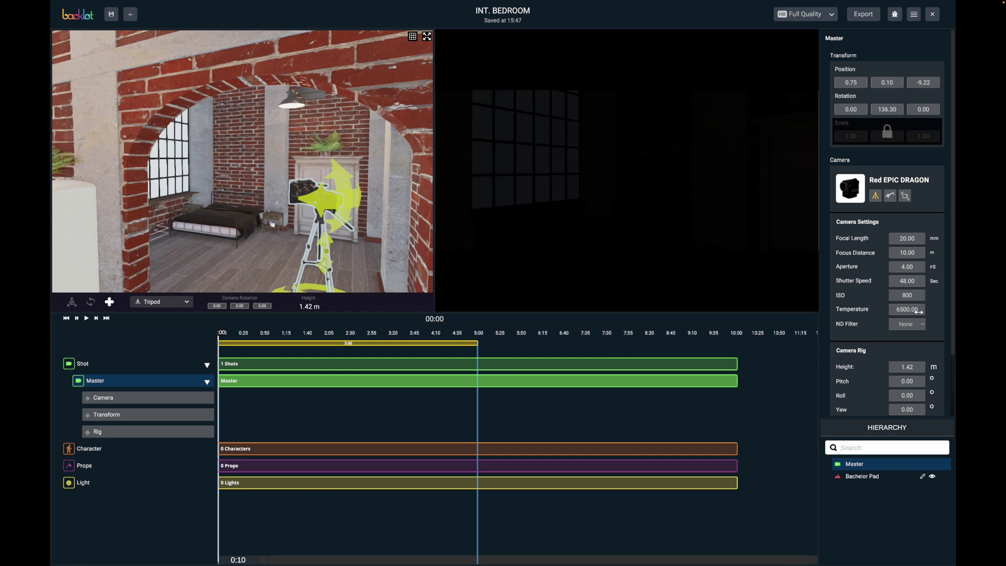
pyautogui.click(915, 310)
pyautogui.click(939, 311)
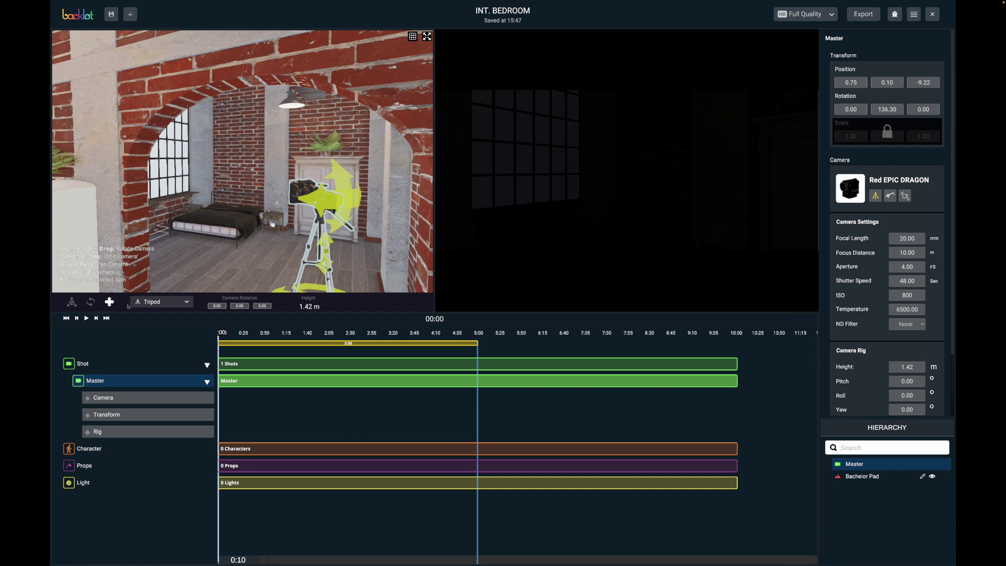
# - Show the Master camera's rig choices and switch its transform gizmo between rotation and position, ending on position
pyautogui.click(156, 304)
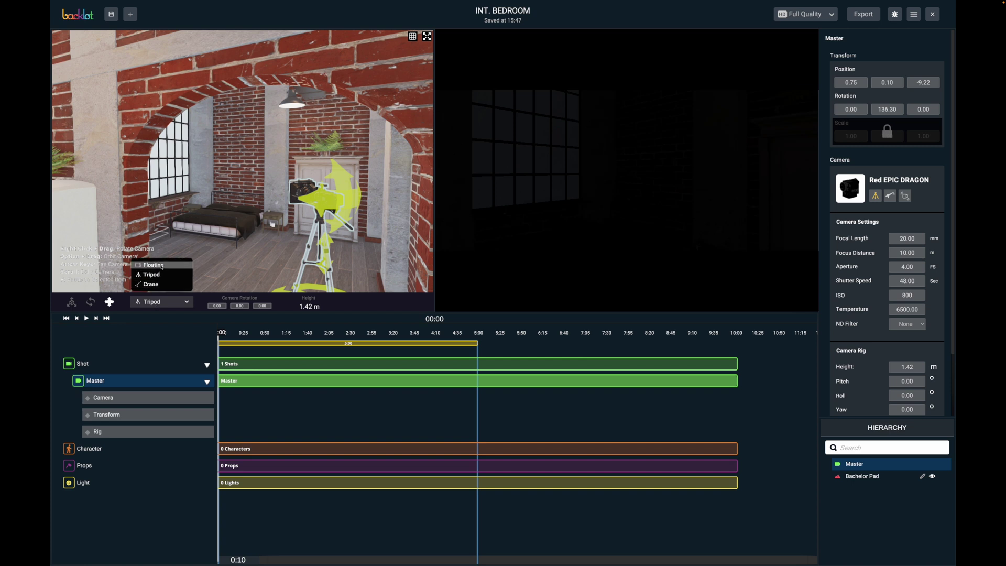
pyautogui.click(92, 307)
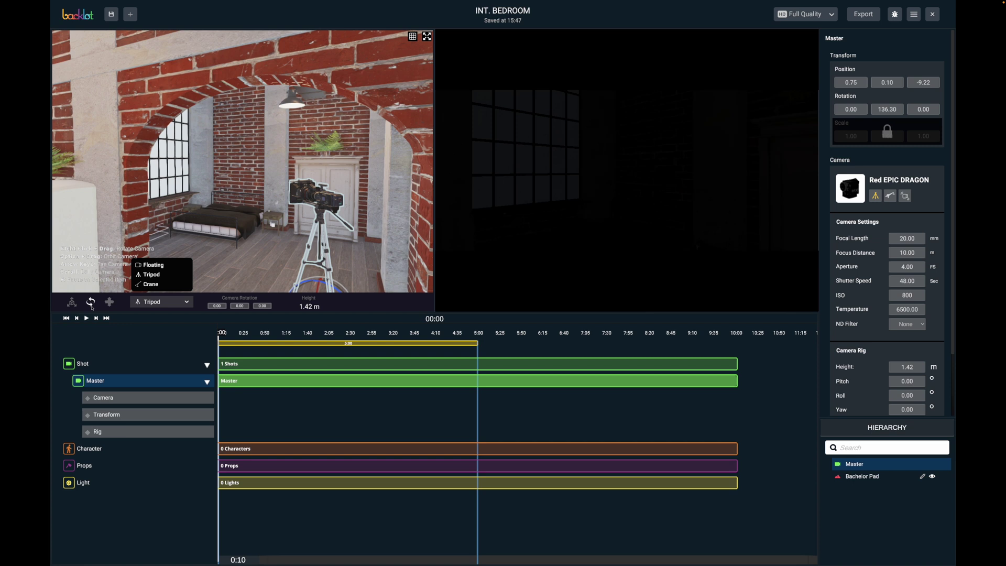
pyautogui.click(74, 305)
pyautogui.scroll(-10, 221, 221)
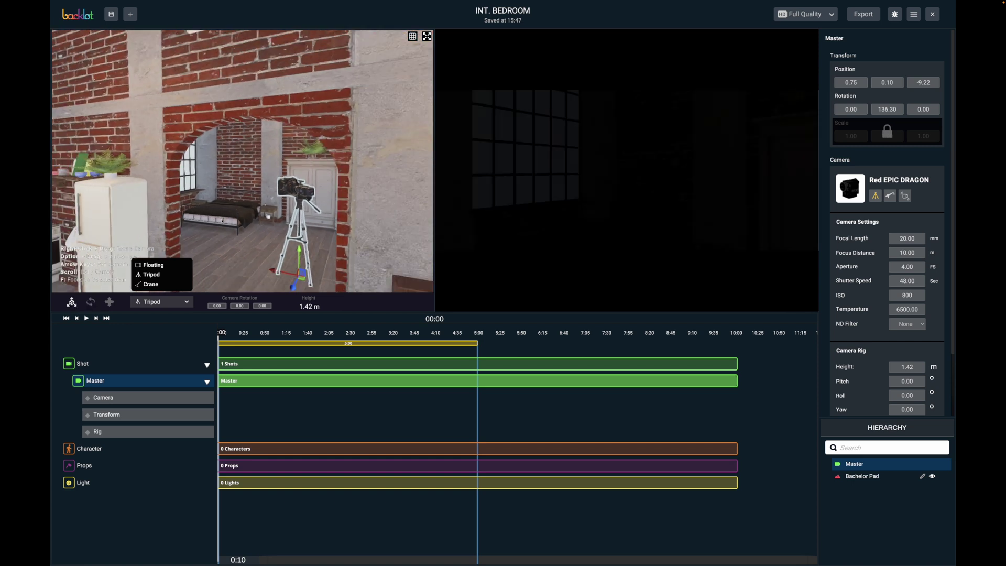
pyautogui.click(90, 303)
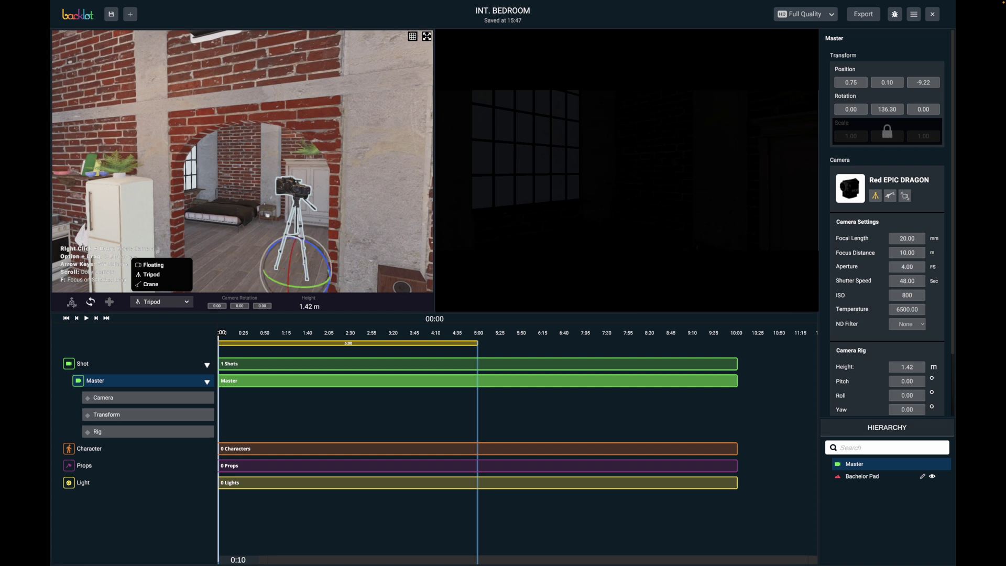
pyautogui.click(71, 302)
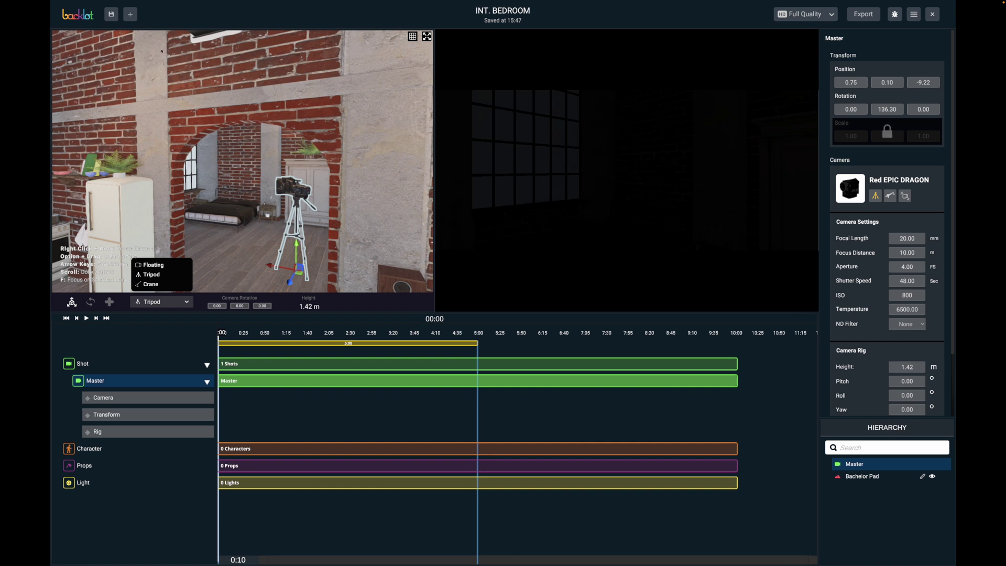
# - Add a Vintage 20k from the library's film lights and place it in the archway at about 4.64, 0.33, -10.86
pyautogui.click(131, 15)
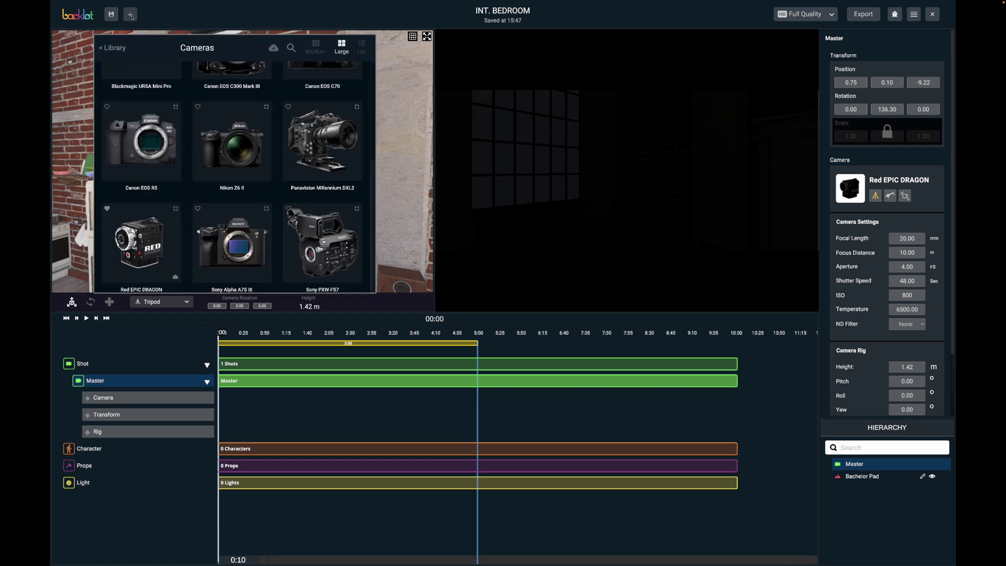
pyautogui.click(114, 48)
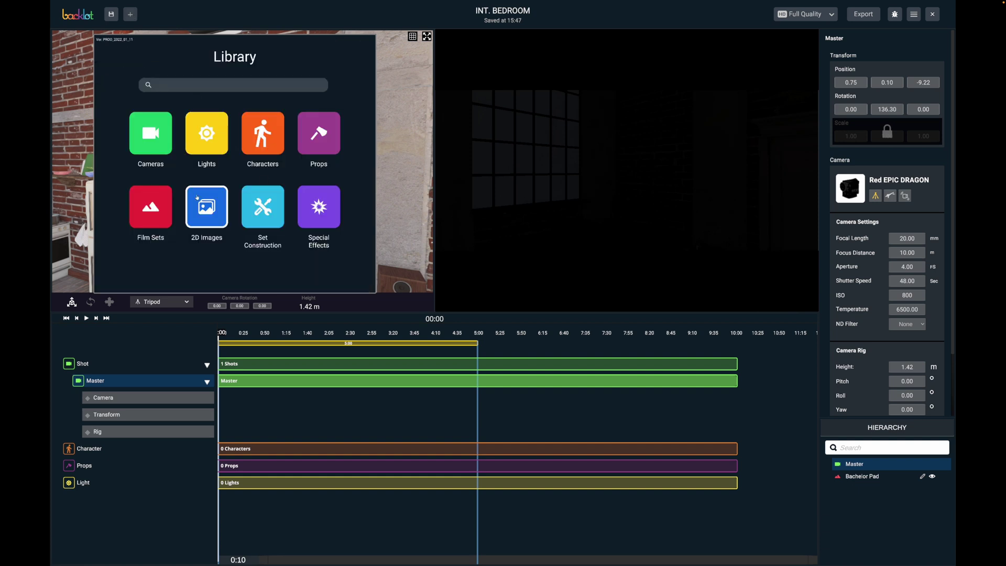
pyautogui.click(208, 143)
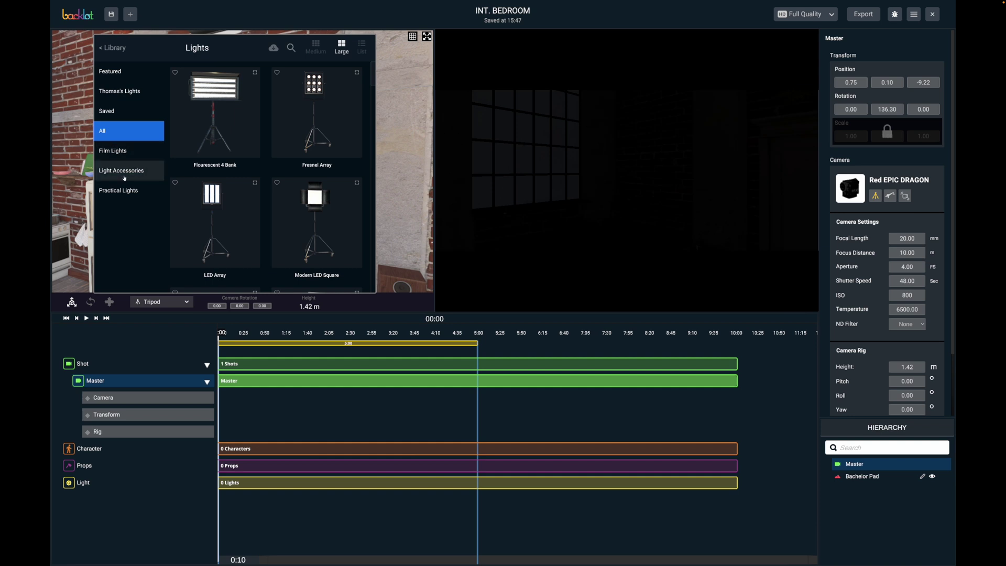
pyautogui.click(103, 153)
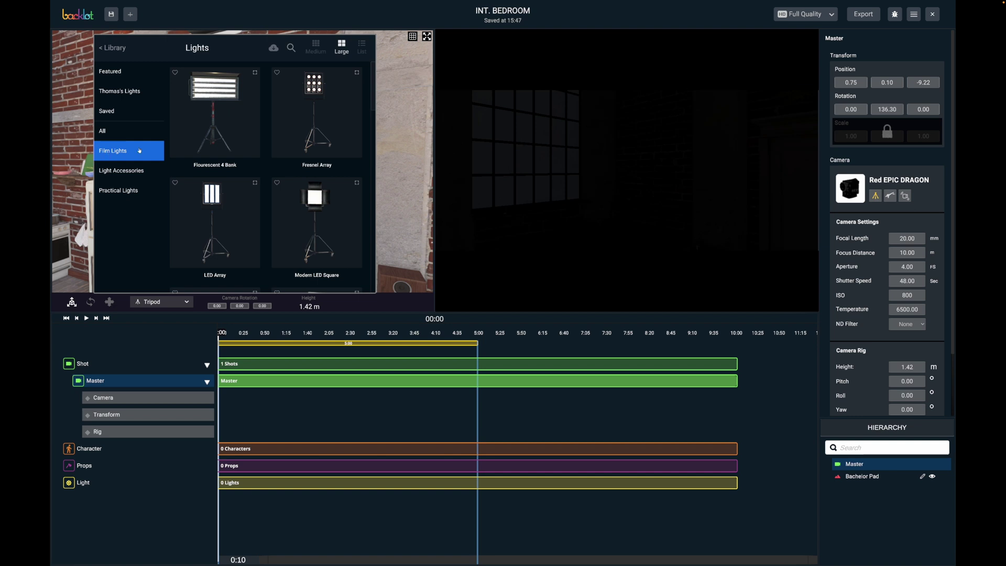
pyautogui.scroll(-5, 252, 178)
pyautogui.scroll(-5, 252, 178)
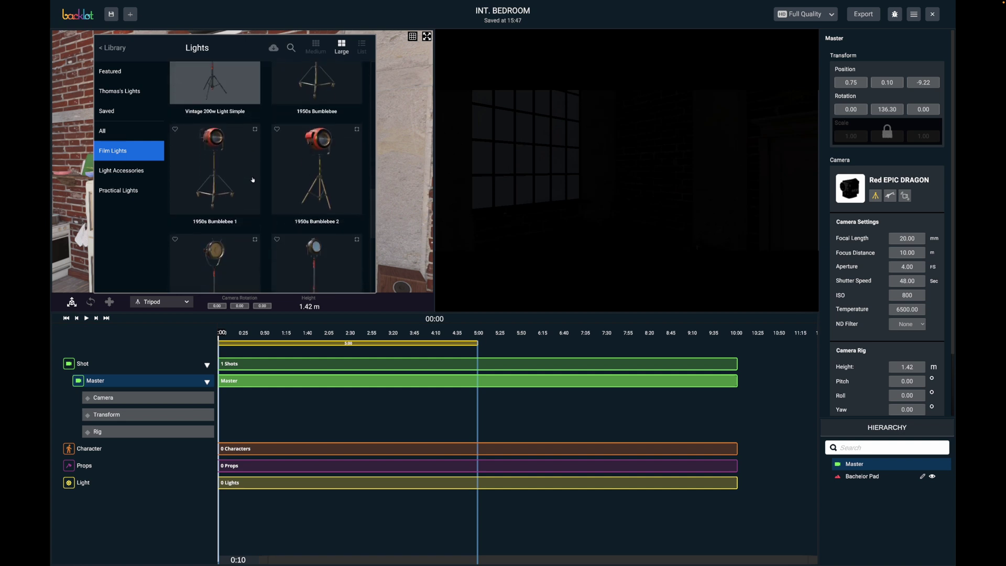
pyautogui.scroll(-5, 253, 179)
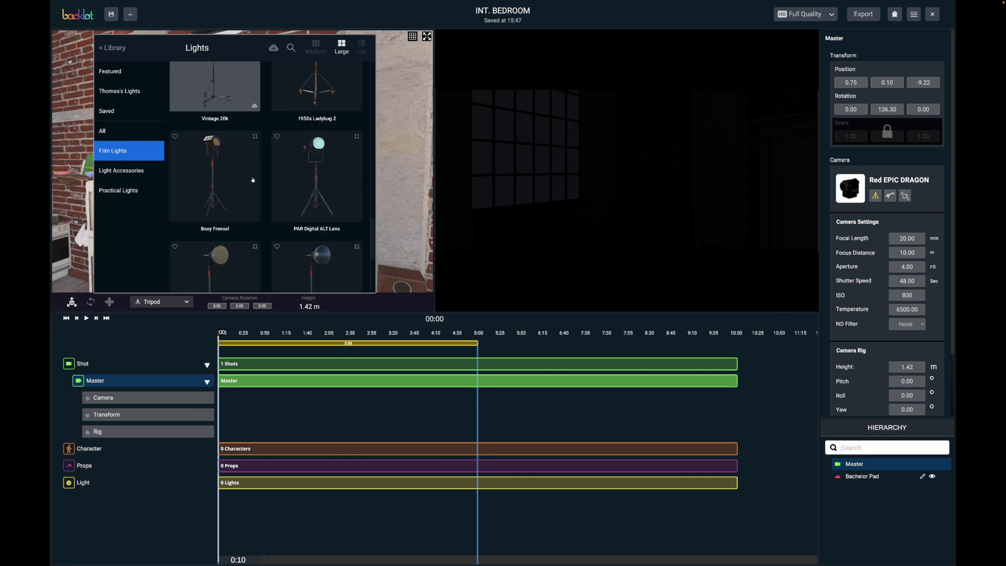
pyautogui.scroll(-2, 253, 180)
pyautogui.scroll(3, 252, 180)
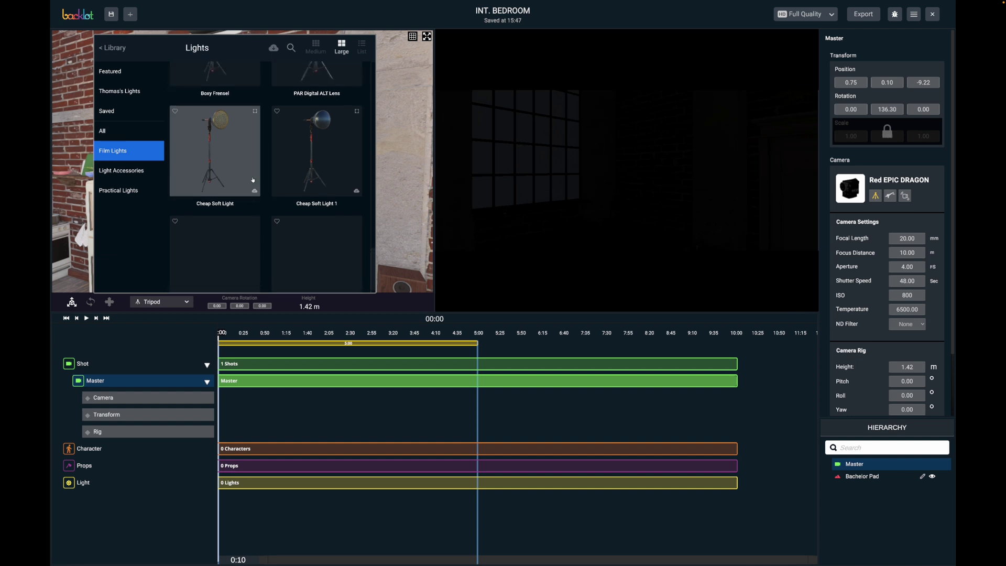
pyautogui.scroll(2, 252, 179)
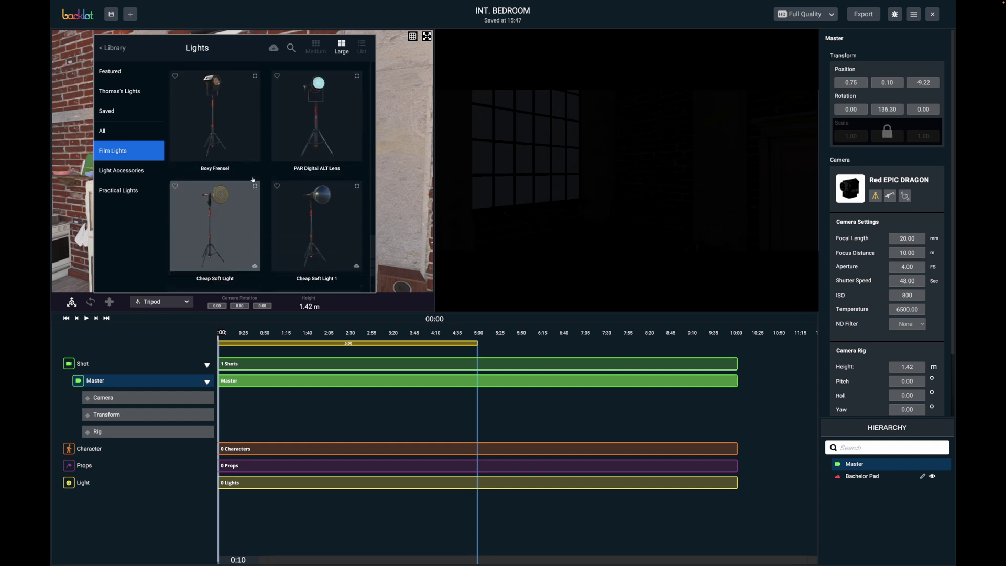
pyautogui.scroll(4, 252, 180)
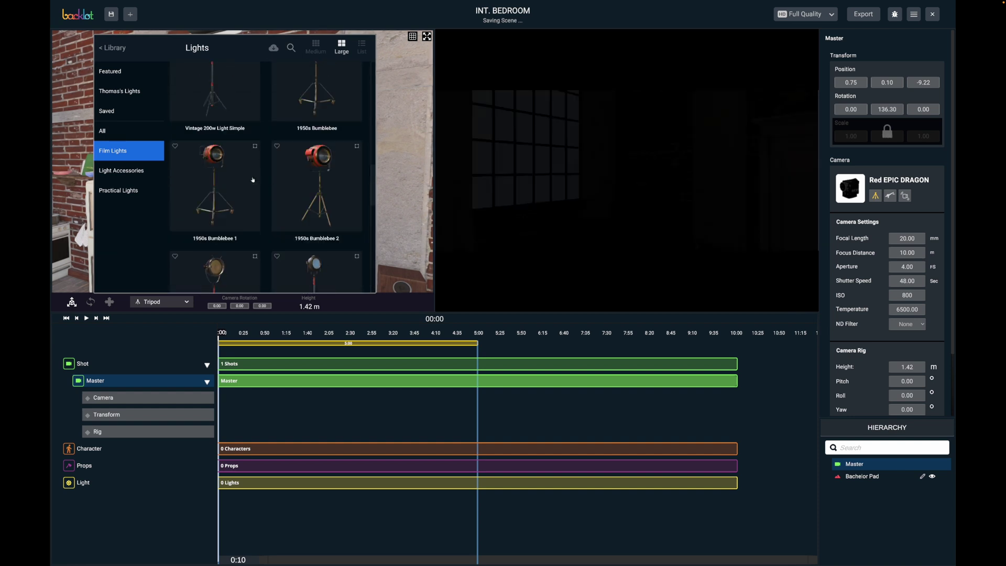
pyautogui.scroll(-3, 253, 179)
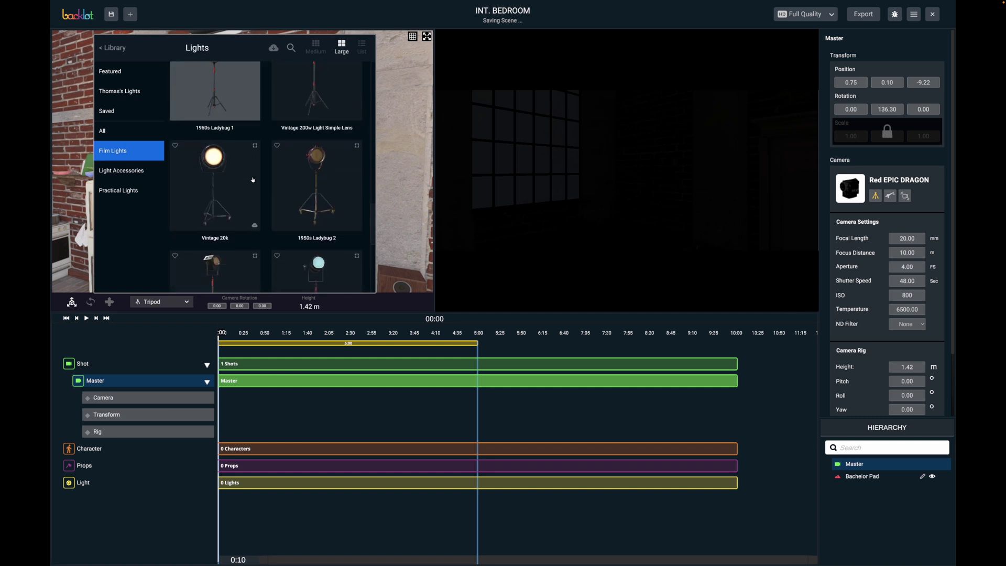
pyautogui.click(220, 176)
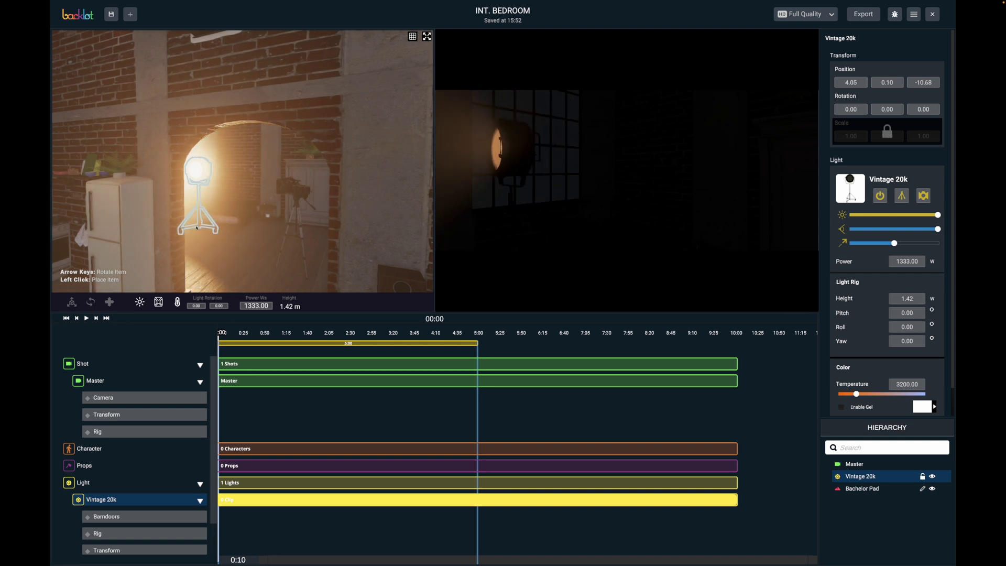
pyautogui.click(188, 221)
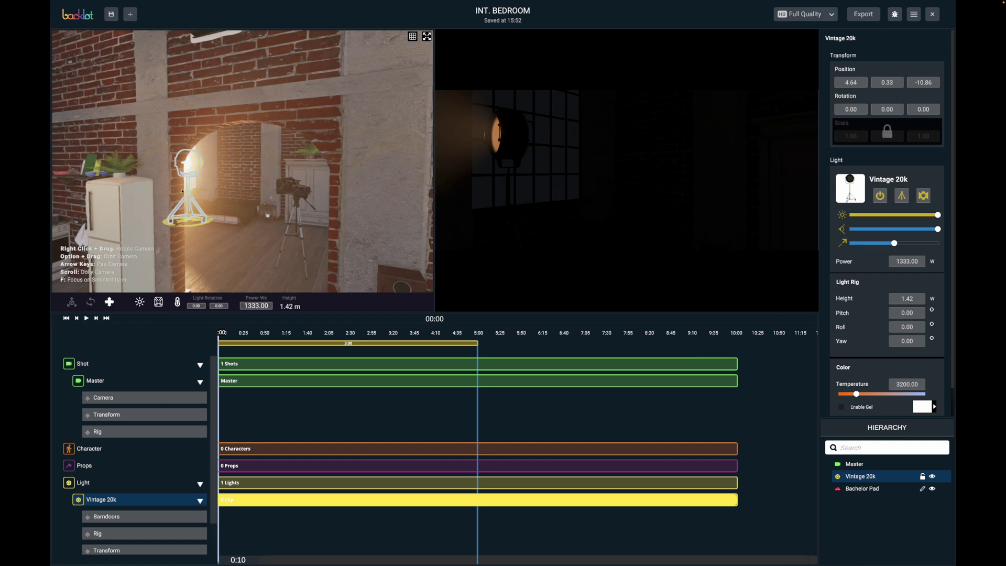
# - Move the Vintage 20k outside the bedroom window to about 8.12, 0.33, -13.76 and rotate it to about -65.9°
pyautogui.press('Left')
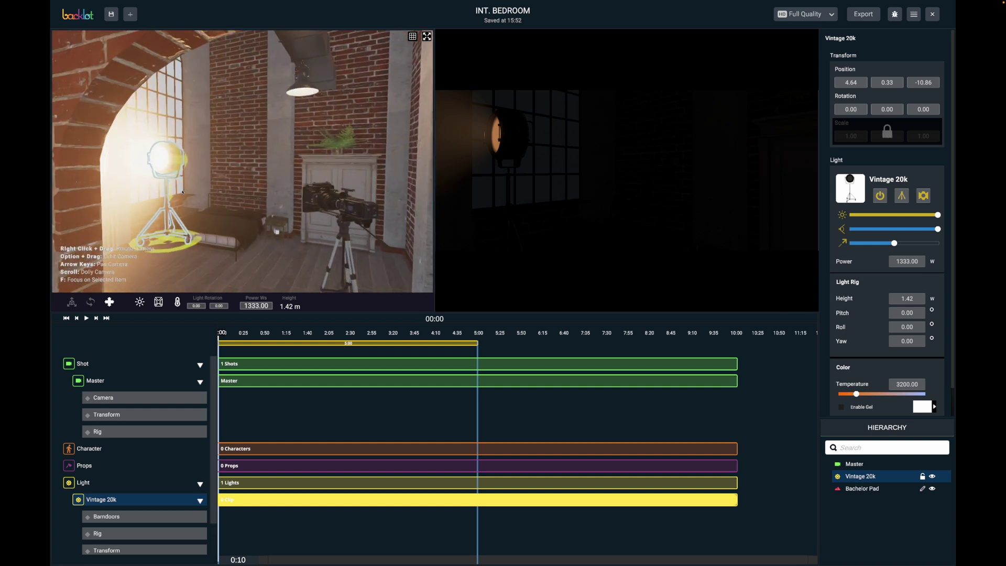
pyautogui.press('Left')
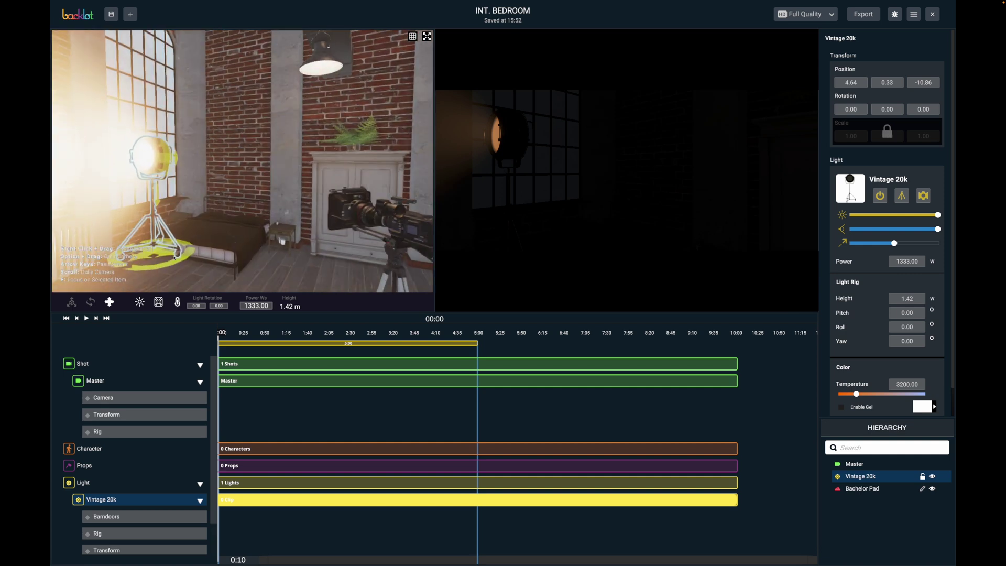
pyautogui.moveTo(162, 252); pyautogui.dragTo(139, 209)
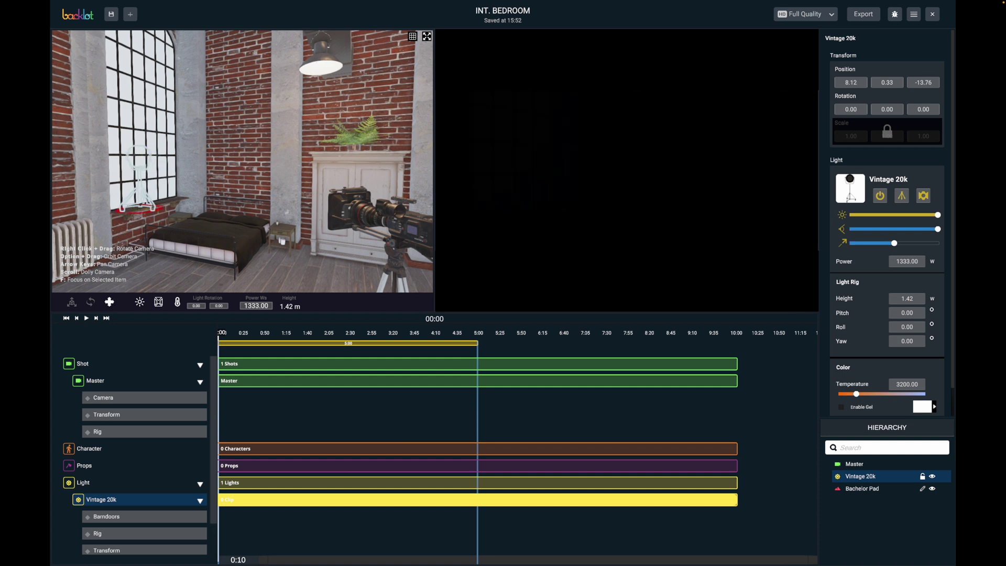
pyautogui.moveTo(139, 213); pyautogui.dragTo(157, 204)
pyautogui.moveTo(365, 216); pyautogui.dragTo(344, 183)
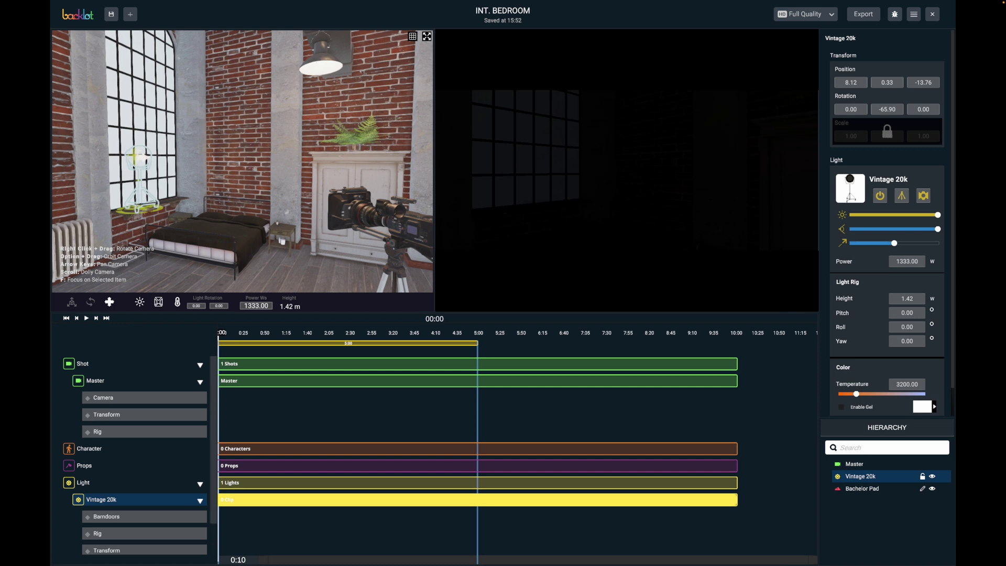
# - Slide the Vintage 20k along the exterior wall to about 8.27, 0.33, -12.27 so it shines through the bedroom window
pyautogui.press('f')
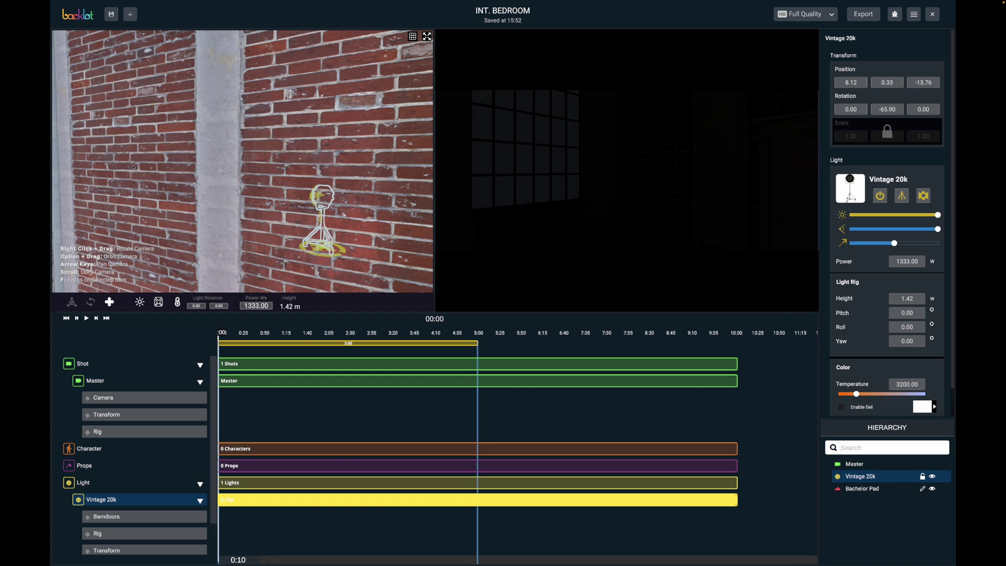
pyautogui.hotkey('shift', 'Left')
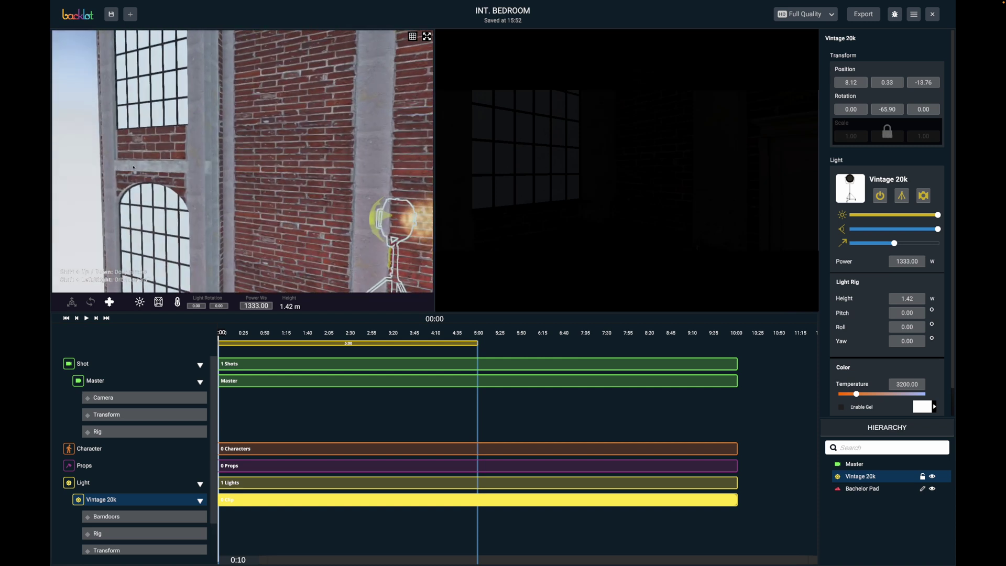
pyautogui.press('Up')
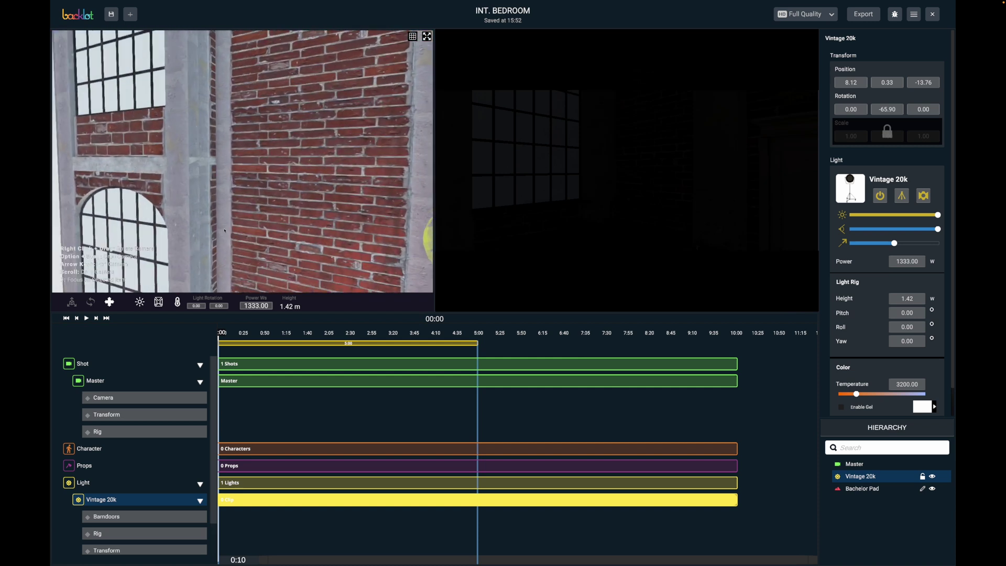
pyautogui.press('Right')
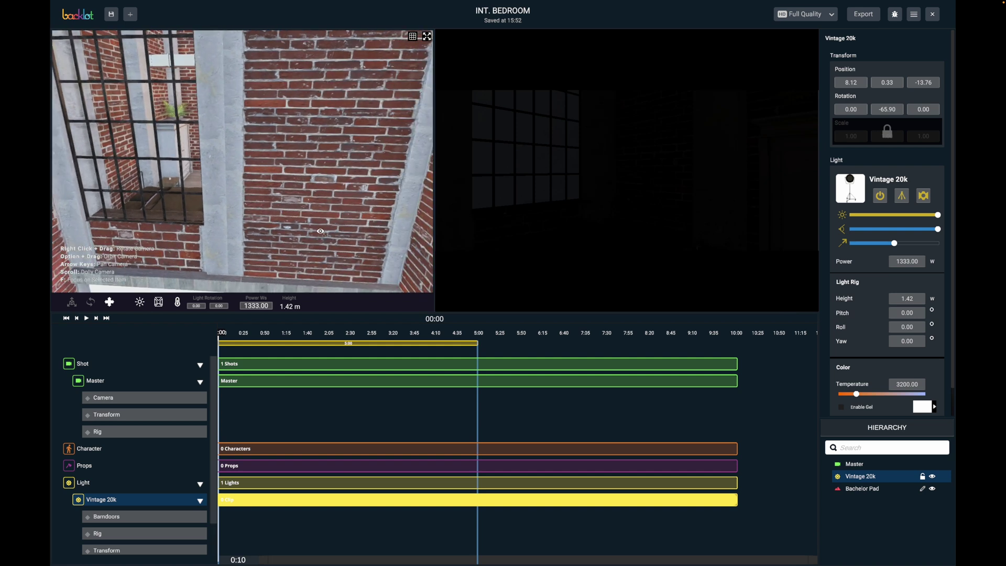
pyautogui.press('Left')
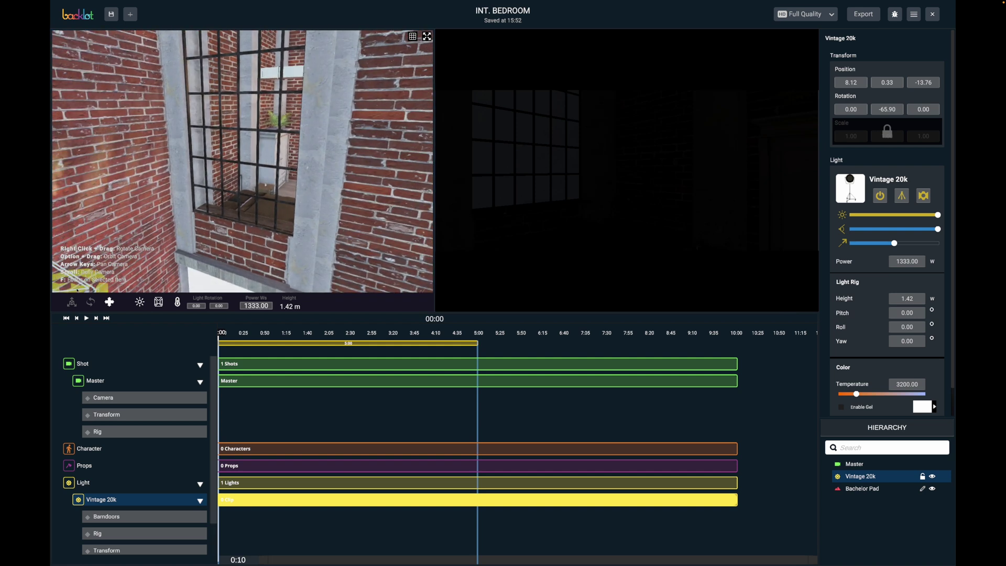
pyautogui.press('Left')
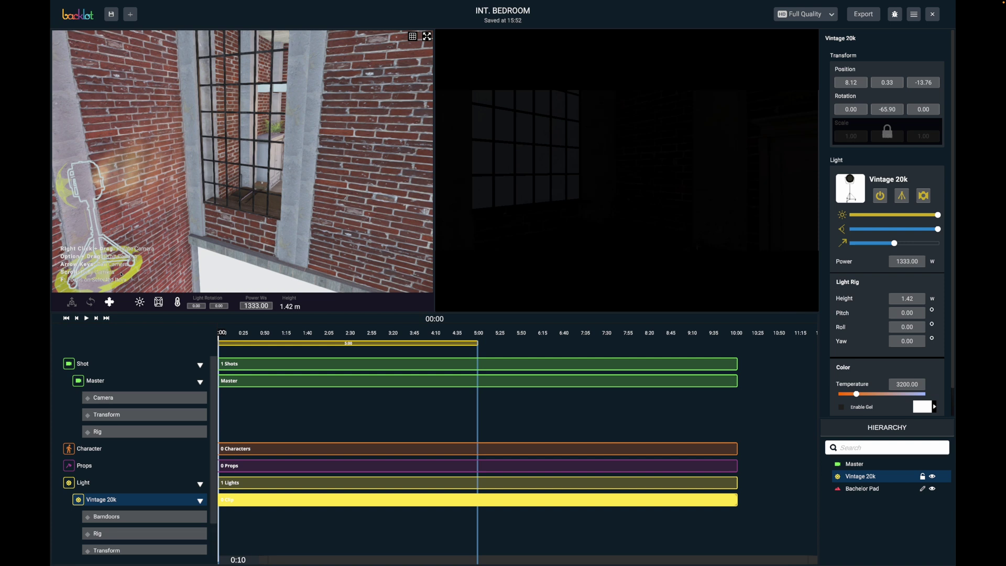
pyautogui.press('Left')
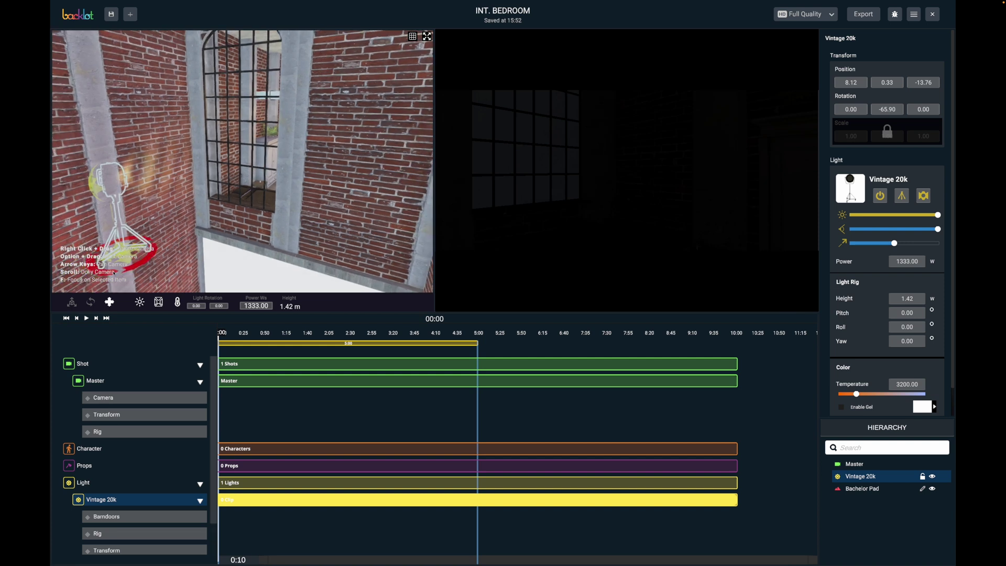
pyautogui.moveTo(124, 258); pyautogui.dragTo(163, 268)
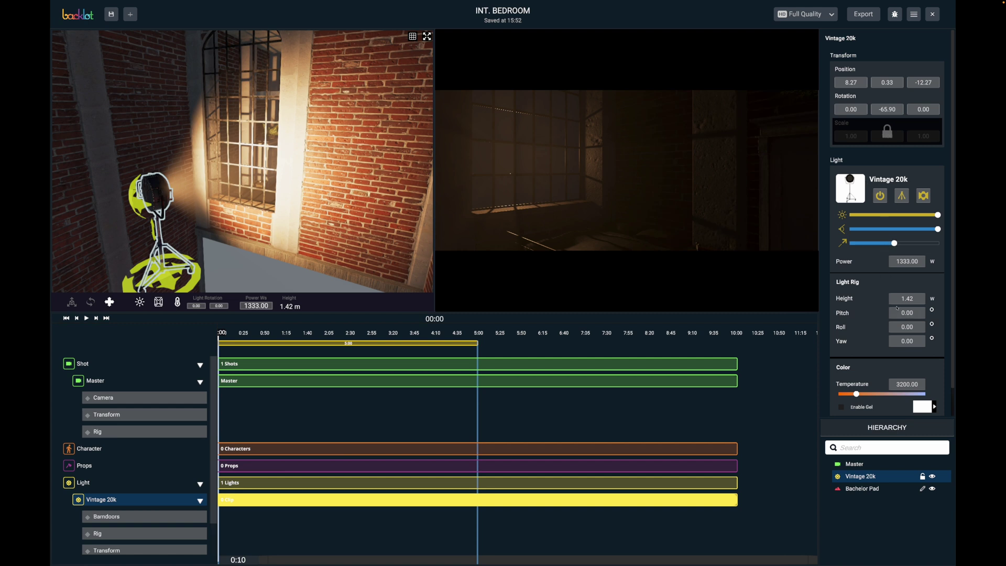
# - Raise and pull back the Vintage 20k to about 9.64, 2.74, -12.27, with a 2 m rig height and 52° pitch
pyautogui.moveTo(901, 316); pyautogui.dragTo(956, 302)
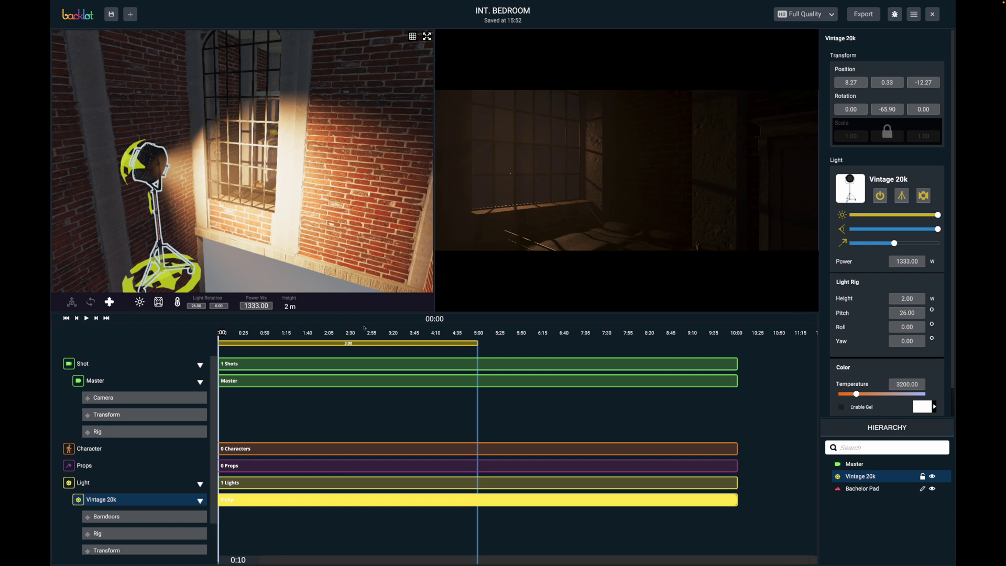
pyautogui.click(72, 302)
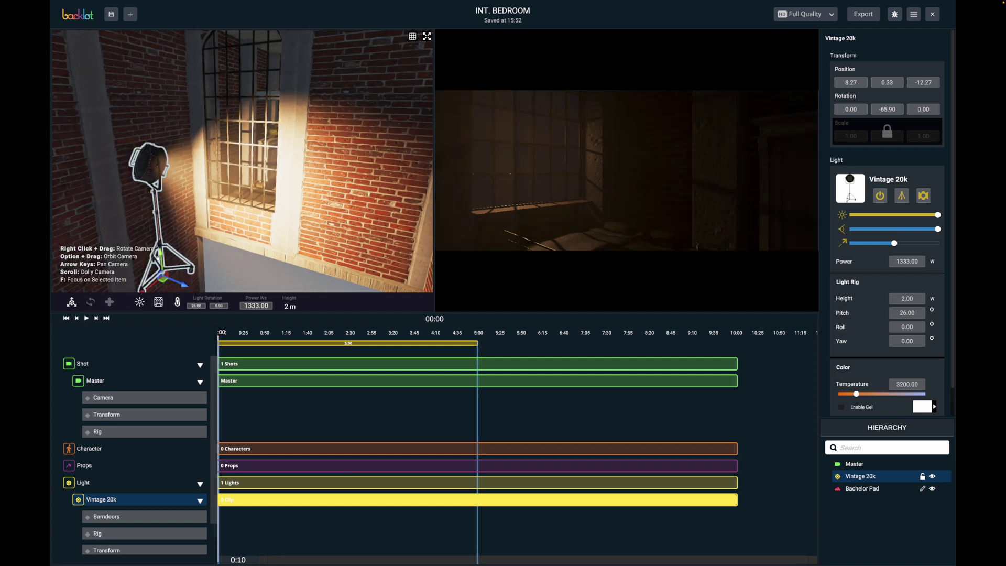
pyautogui.moveTo(160, 259); pyautogui.dragTo(157, 201)
pyautogui.moveTo(167, 161)
pyautogui.mouseDown()
pyautogui.moveTo(168, 141)
pyautogui.moveTo(169, 151)
pyautogui.mouseUp()
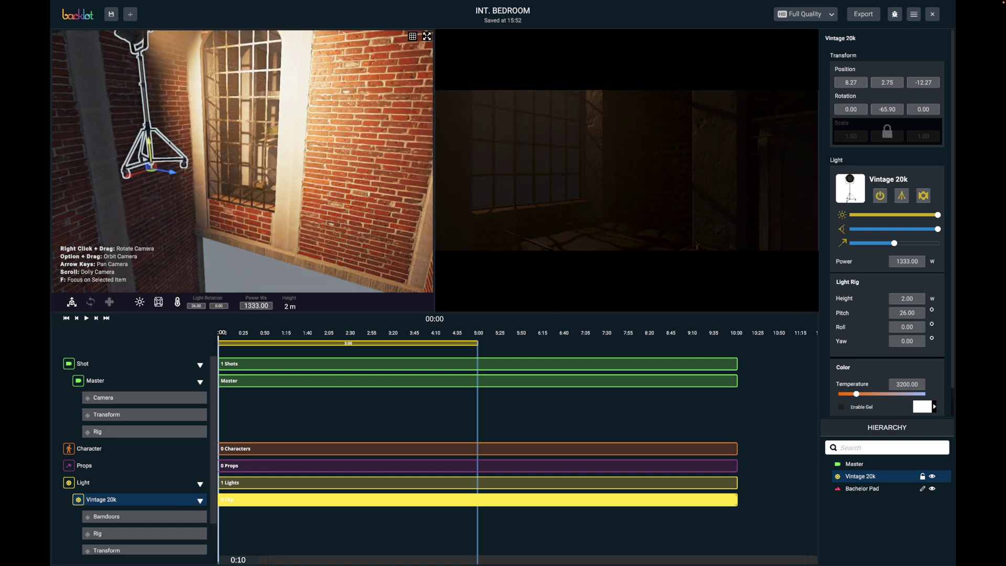
pyautogui.moveTo(909, 313); pyautogui.dragTo(917, 315)
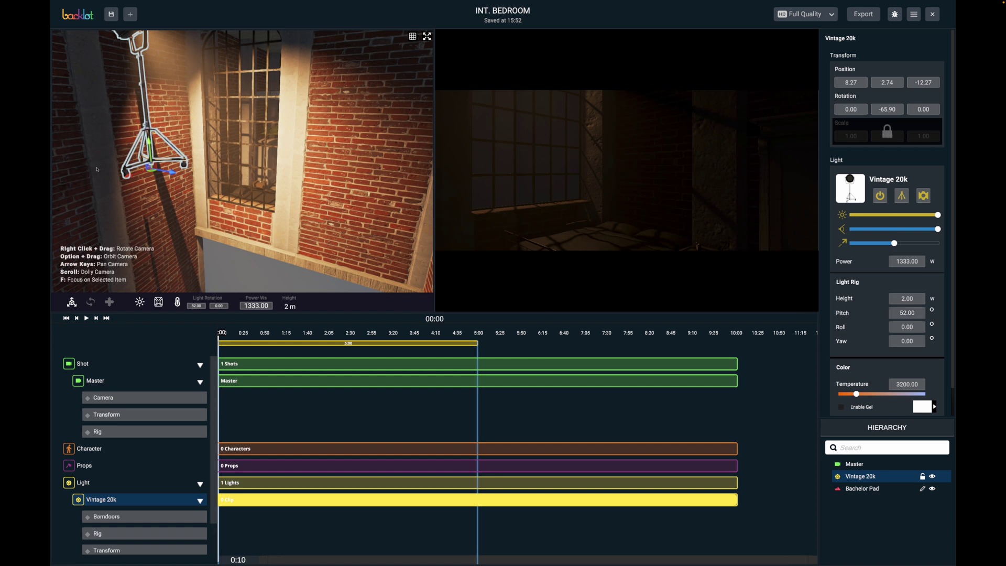
pyautogui.moveTo(131, 178); pyautogui.dragTo(47, 183)
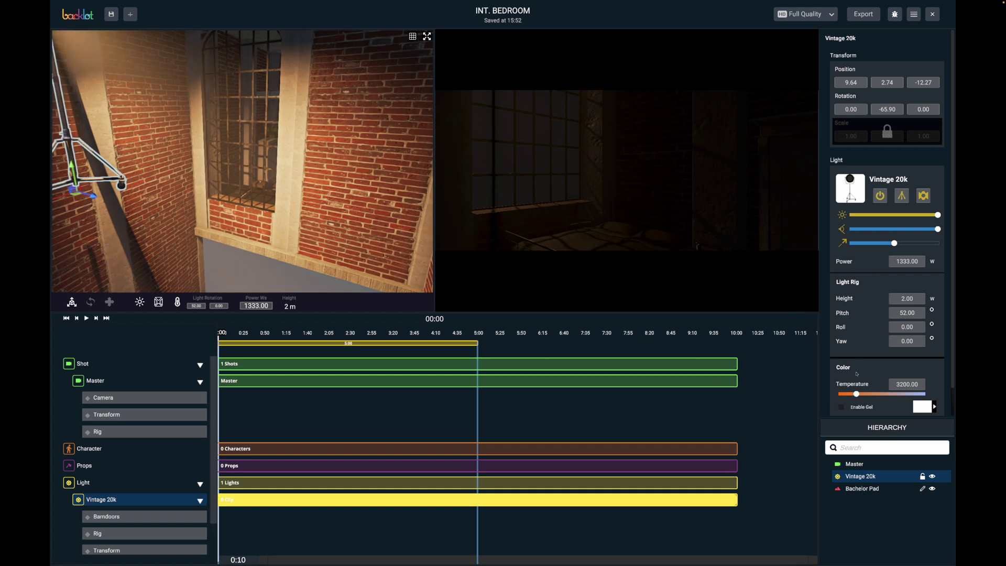
# - Cool the Vintage 20k's color temperature to about 11457 and set its yaw to -8°
pyautogui.moveTo(856, 394); pyautogui.dragTo(920, 393)
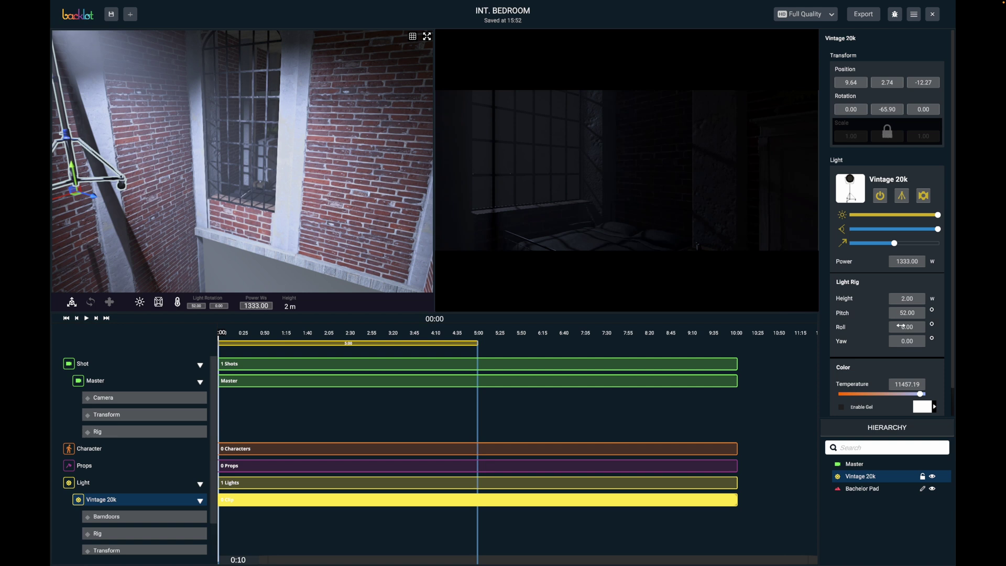
pyautogui.click(910, 342)
pyautogui.moveTo(911, 342); pyautogui.dragTo(897, 341)
pyautogui.moveTo(903, 341); pyautogui.dragTo(838, 225)
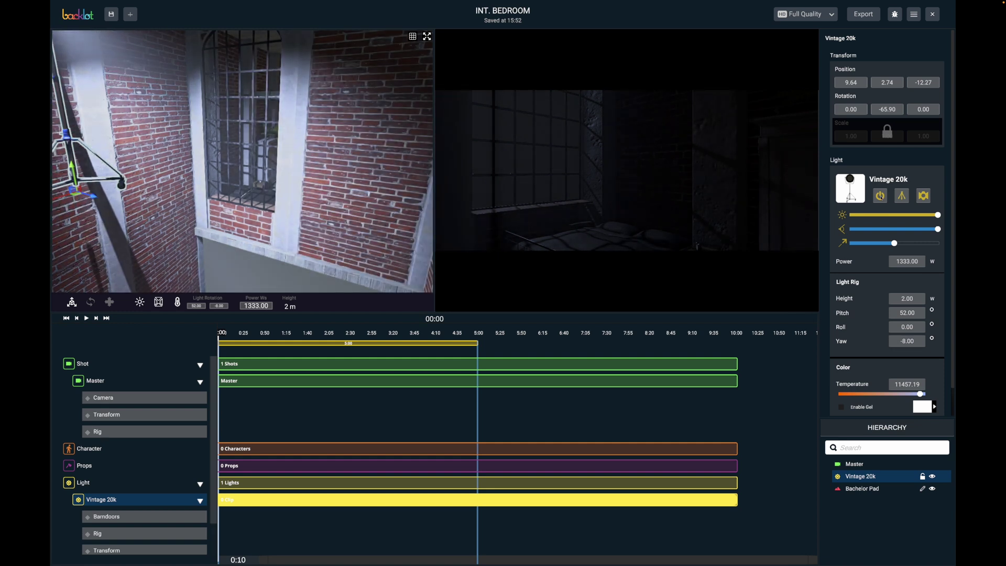
# - Narrow the Vintage 20k's beam to about a third of its range and extend its throw distance nearly to maximum, keeping full intensity
pyautogui.click(879, 196)
pyautogui.moveTo(930, 215)
pyautogui.moveTo(938, 215)
pyautogui.mouseDown()
pyautogui.moveTo(878, 217)
pyautogui.moveTo(938, 214)
pyautogui.mouseUp()
pyautogui.moveTo(937, 229); pyautogui.dragTo(879, 228)
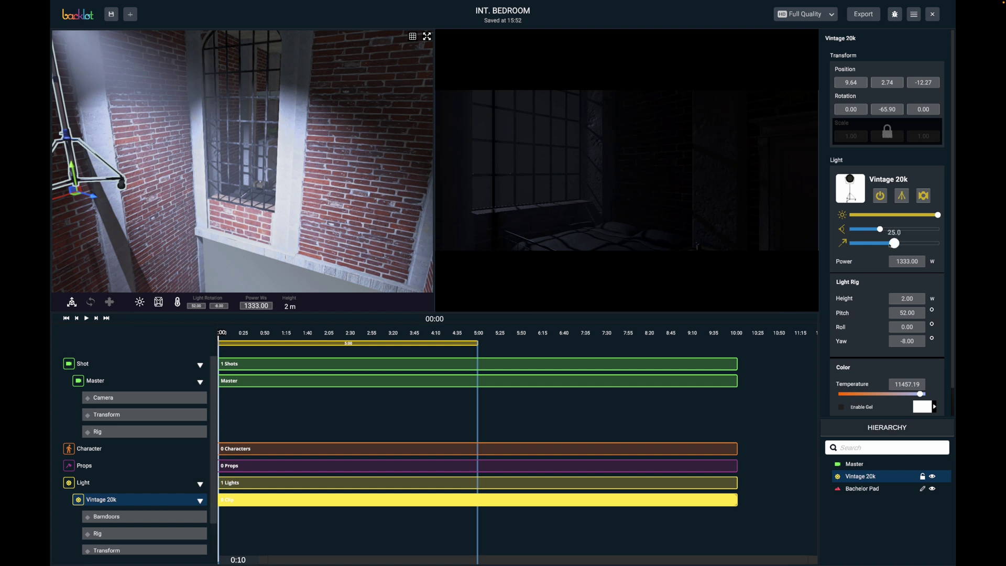
pyautogui.moveTo(893, 243)
pyautogui.mouseDown()
pyautogui.moveTo(944, 243)
pyautogui.moveTo(858, 245)
pyautogui.moveTo(894, 244)
pyautogui.mouseUp()
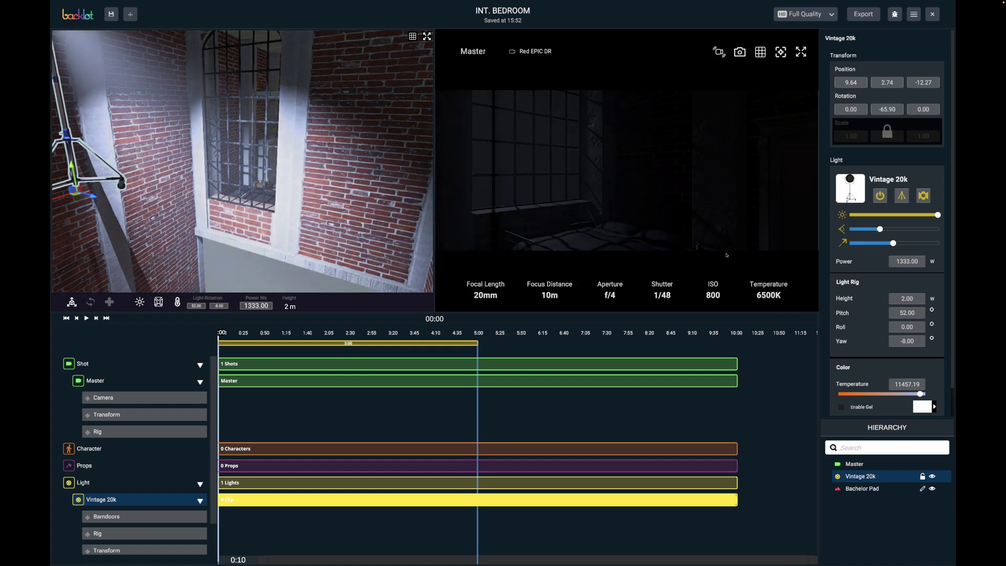
pyautogui.moveTo(893, 244); pyautogui.dragTo(932, 245)
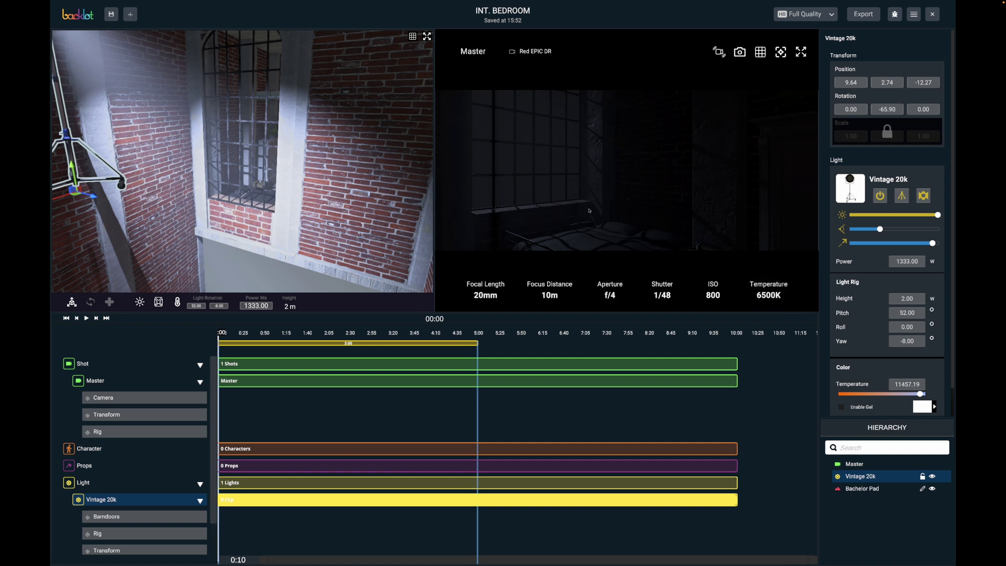
pyautogui.press('Left')
pyautogui.press('Left')
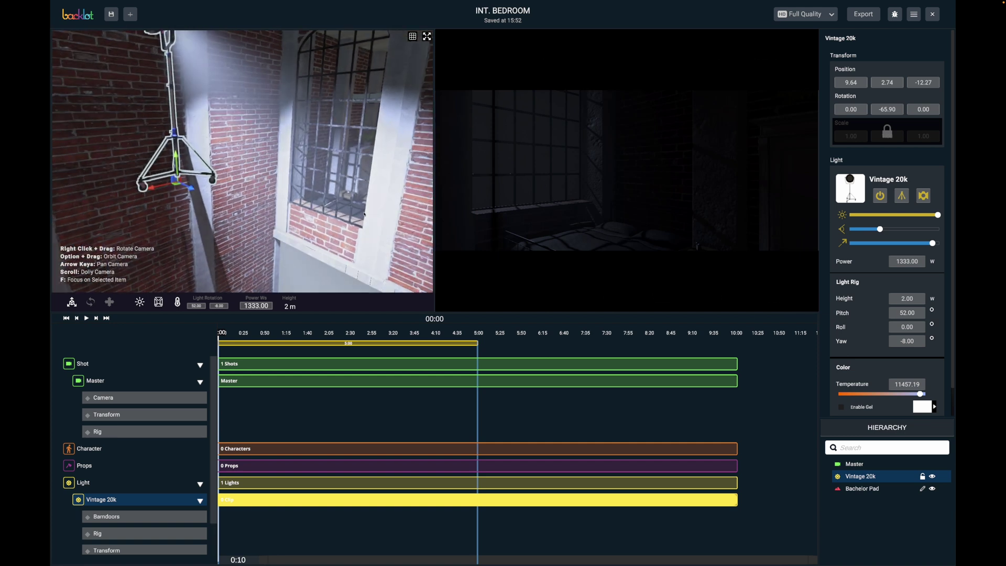
# - Add the shirtless man in patterned swim shorts from the Characters library and place him near the bed at about 2.48, 0.10, -11.51
pyautogui.hotkey('shift', 'Right')
pyautogui.hotkey('shift', 'Right')
pyautogui.hotkey('shift', 'Right')
pyautogui.hotkey('shift', 'Right')
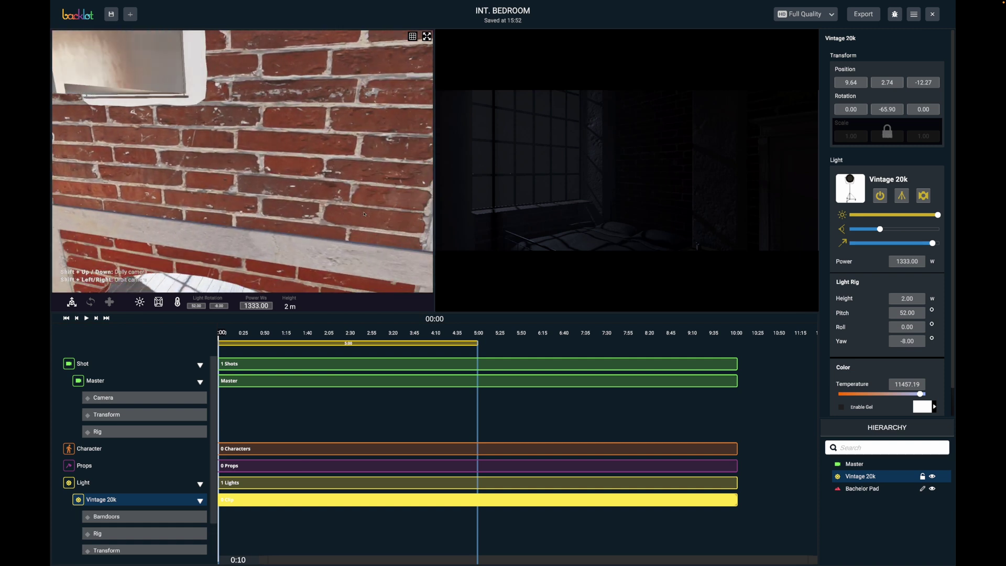
pyautogui.press('f')
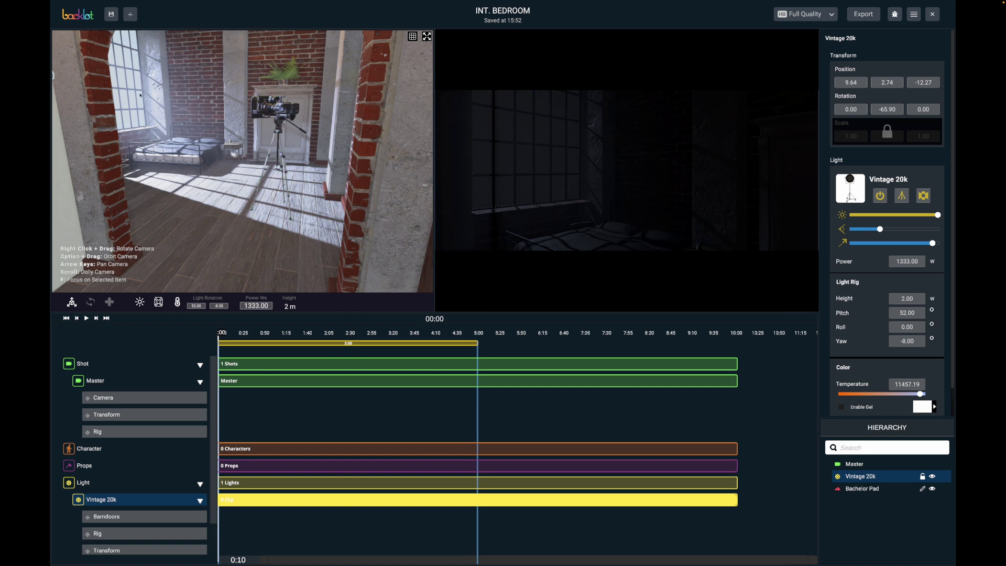
pyautogui.click(130, 14)
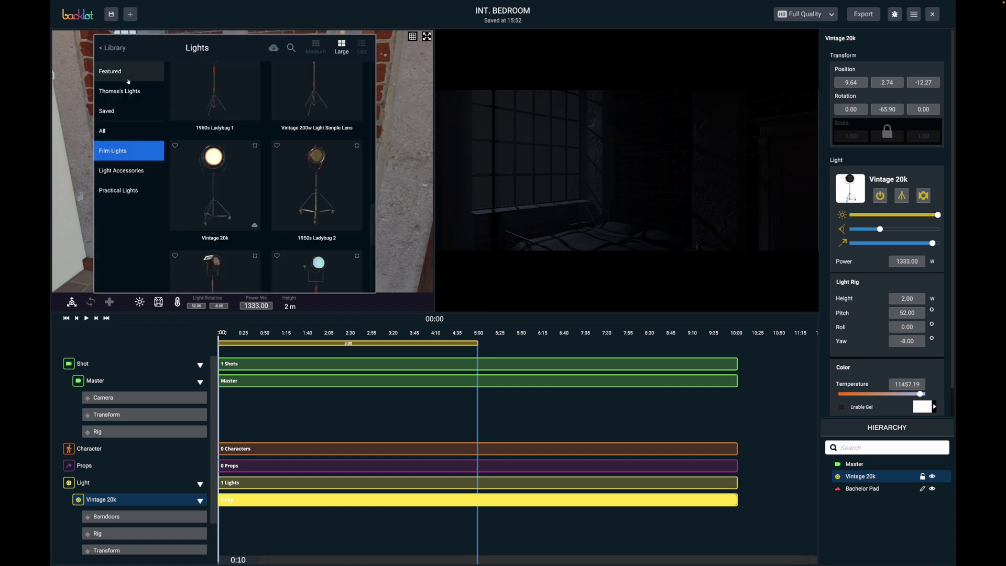
pyautogui.click(113, 48)
pyautogui.click(256, 134)
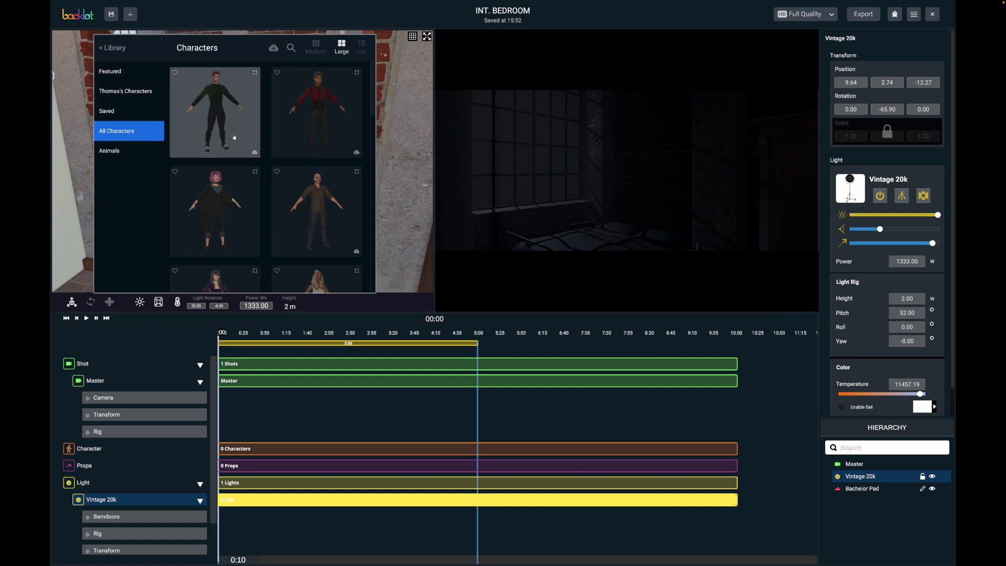
pyautogui.scroll(-5, 235, 135)
pyautogui.scroll(-2, 233, 136)
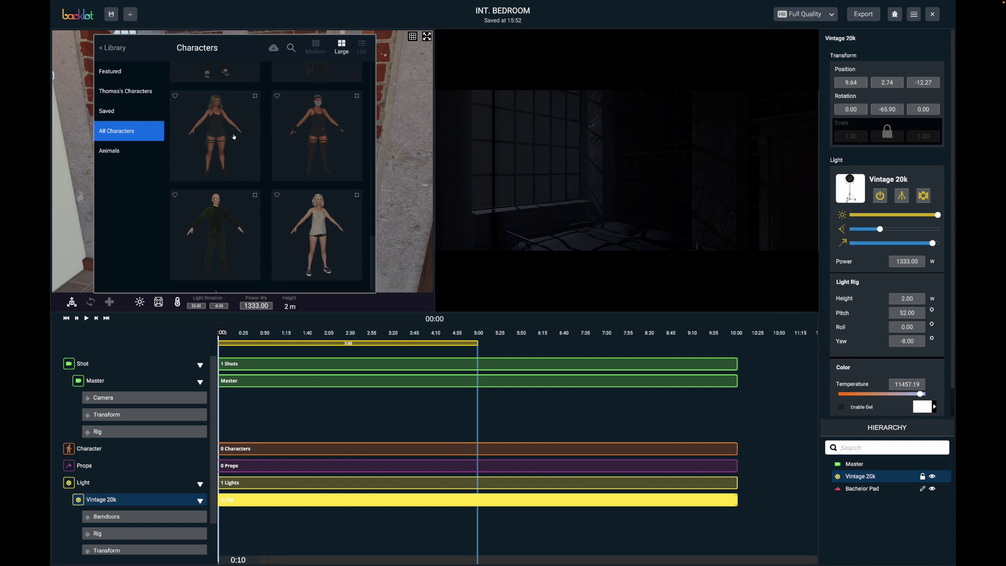
pyautogui.scroll(-2, 234, 136)
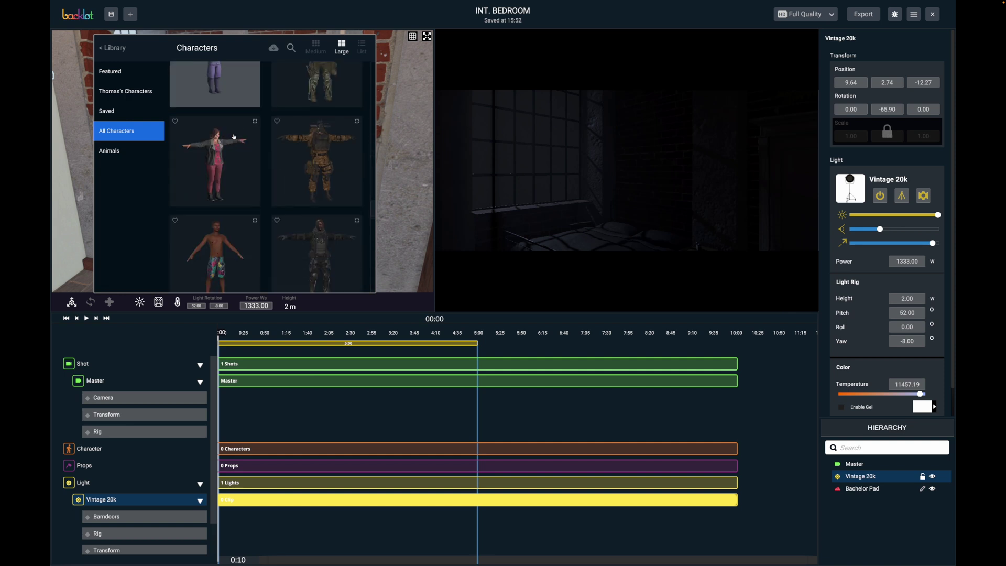
pyautogui.scroll(-1, 233, 135)
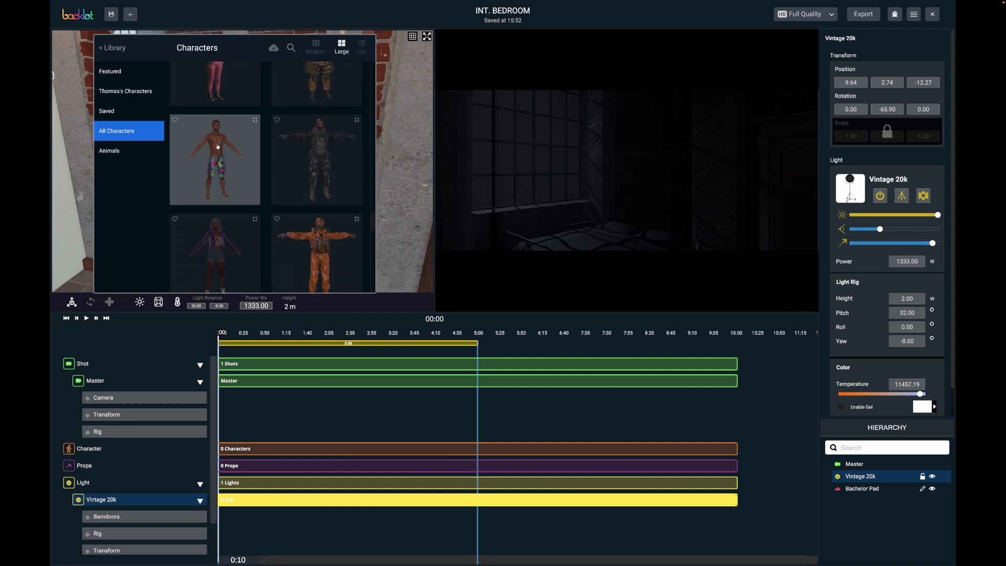
pyautogui.click(217, 146)
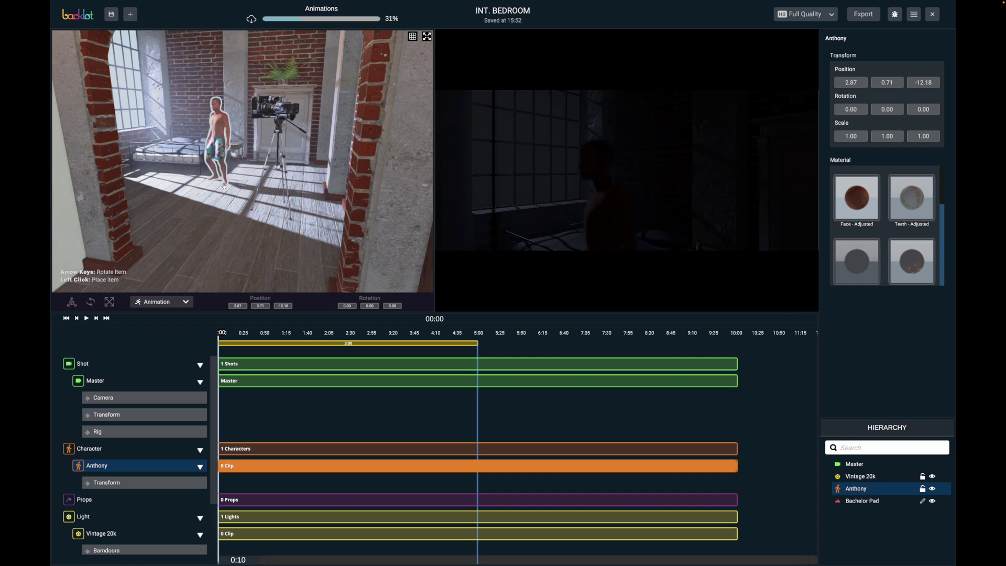
pyautogui.click(223, 173)
pyautogui.click(222, 173)
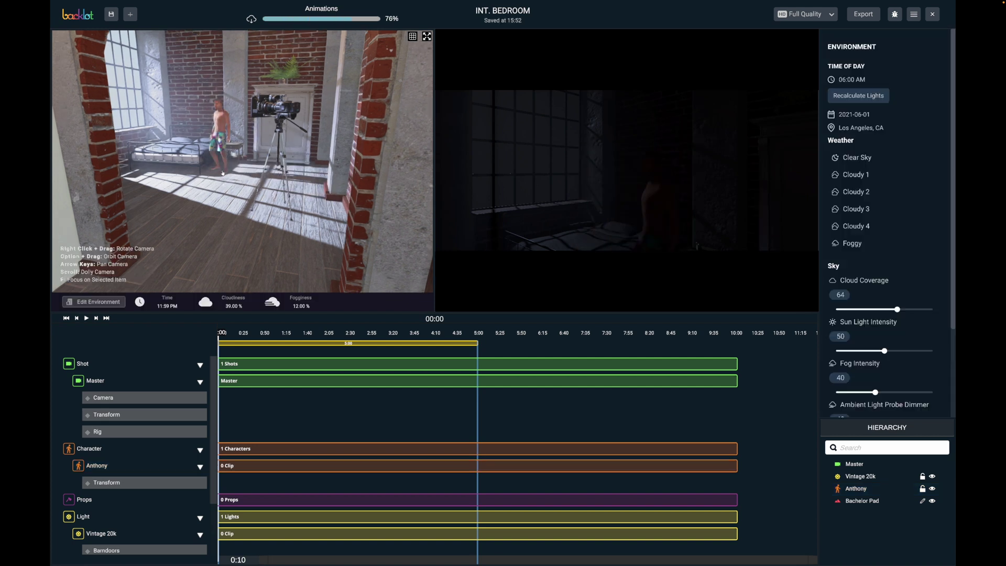
# - Try laying the man on his back with an X rotation of about -78° and moving him onto the bed at about 3.91, 0.28, -11.27
pyautogui.click(221, 132)
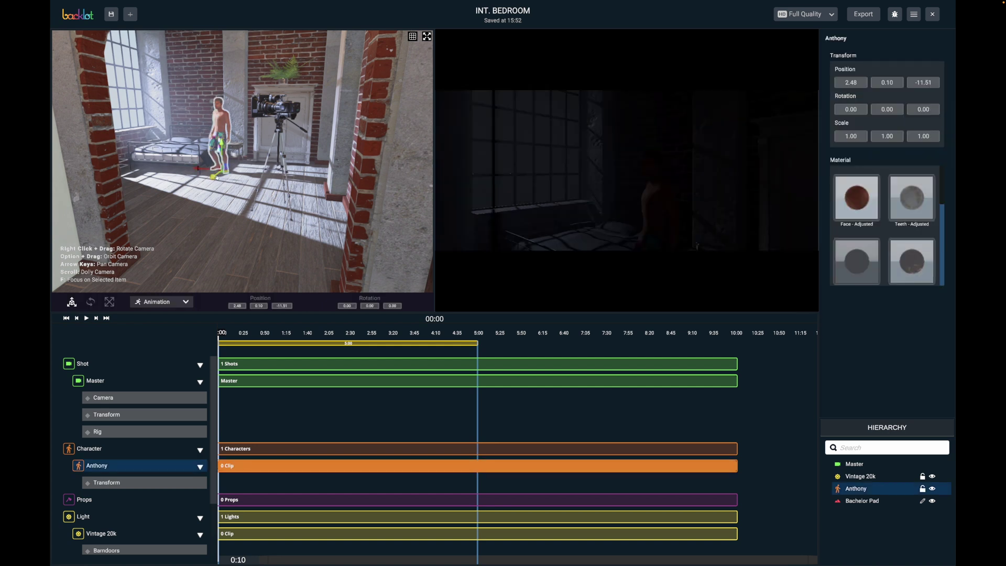
pyautogui.moveTo(212, 180); pyautogui.dragTo(225, 207)
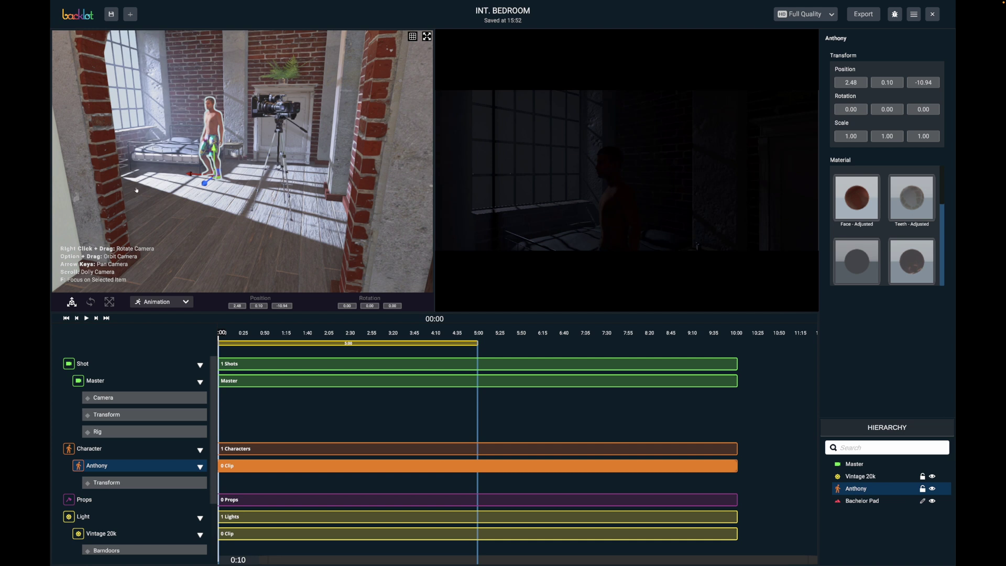
pyautogui.click(91, 301)
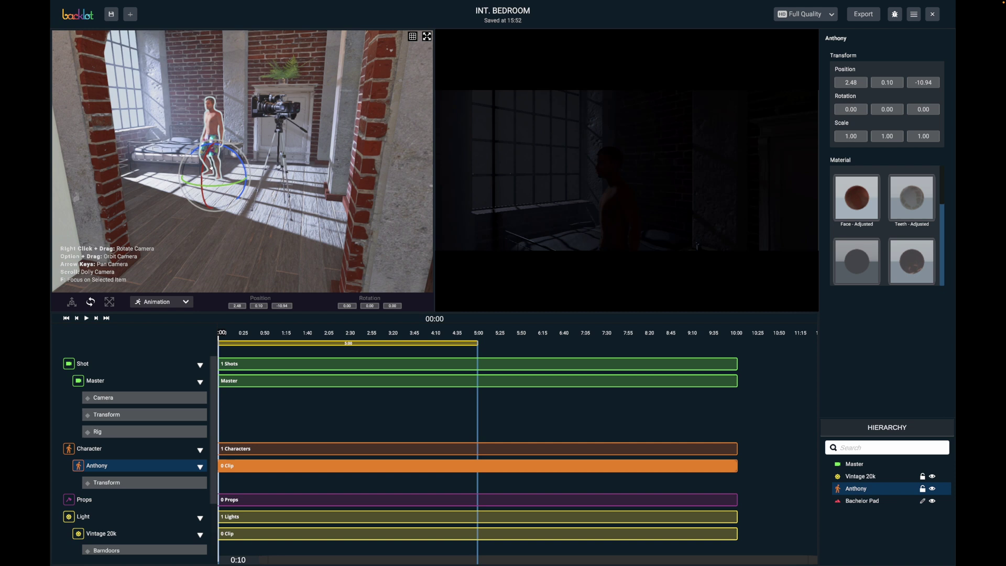
pyautogui.moveTo(207, 161); pyautogui.dragTo(220, 146)
pyautogui.press('w')
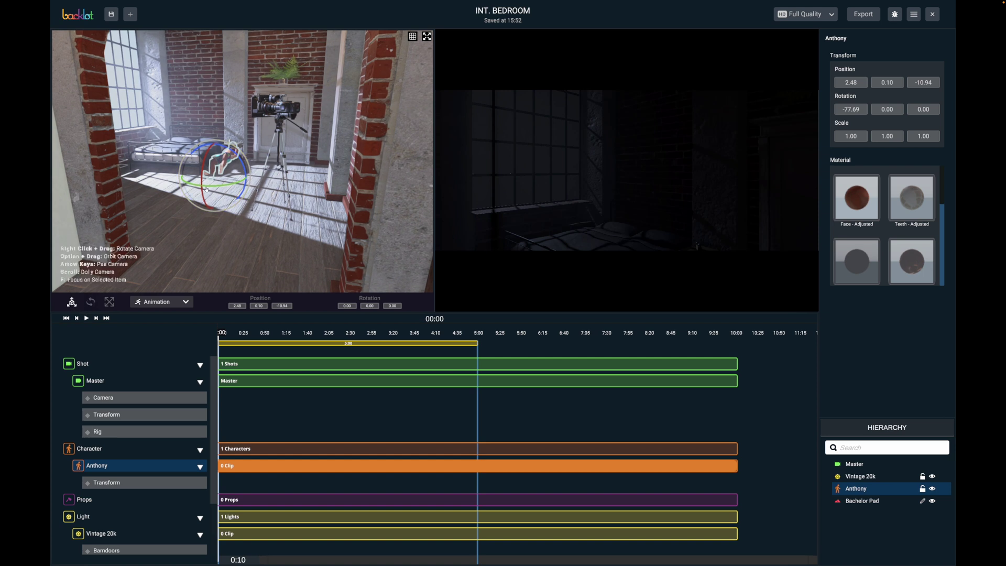
pyautogui.moveTo(206, 189); pyautogui.dragTo(153, 168)
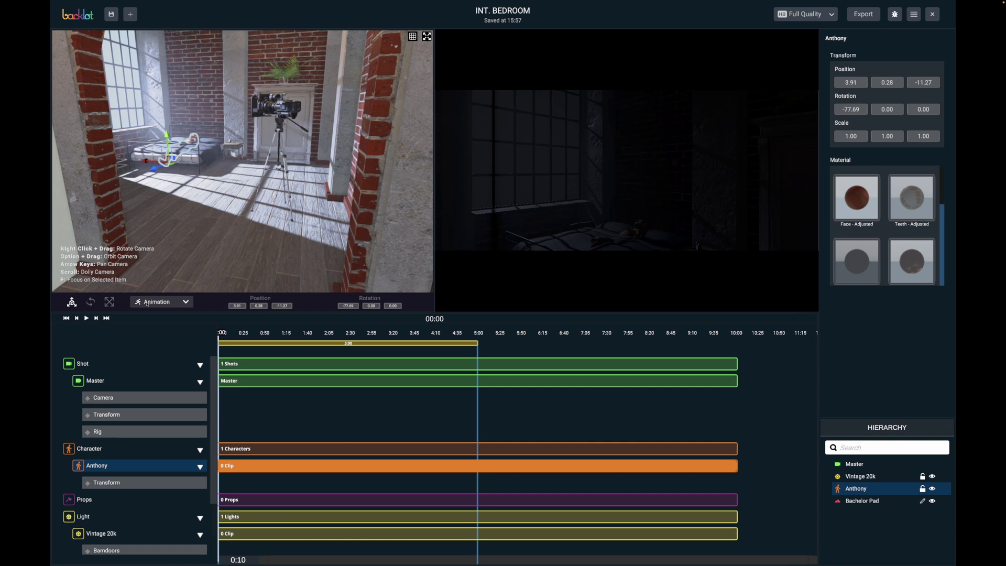
# - Search the man's animations for "sleep" and reset his rotation to 0, 0, 0 at about 1.83, 0.78, -9.19
pyautogui.click(147, 303)
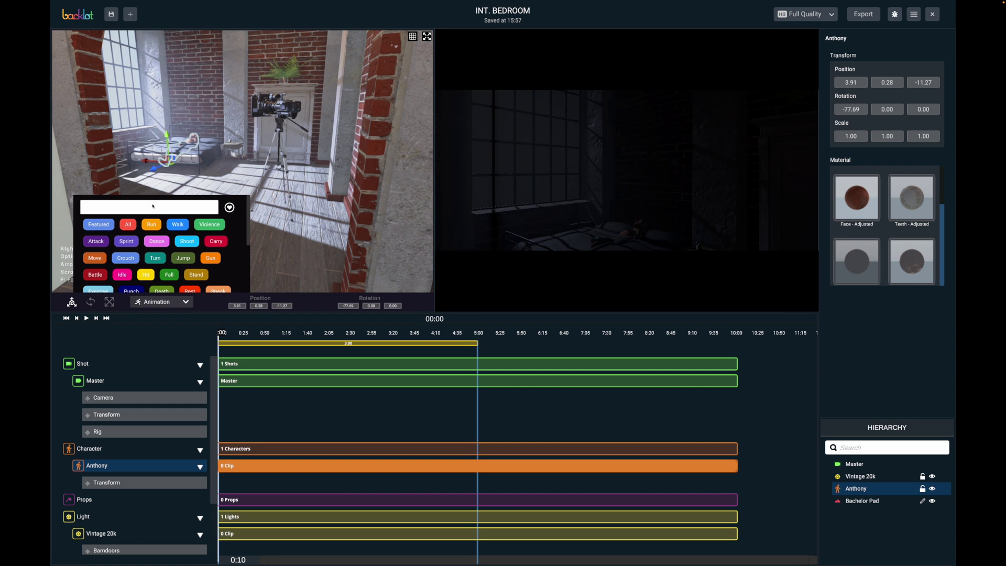
pyautogui.write('Sl')
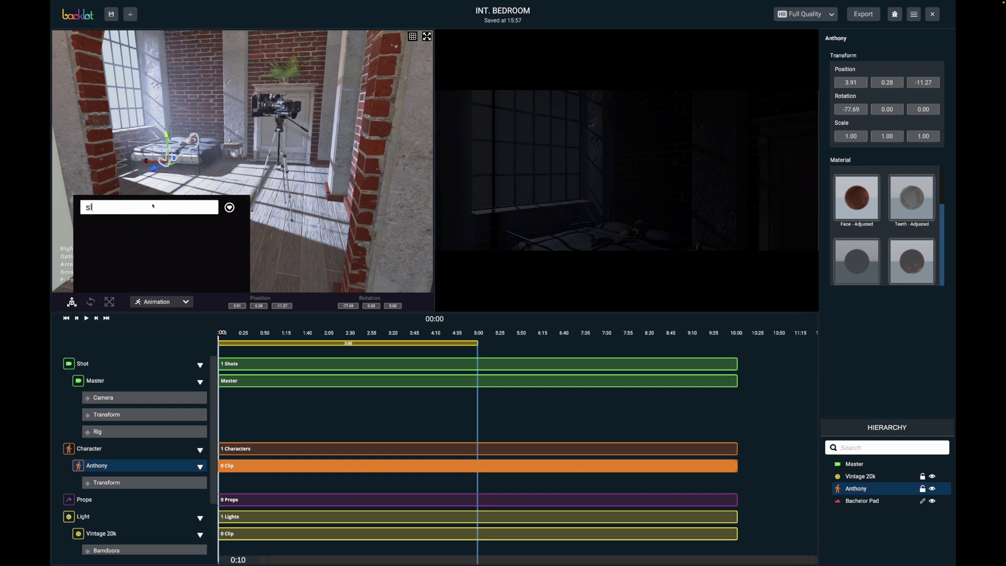
pyautogui.write('e')
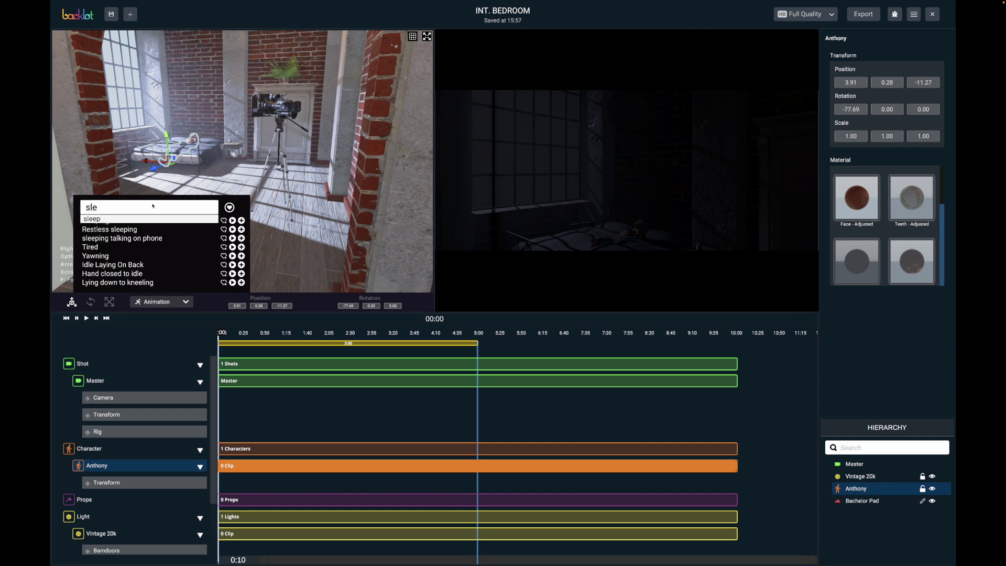
pyautogui.write('ep')
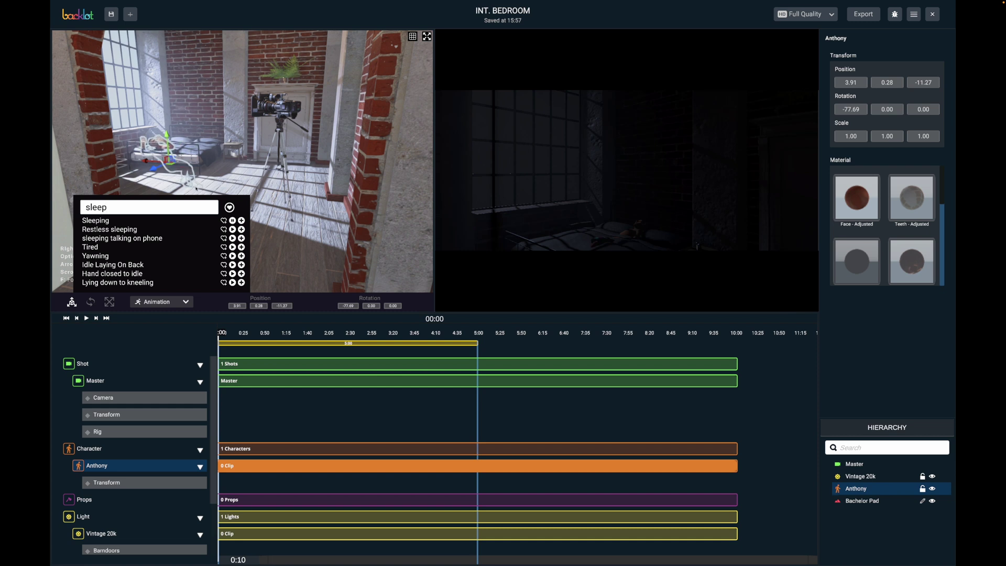
pyautogui.click(173, 107)
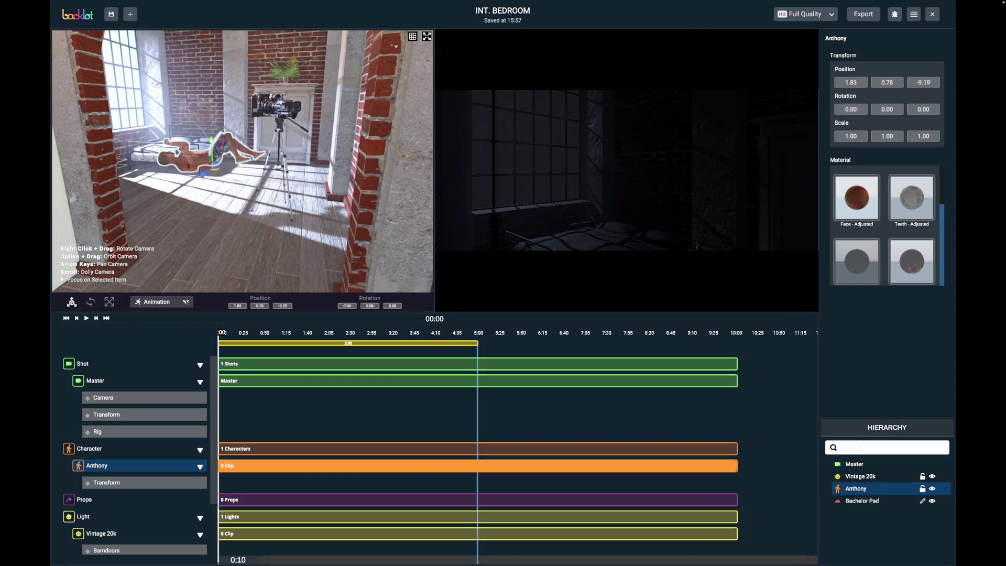
# - Preview the "sleeping talking on phone" and Tired animations on the man, and leave Restless sleeping playing
pyautogui.click(186, 304)
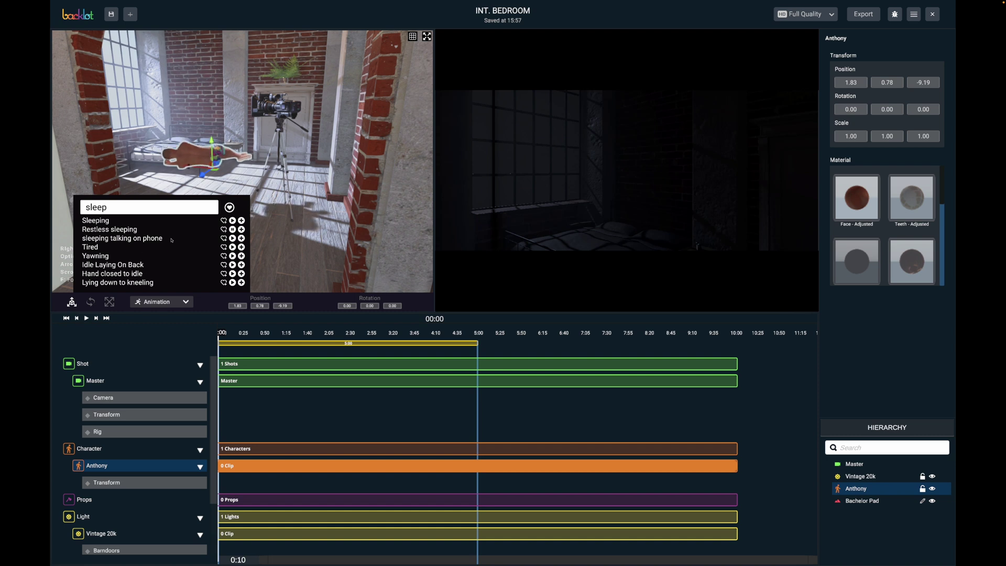
pyautogui.click(232, 238)
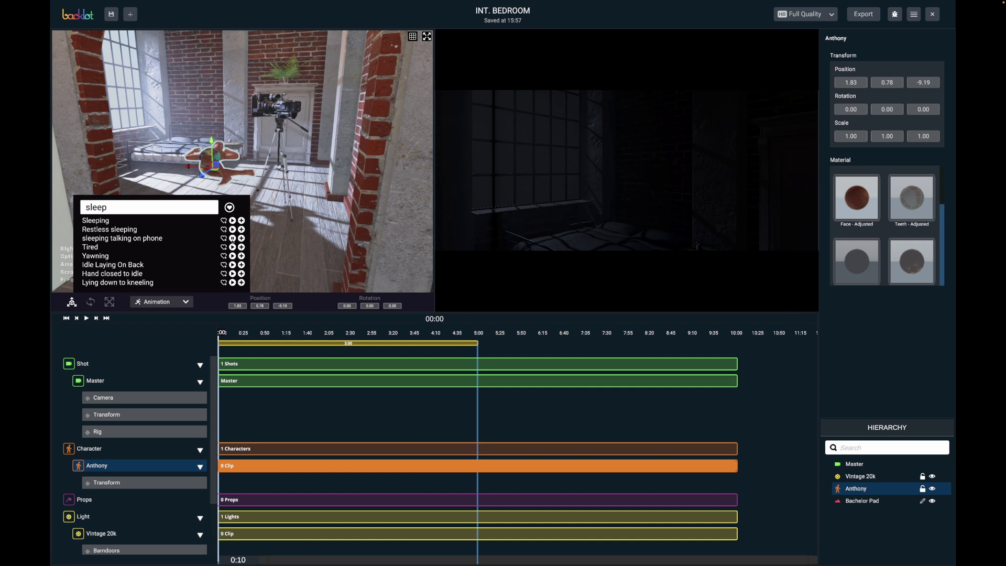
pyautogui.click(233, 247)
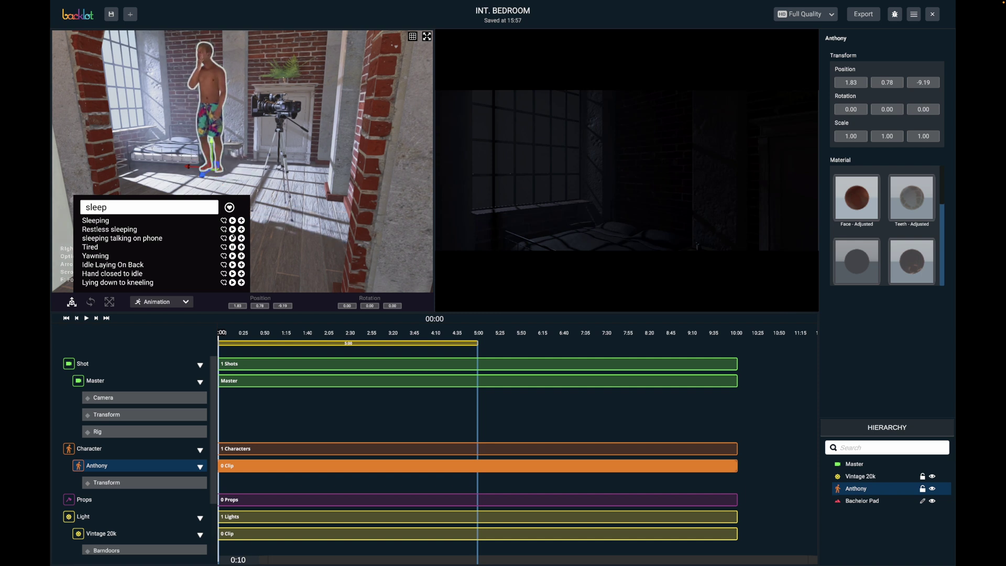
pyautogui.click(232, 229)
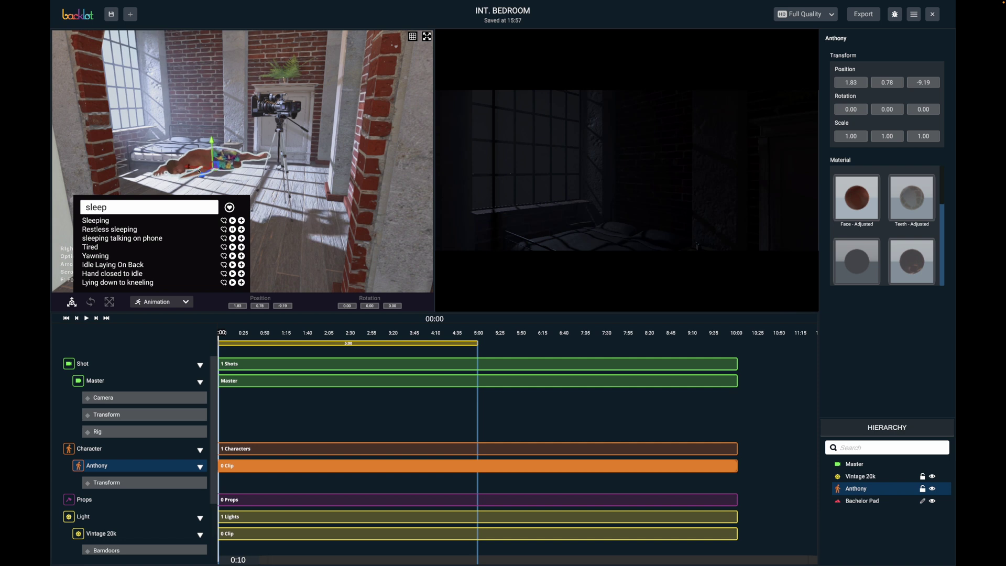
pyautogui.click(246, 169)
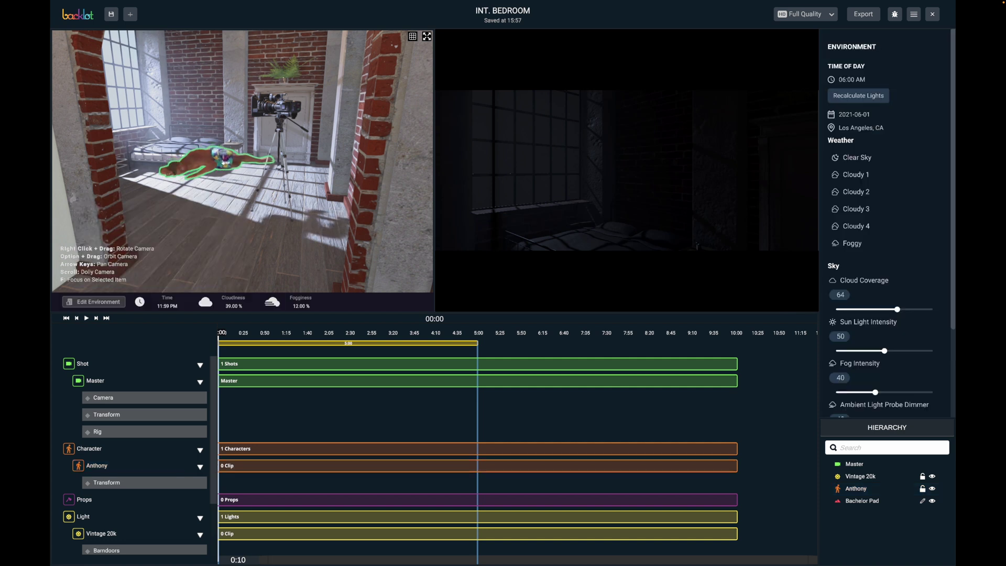
# - Turn the sleeping man to about 112.5° on Y and move him onto the bed at about 3.88, 0.54, -12.08
pyautogui.click(197, 151)
pyautogui.moveTo(199, 169); pyautogui.dragTo(147, 162)
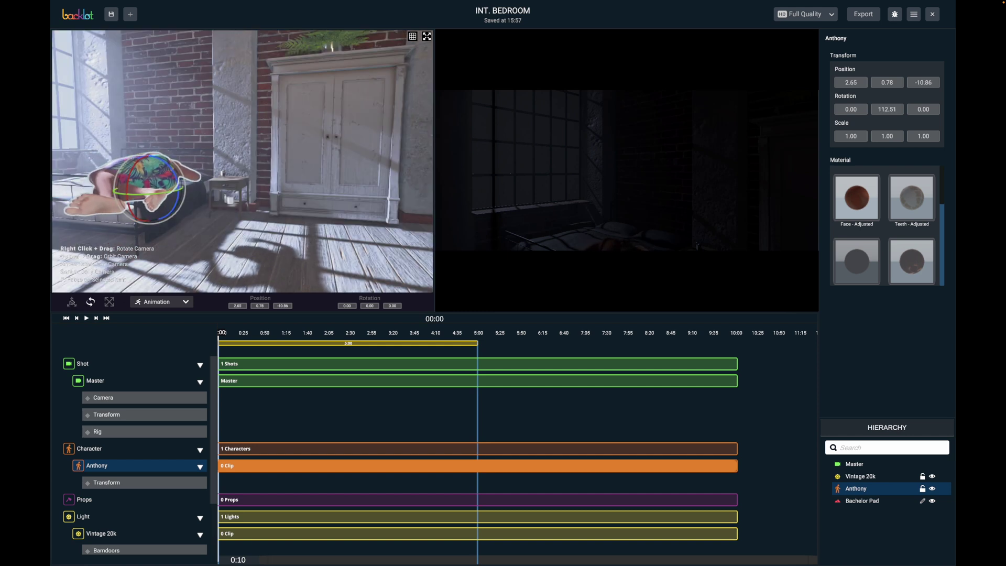
pyautogui.press('w')
pyautogui.moveTo(129, 187); pyautogui.dragTo(119, 164)
pyautogui.moveTo(125, 156); pyautogui.dragTo(122, 179)
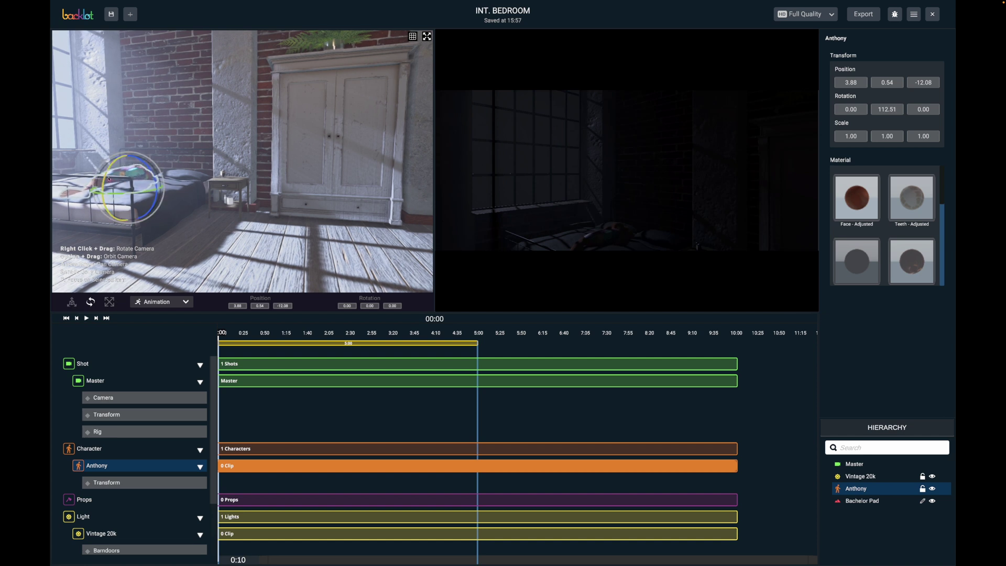
# - Tilt the sleeping man to about -5.40, 111.91, 12.56 and nudge him slightly along the bed
pyautogui.moveTo(104, 176); pyautogui.dragTo(103, 178)
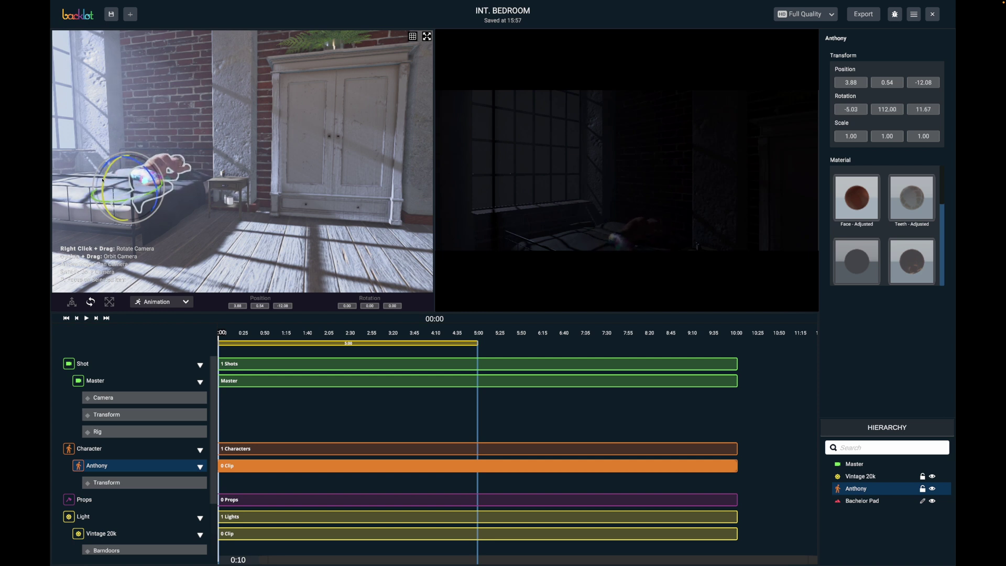
pyautogui.press('w')
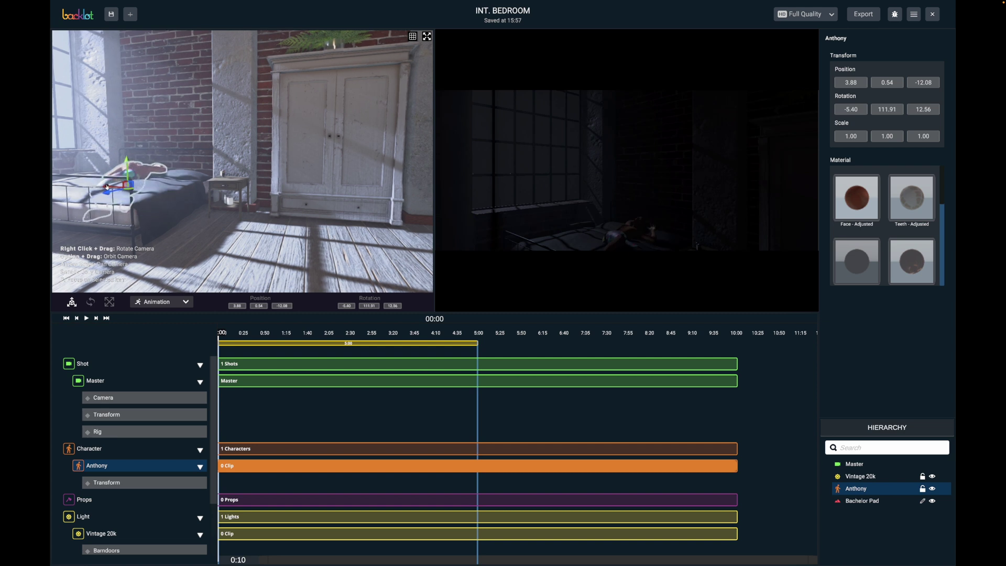
pyautogui.moveTo(97, 185); pyautogui.dragTo(91, 186)
pyautogui.click(240, 234)
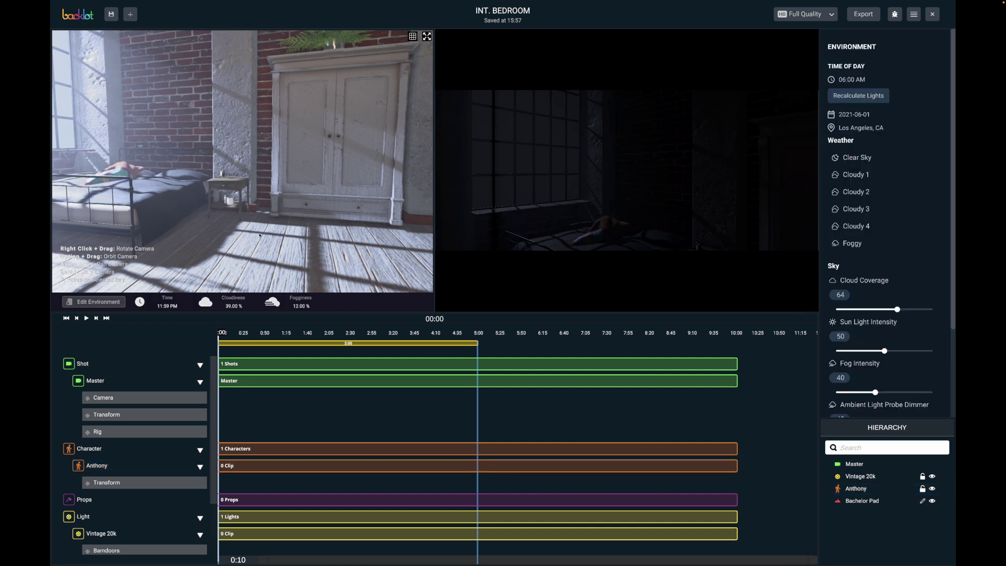
# - Switch the Master camera from its tripod to a floating rig and raise it to a Y position of about 0.64
pyautogui.moveTo(587, 252)
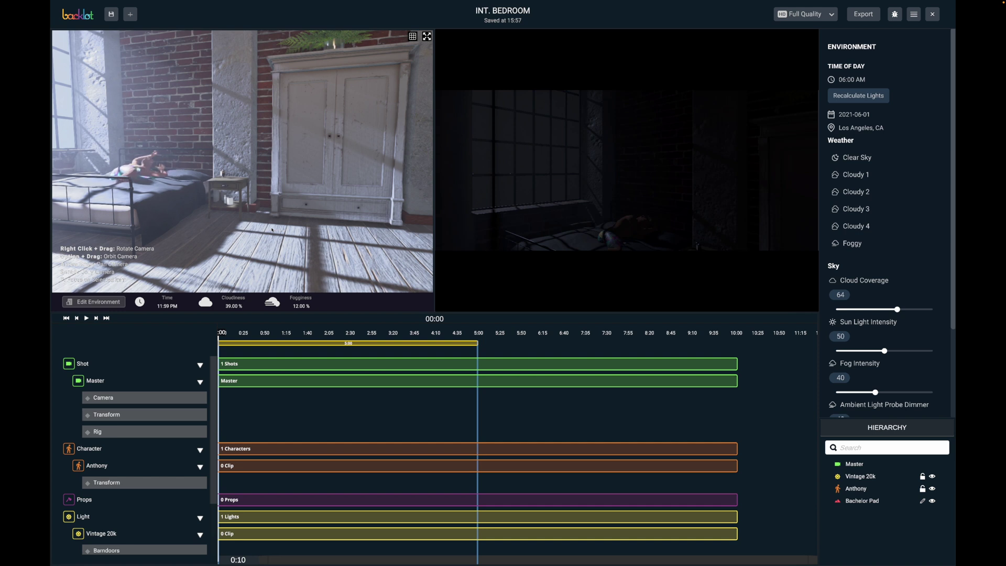
pyautogui.moveTo(476, 241)
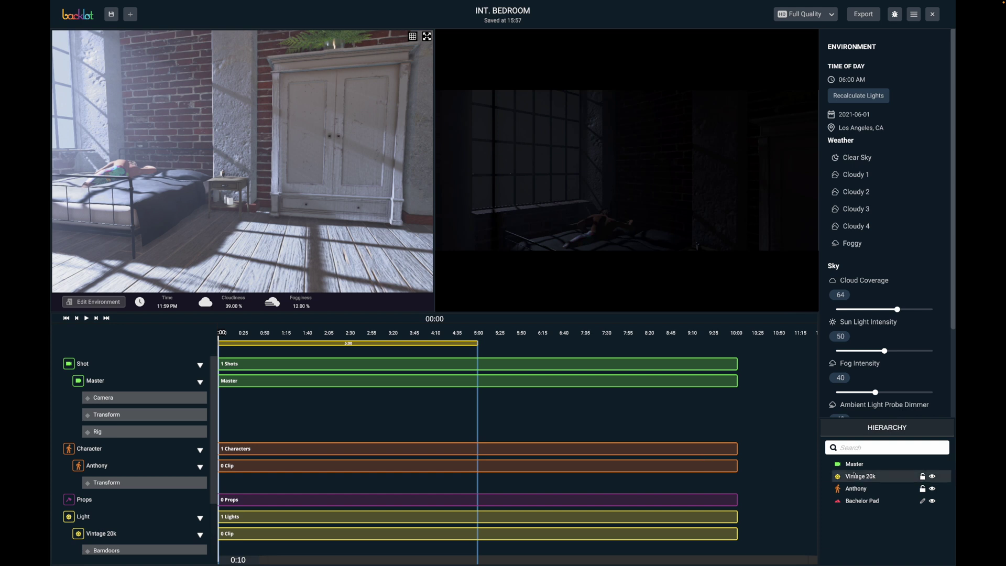
pyautogui.click(849, 464)
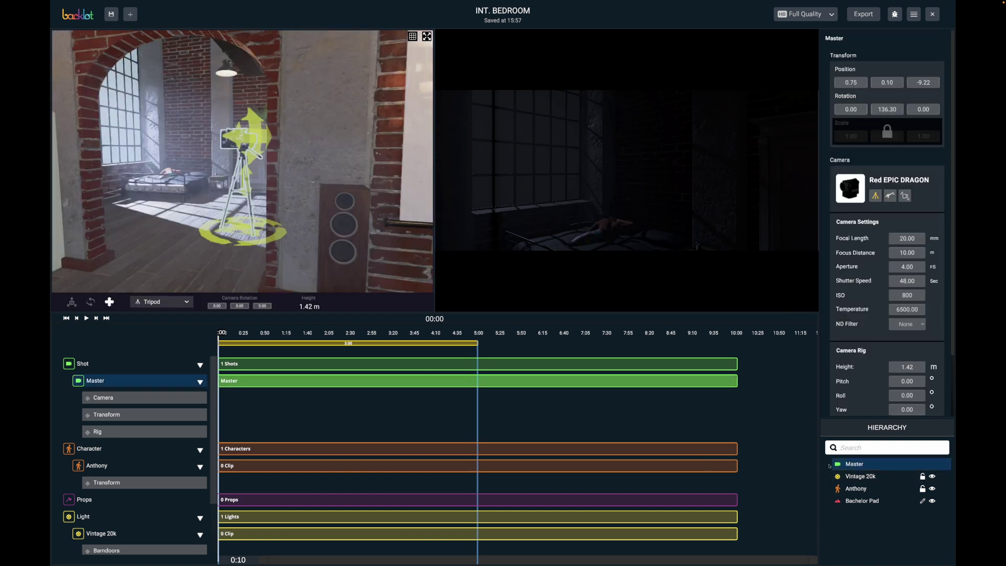
pyautogui.moveTo(286, 204)
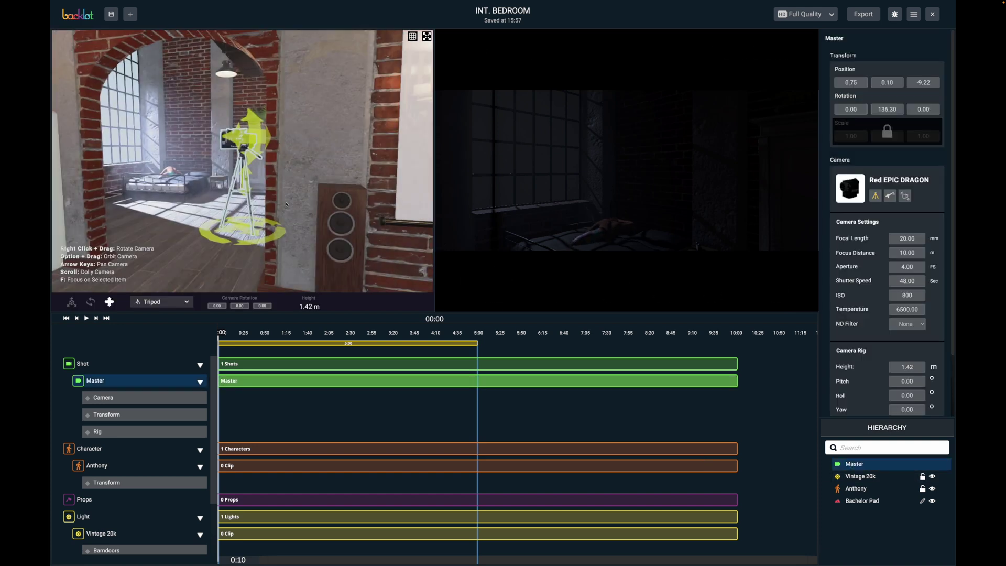
pyautogui.click(874, 196)
pyautogui.moveTo(319, 234)
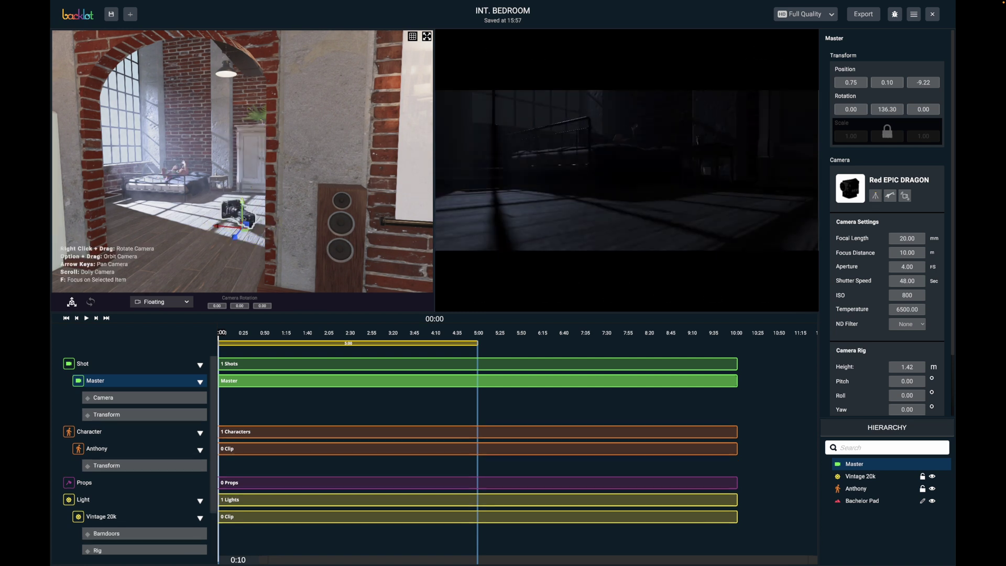
pyautogui.moveTo(242, 201); pyautogui.dragTo(242, 171)
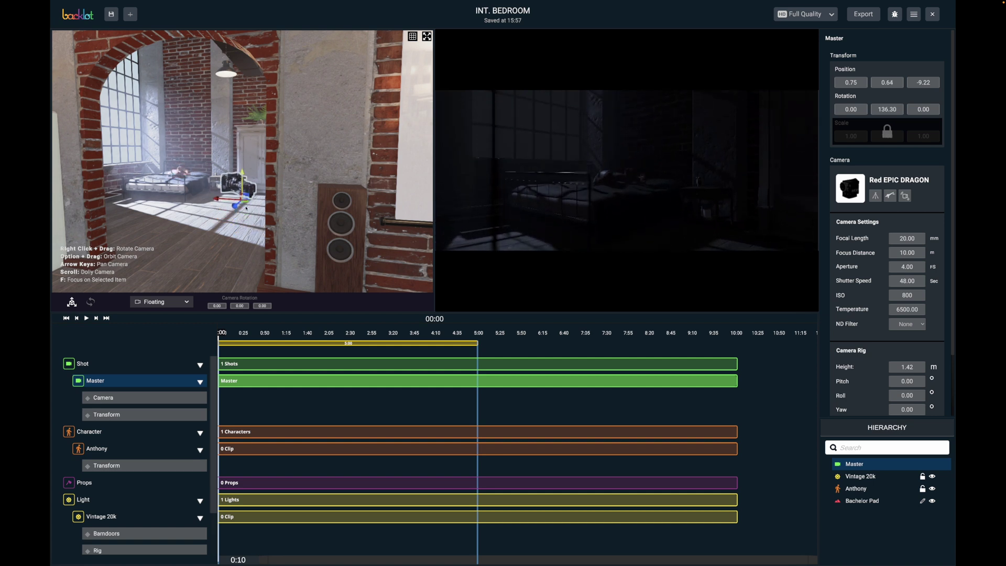
# - Pull the Master camera back to a Z position of about -7.37 and turn it to about 138.29° on Y
pyautogui.moveTo(244, 201); pyautogui.dragTo(199, 310)
pyautogui.click(91, 303)
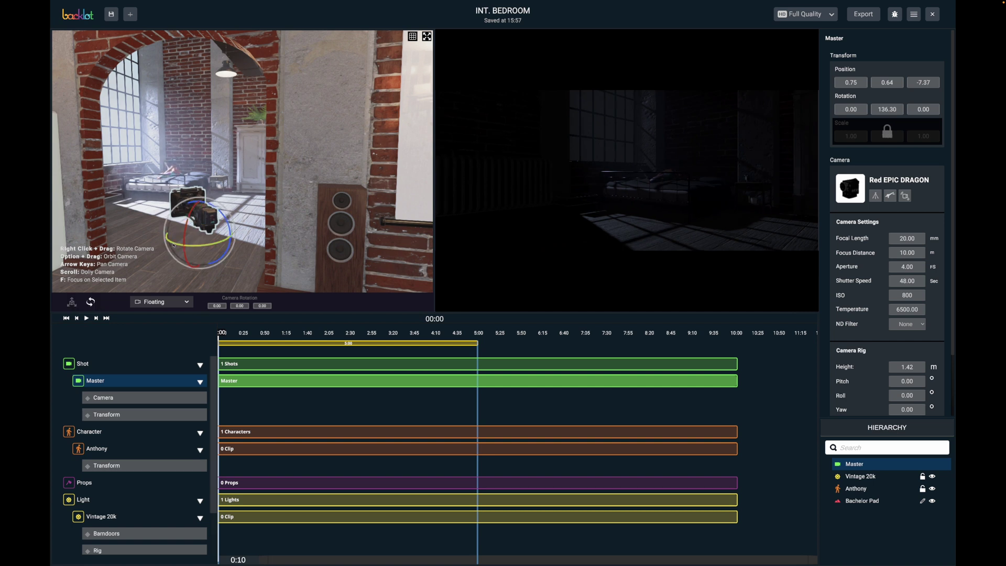
pyautogui.moveTo(173, 244); pyautogui.dragTo(177, 240)
pyautogui.click(123, 185)
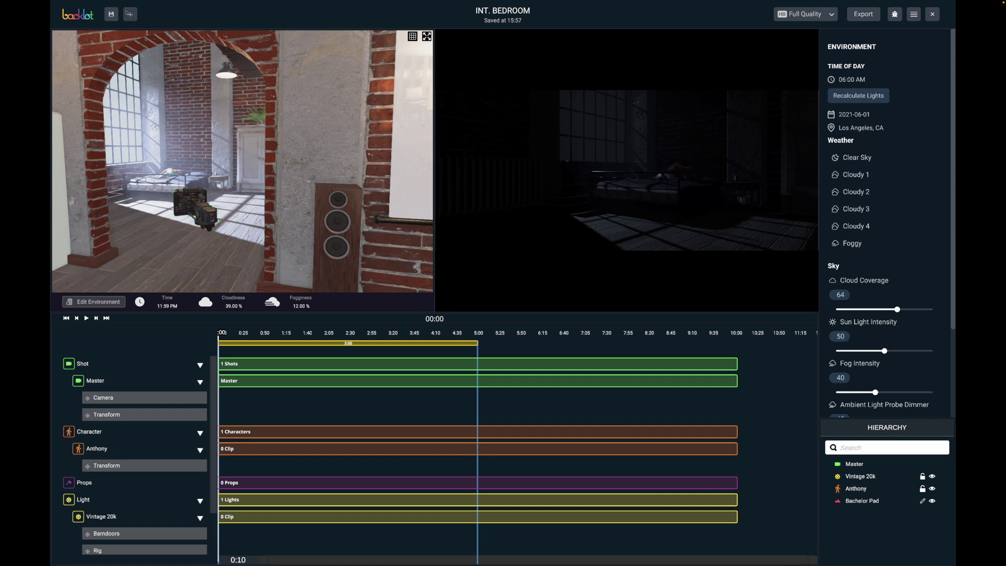
# - Add Cheap Soft Light 1 from the film lights library and place it near the Master camera at about 0.71, 0.10, -7.50
pyautogui.click(129, 14)
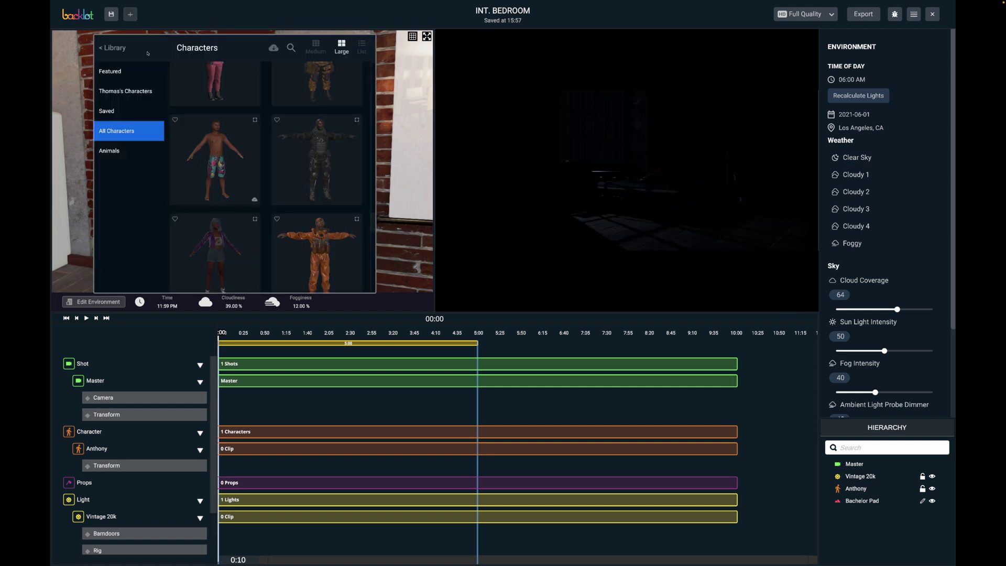
pyautogui.click(113, 48)
pyautogui.click(204, 147)
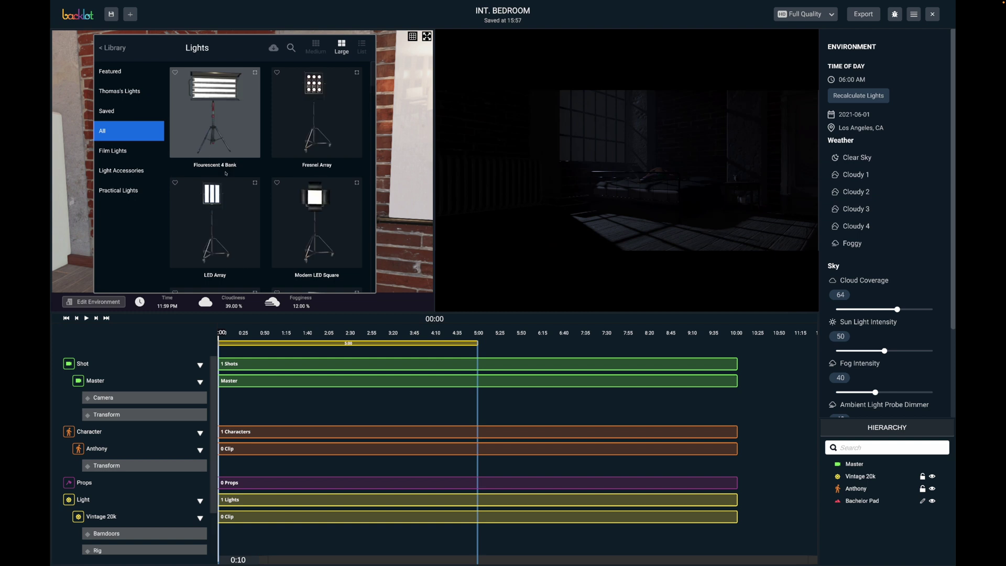
pyautogui.click(112, 150)
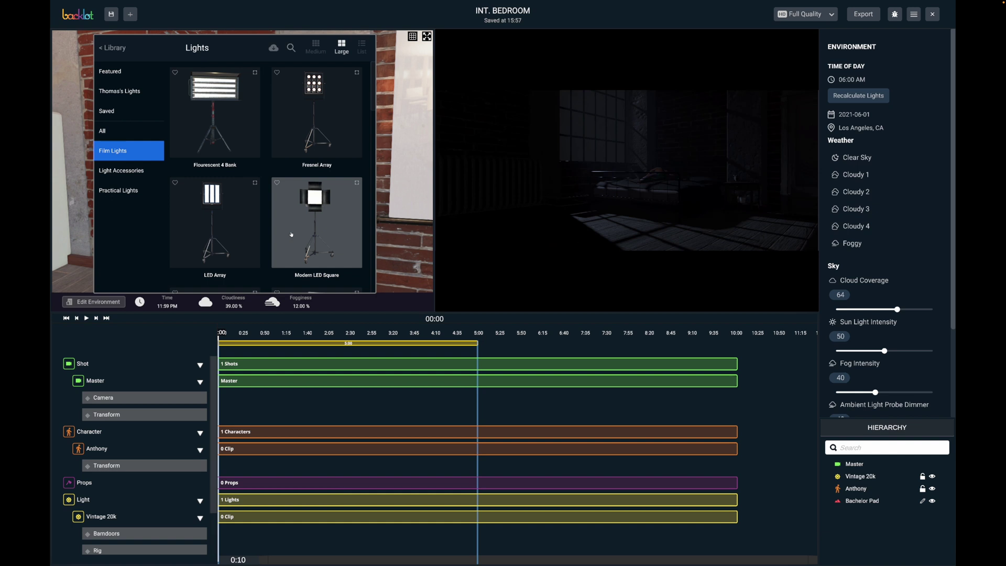
pyautogui.scroll(-3, 291, 234)
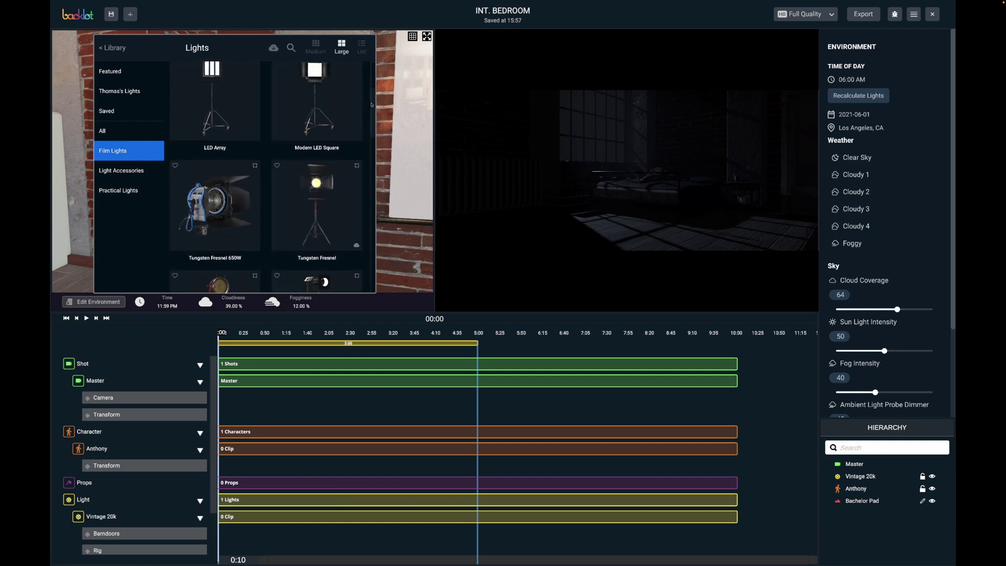
pyautogui.scroll(-5, 368, 141)
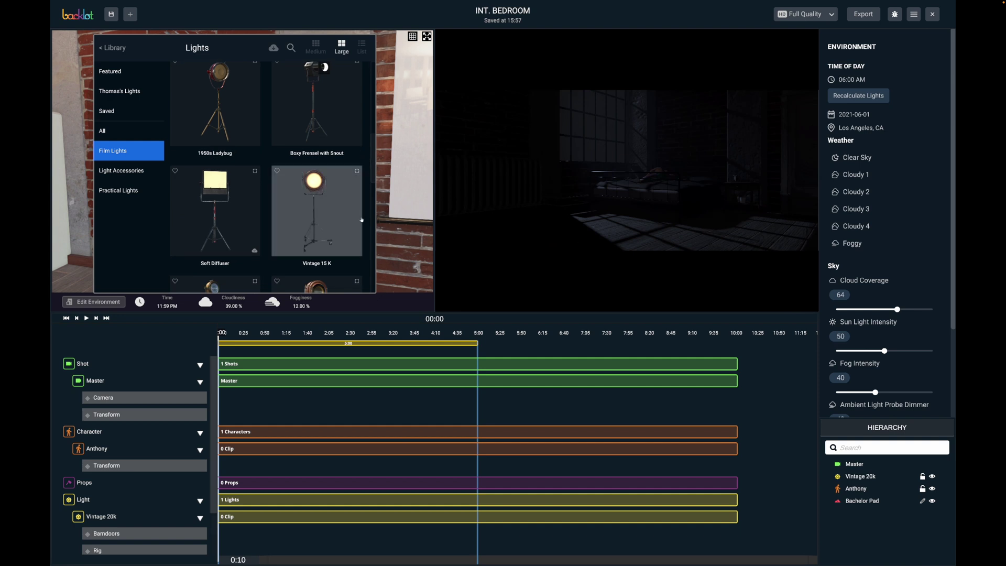
pyautogui.scroll(-5, 368, 165)
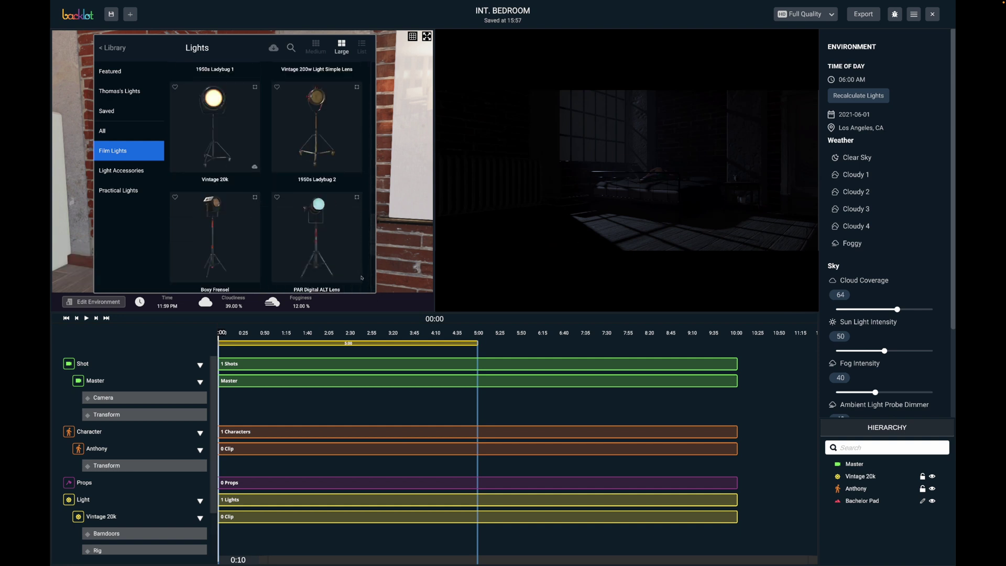
pyautogui.scroll(-4, 373, 253)
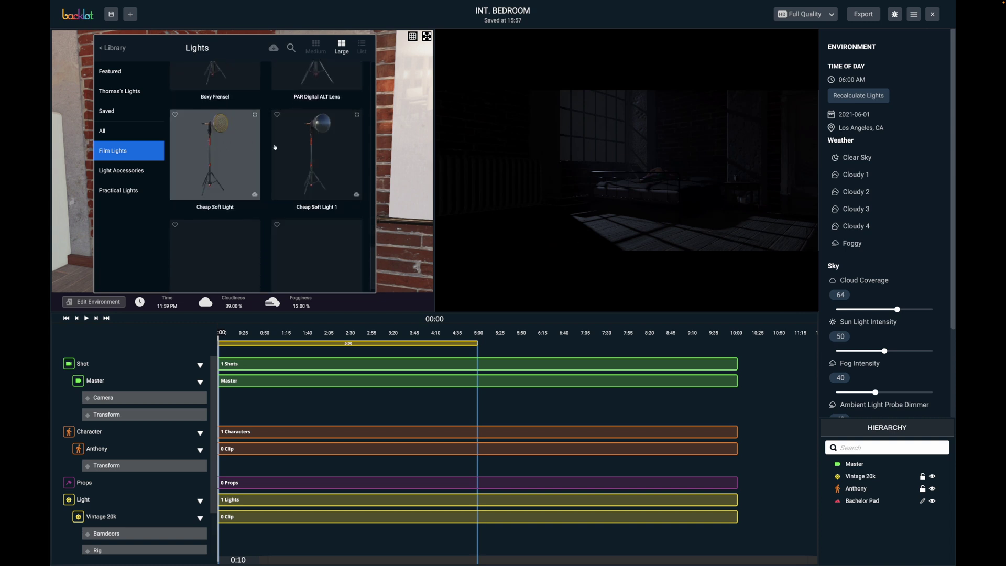
pyautogui.click(315, 157)
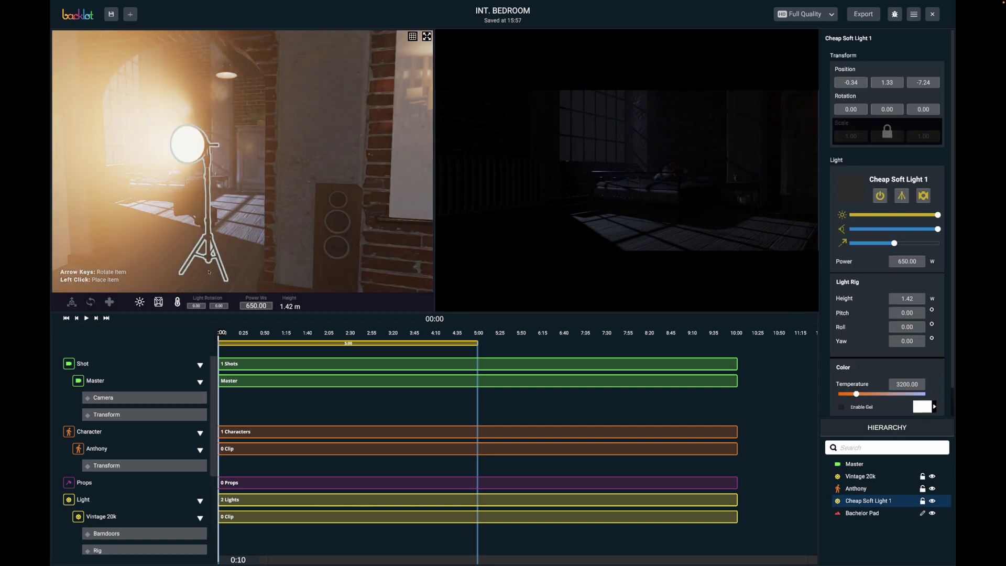
pyautogui.click(240, 253)
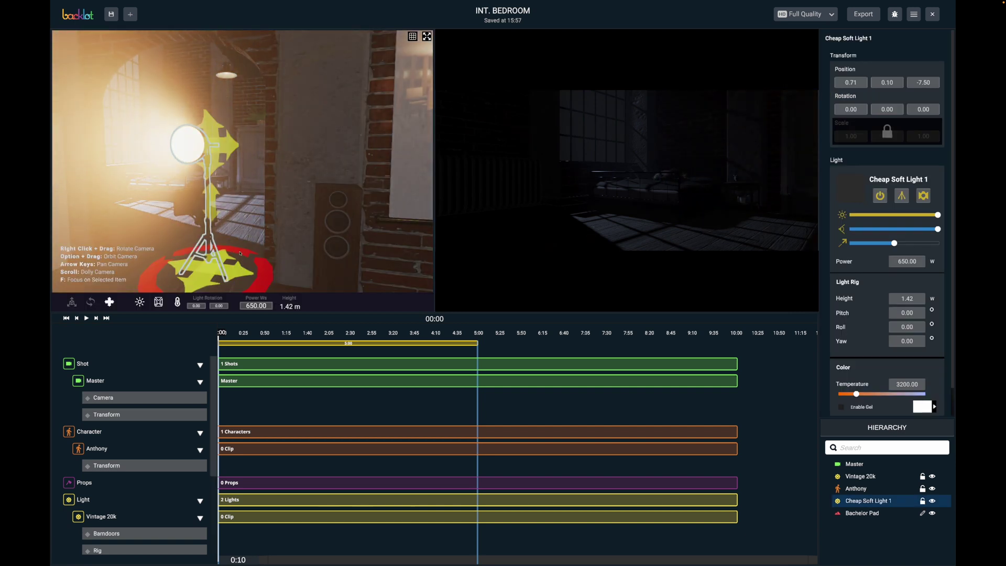
# - Turn the soft light to about 184.40° on Y and move it toward the window side of the bedroom, at about 4.39, 0.10, -7.86
pyautogui.moveTo(240, 253); pyautogui.dragTo(303, 282)
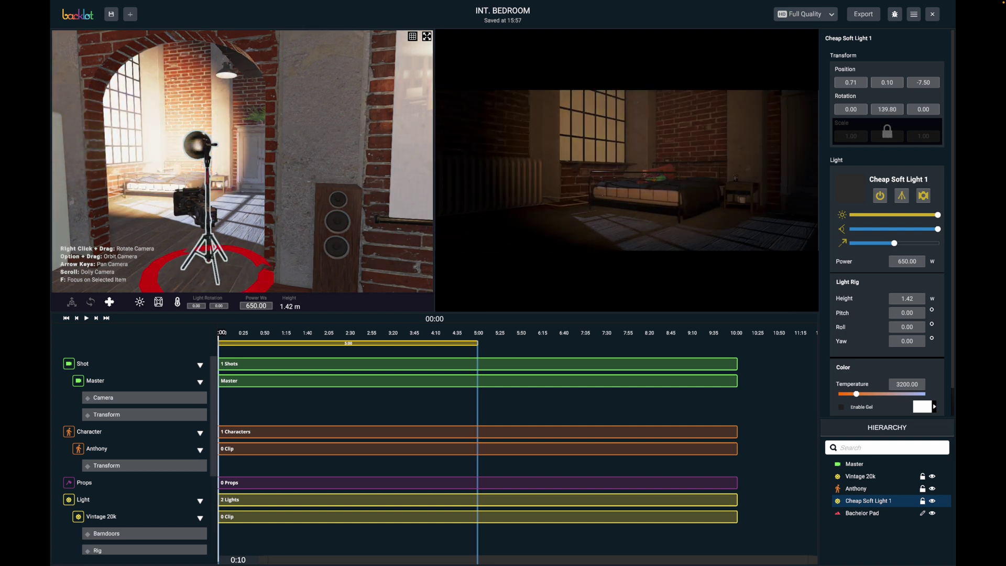
pyautogui.moveTo(191, 264); pyautogui.dragTo(143, 202)
pyautogui.scroll(-5, 144, 202)
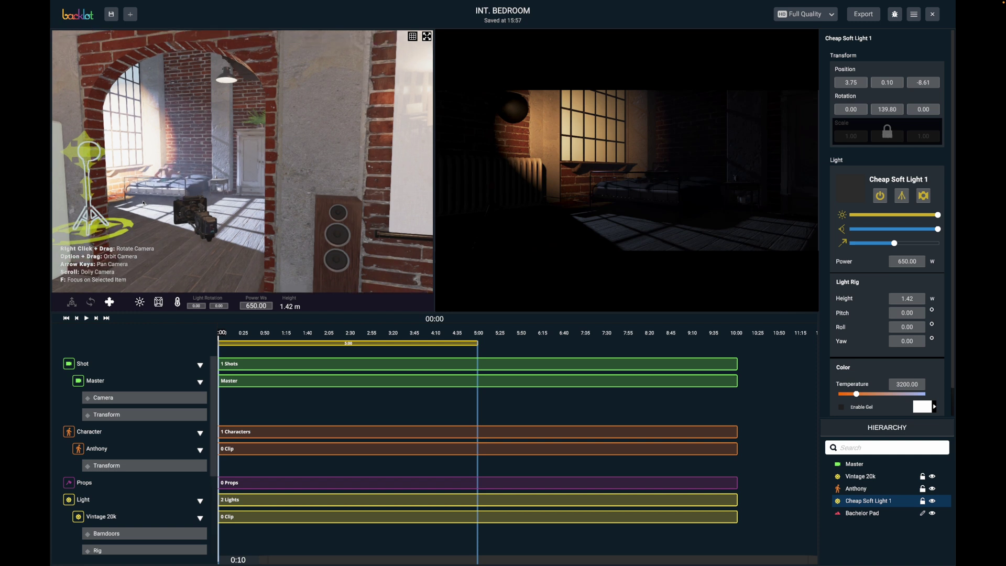
pyautogui.hotkey('shift', 'Up')
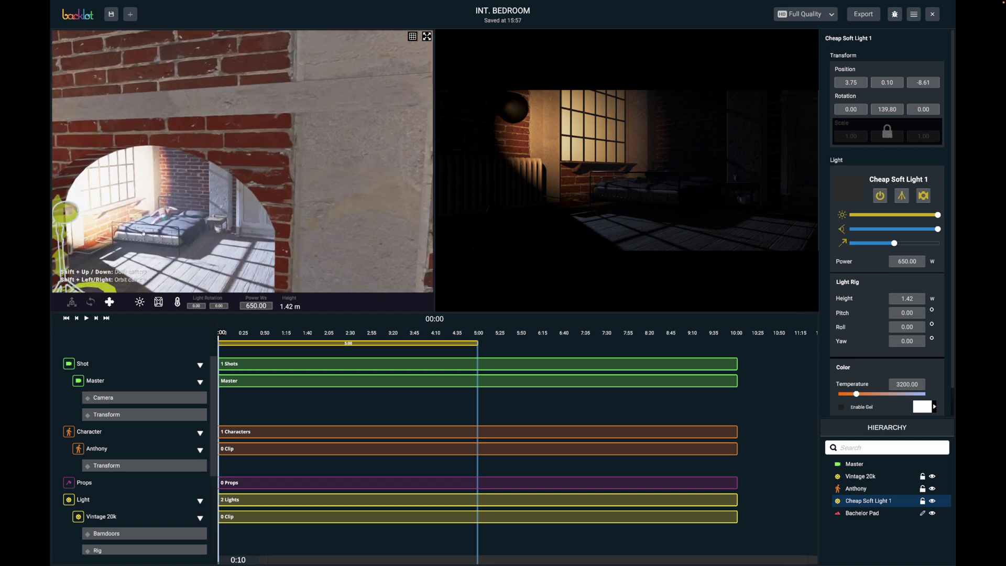
pyautogui.scroll(-5, 144, 230)
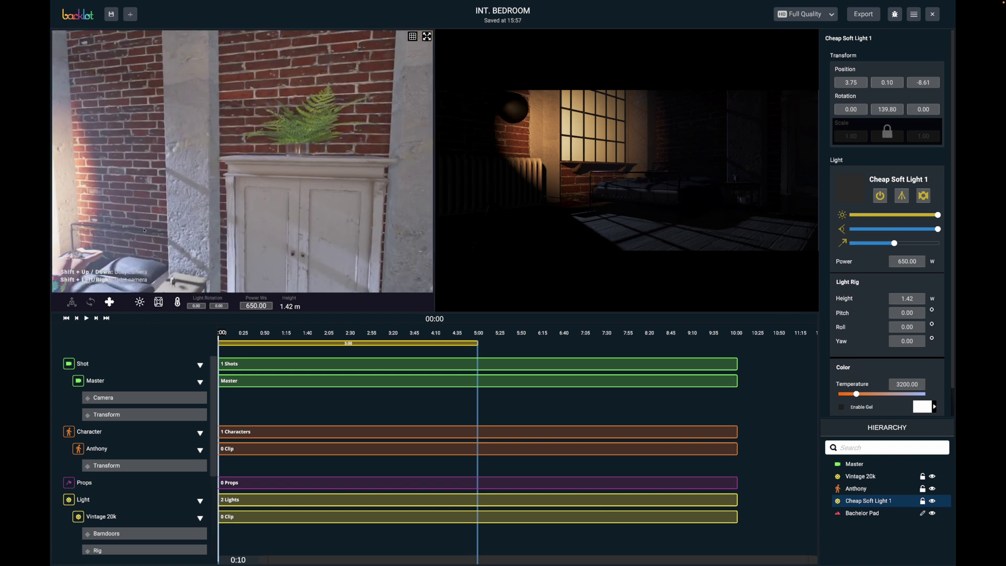
pyautogui.press('f')
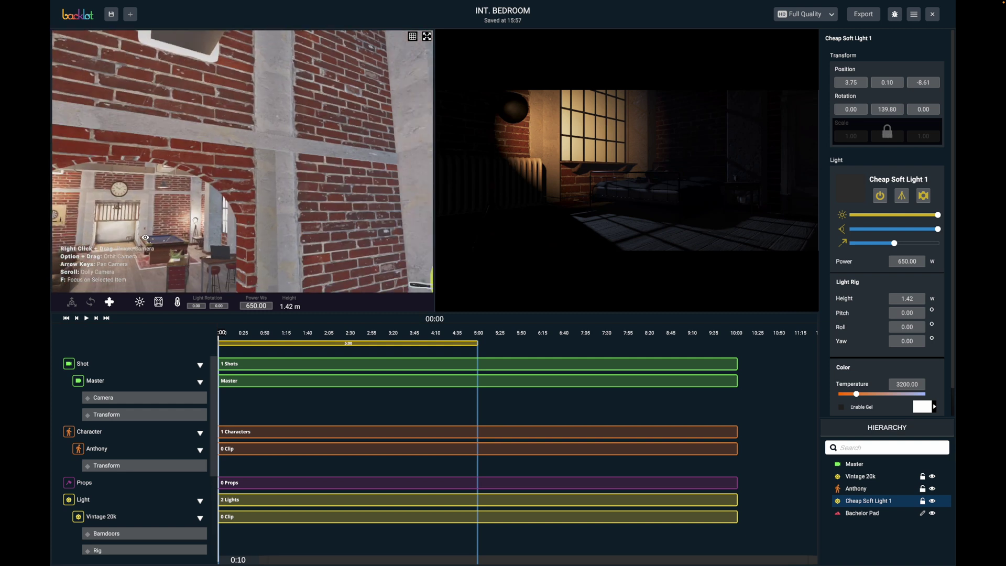
pyautogui.moveTo(149, 244)
pyautogui.keyDown('alt'); pyautogui.mouseDown()
pyautogui.moveTo(207, 217)
pyautogui.moveTo(105, 194)
pyautogui.moveTo(161, 195)
pyautogui.moveTo(153, 219)
pyautogui.moveTo(135, 229)
pyautogui.mouseUp(); pyautogui.keyUp('alt')
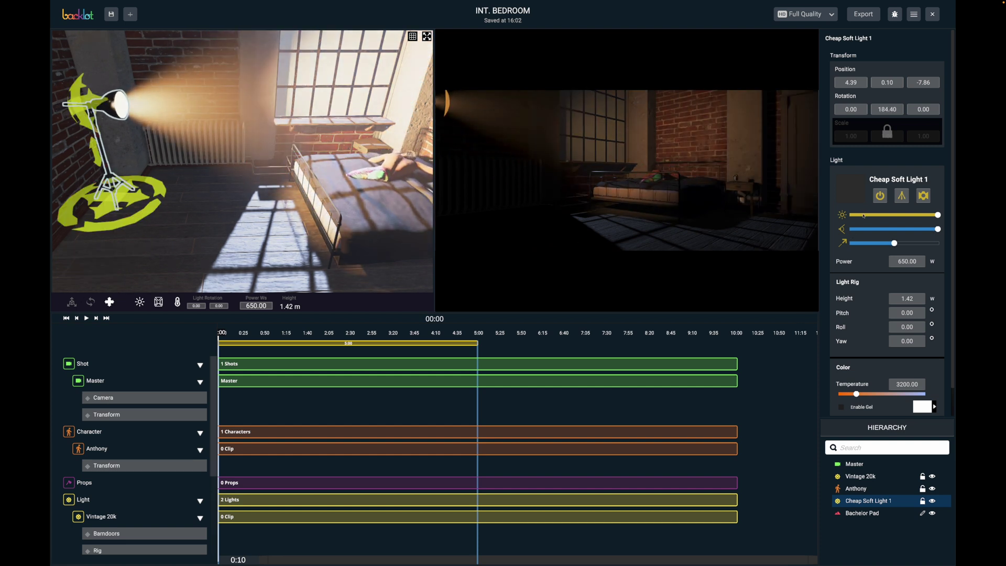
# - Dim the soft light to a small fraction of its intensity and cool its color temperature to about 11809
pyautogui.click(862, 214)
pyautogui.moveTo(863, 214); pyautogui.dragTo(872, 226)
pyautogui.moveTo(857, 394); pyautogui.dragTo(917, 394)
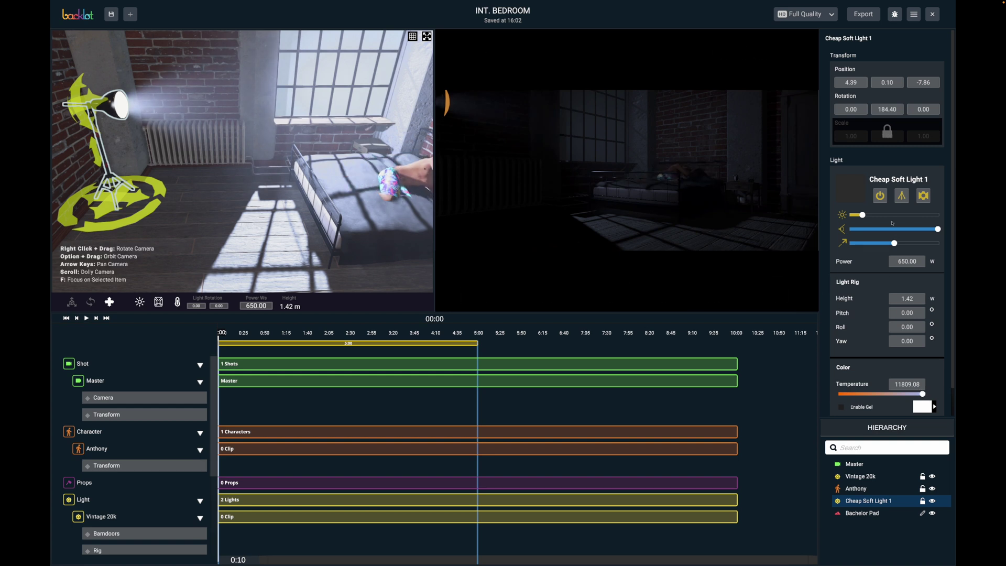
# - Take the soft light off its stand, raise it to a Y position of about 2.32 and pitch it to about 33°
pyautogui.click(901, 196)
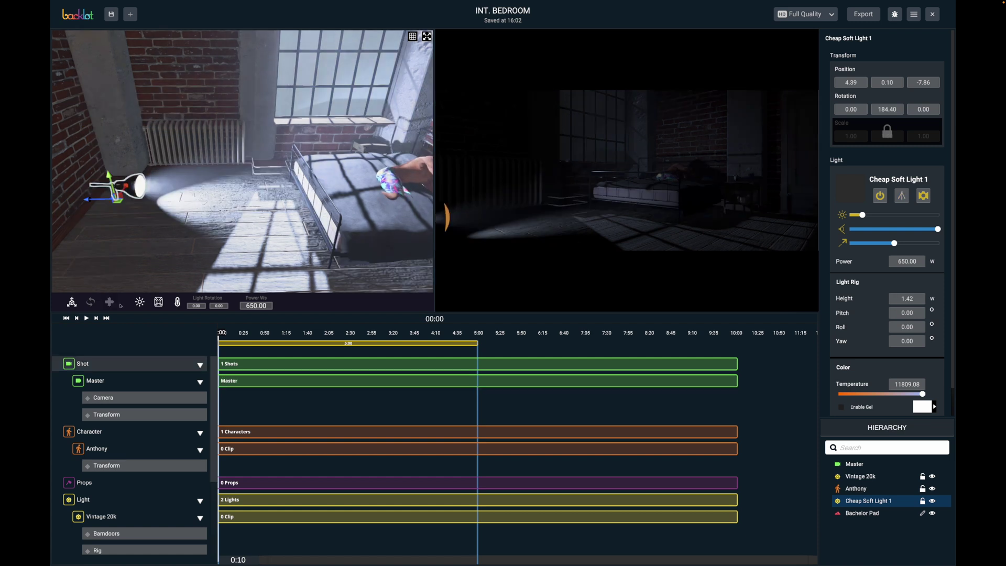
pyautogui.moveTo(108, 176); pyautogui.dragTo(109, 47)
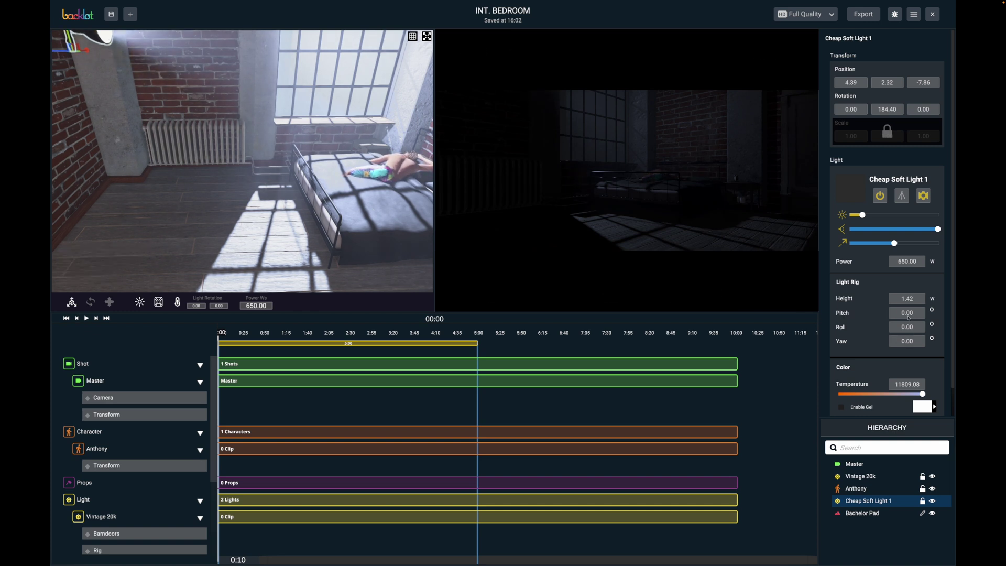
pyautogui.write('30')
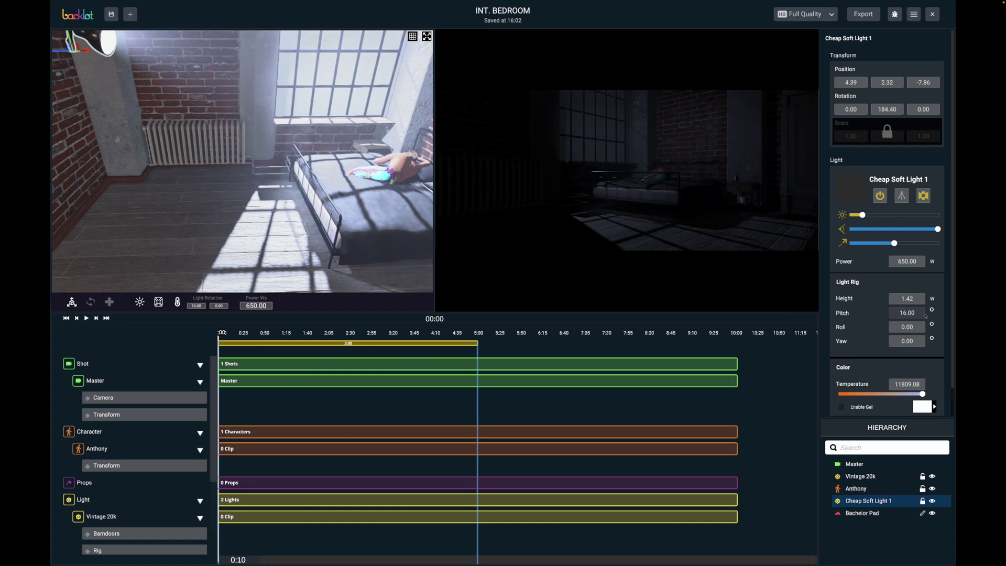
pyautogui.press('Return')
pyautogui.moveTo(914, 314); pyautogui.dragTo(920, 315)
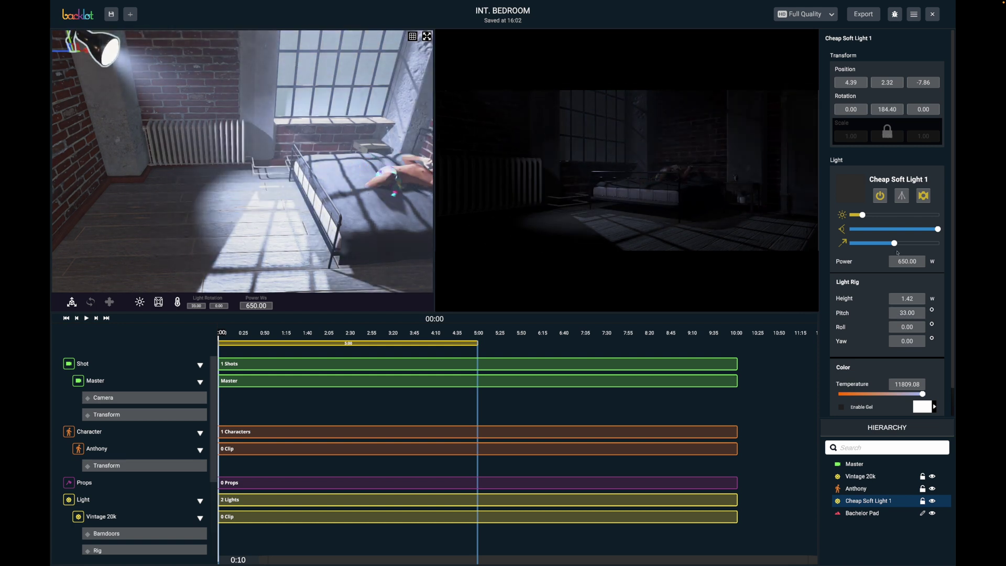
# - Narrow the soft light's beam to about 36.4 and adjust its pitch to 28°
pyautogui.moveTo(922, 230); pyautogui.dragTo(884, 229)
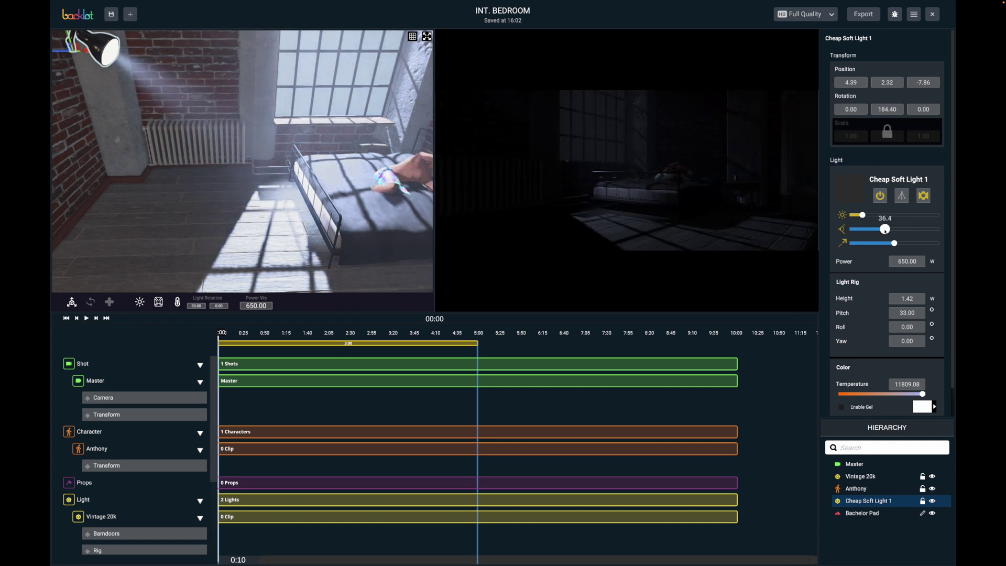
pyautogui.click(899, 313)
pyautogui.write('56')
pyautogui.press('Return')
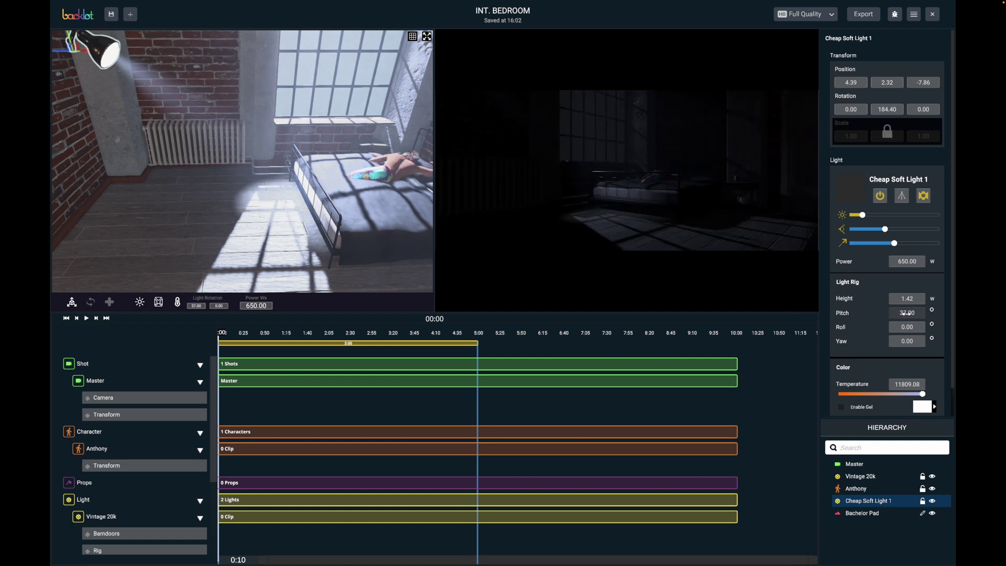
pyautogui.moveTo(904, 314); pyautogui.dragTo(901, 314)
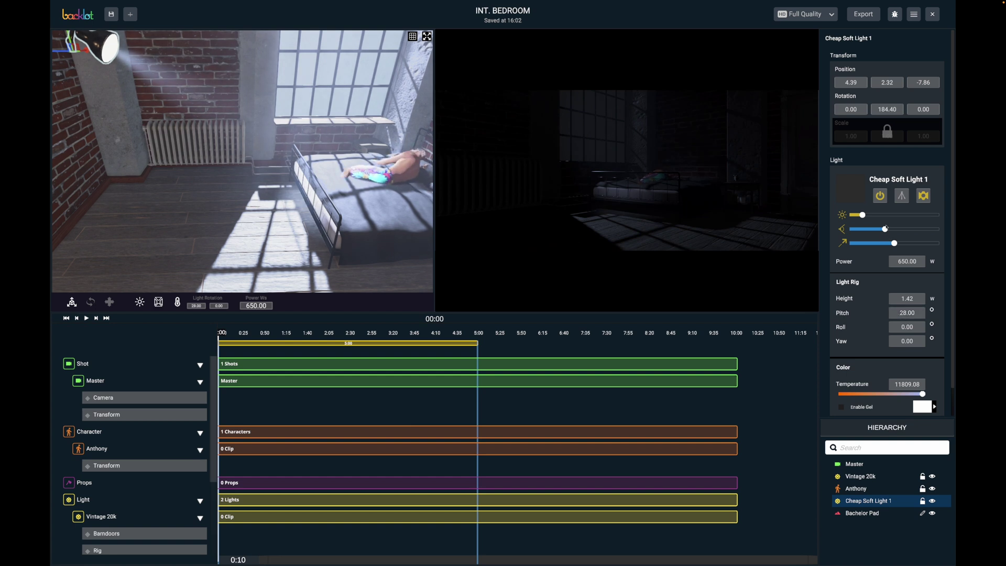
# - Tighten the soft light's beam further, set its power to 200 W and shift it to a Z position of about -8.02
pyautogui.moveTo(875, 231); pyautogui.dragTo(870, 229)
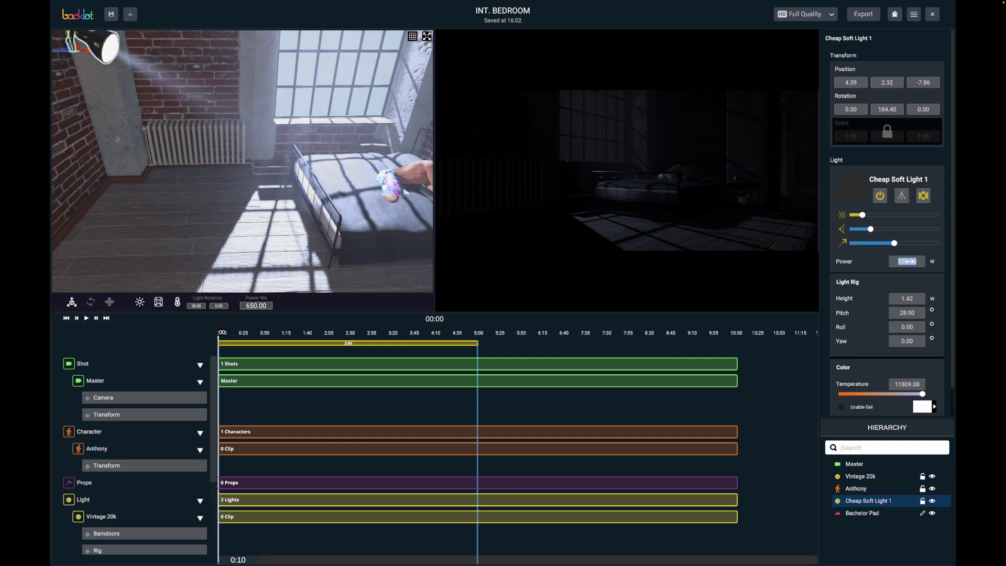
pyautogui.write('200')
pyautogui.press('Return')
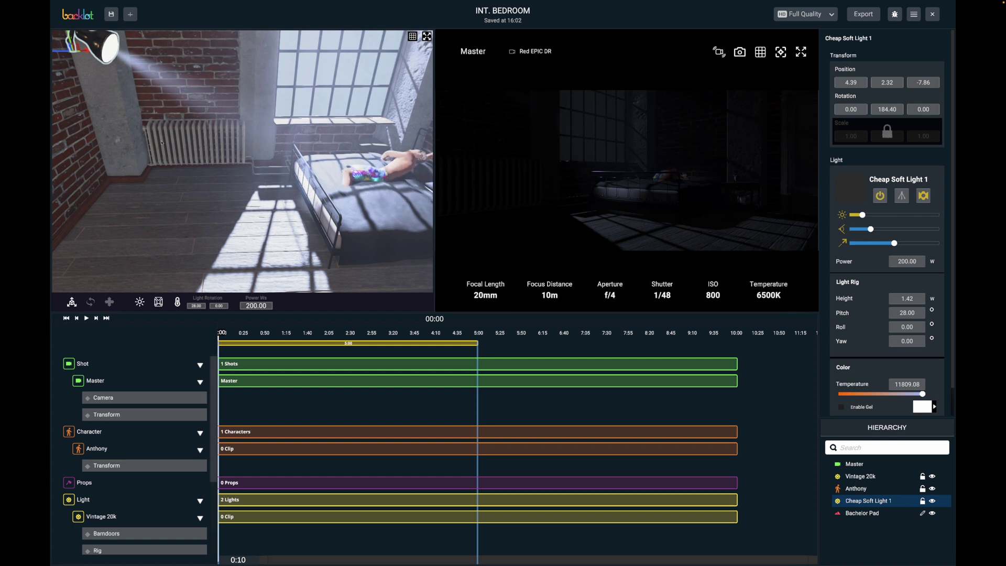
pyautogui.moveTo(79, 53); pyautogui.dragTo(94, 53)
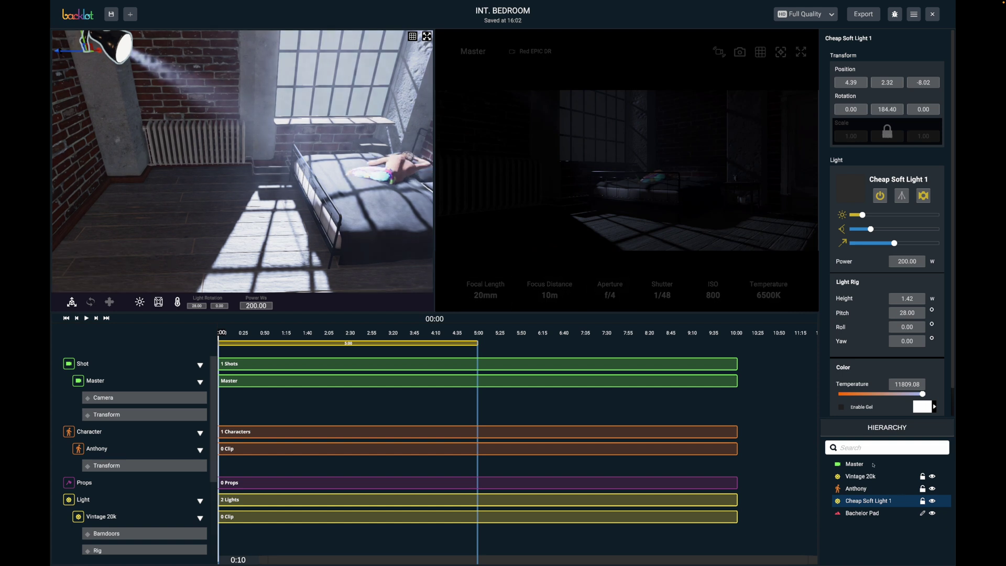
# - Select the Master camera and shorten the timeline's playback range to end at about 3:20
pyautogui.click(855, 464)
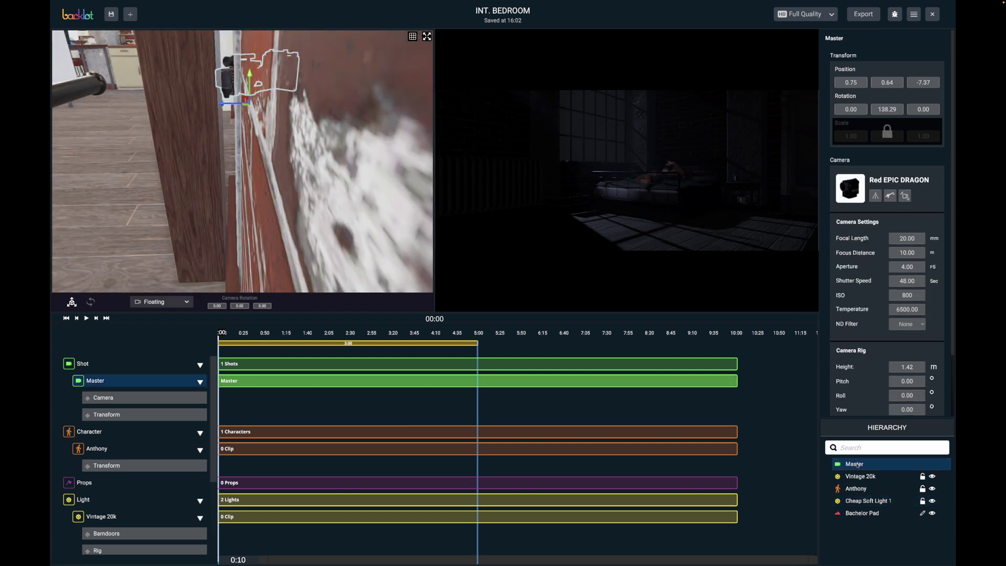
pyautogui.moveTo(407, 225); pyautogui.dragTo(389, 151, button='right')
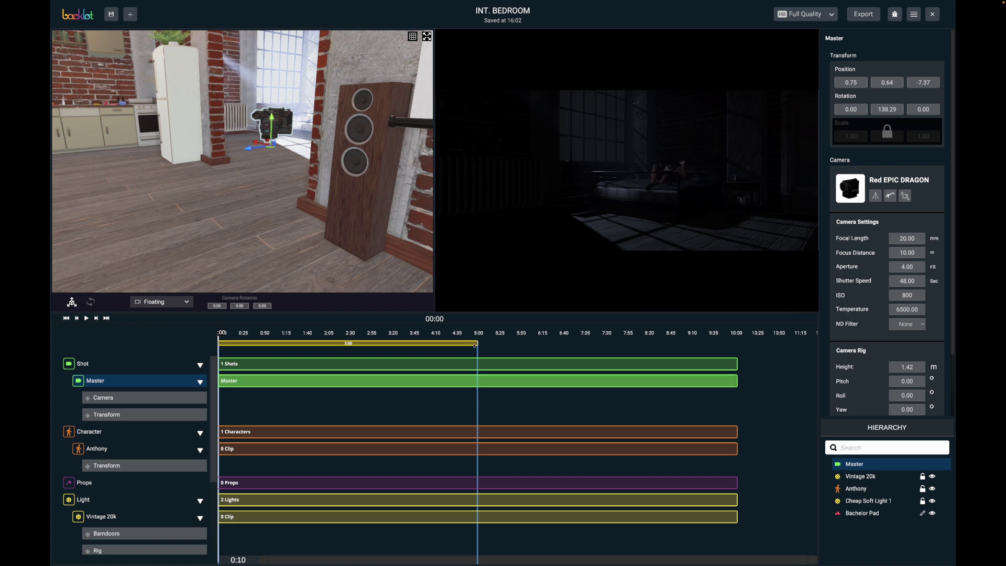
pyautogui.moveTo(477, 343)
pyautogui.mouseDown()
pyautogui.moveTo(371, 343)
pyautogui.moveTo(394, 343)
pyautogui.mouseUp()
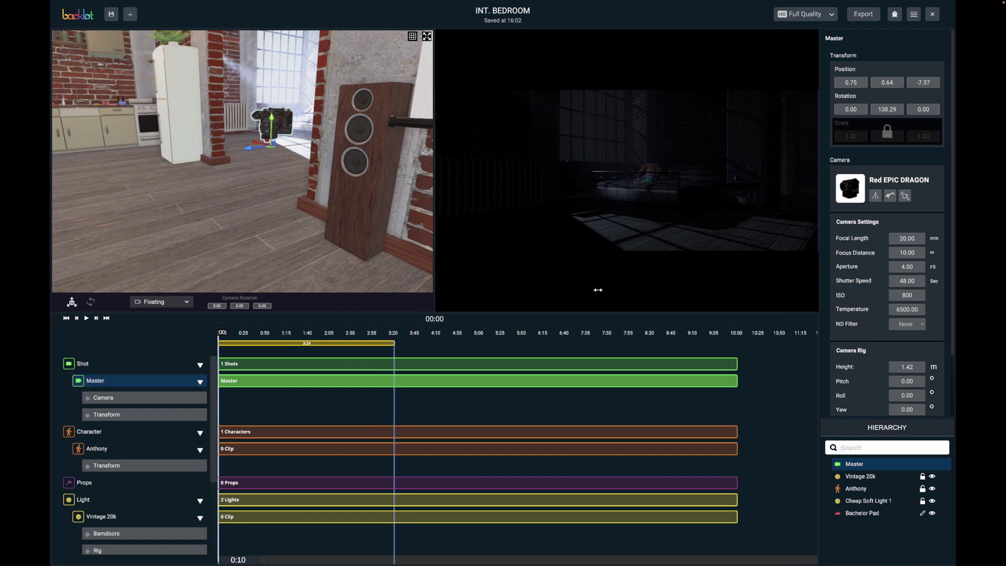
# - Set the Master camera's focus distance to about 11.50 m and its color temperature to 5600
pyautogui.moveTo(901, 252); pyautogui.dragTo(909, 252)
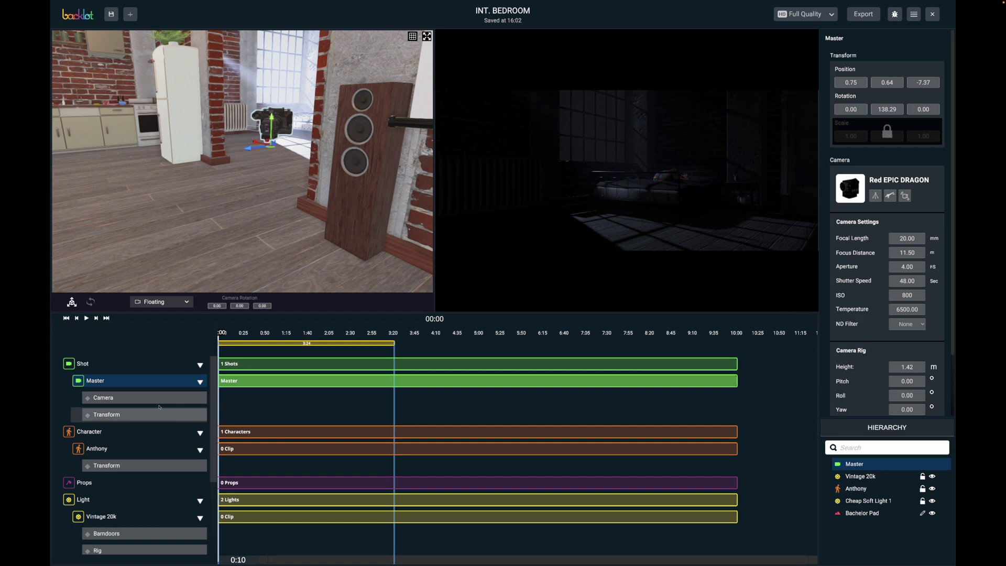
pyautogui.click(917, 308)
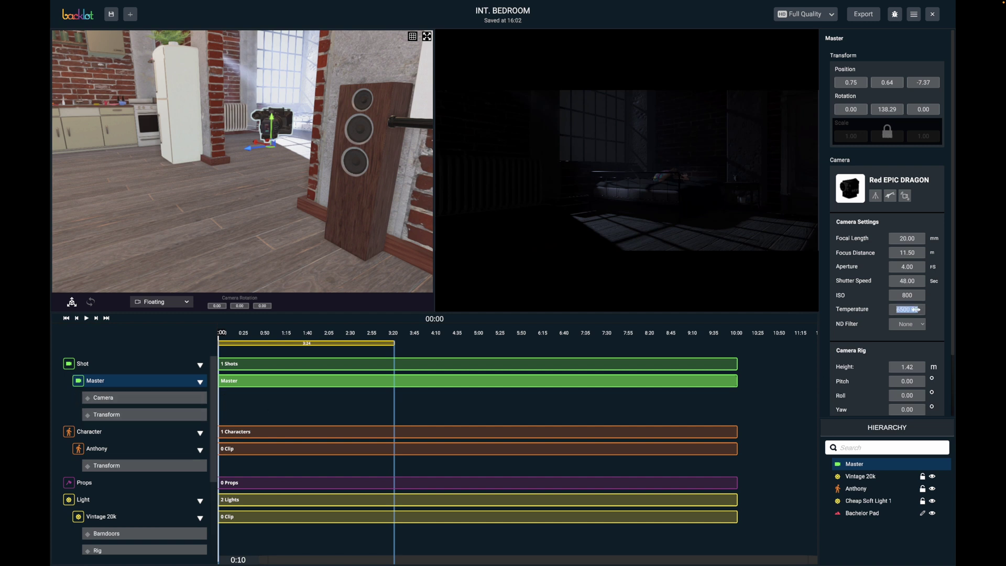
pyautogui.write('5600')
pyautogui.press('Return')
# - Expand the Master camera's transform properties and add a Position keyframe at 00:00
pyautogui.click(160, 415)
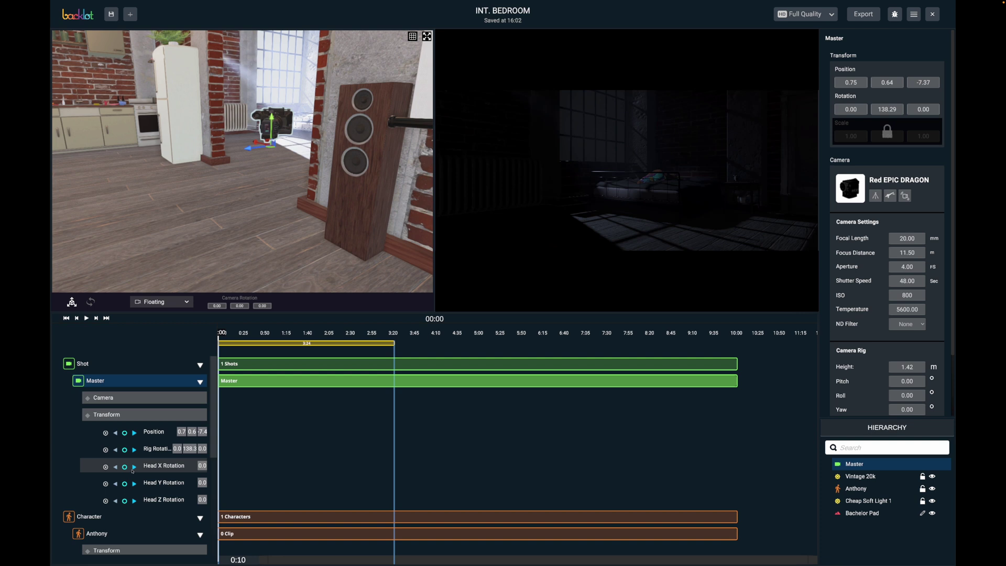
pyautogui.click(125, 432)
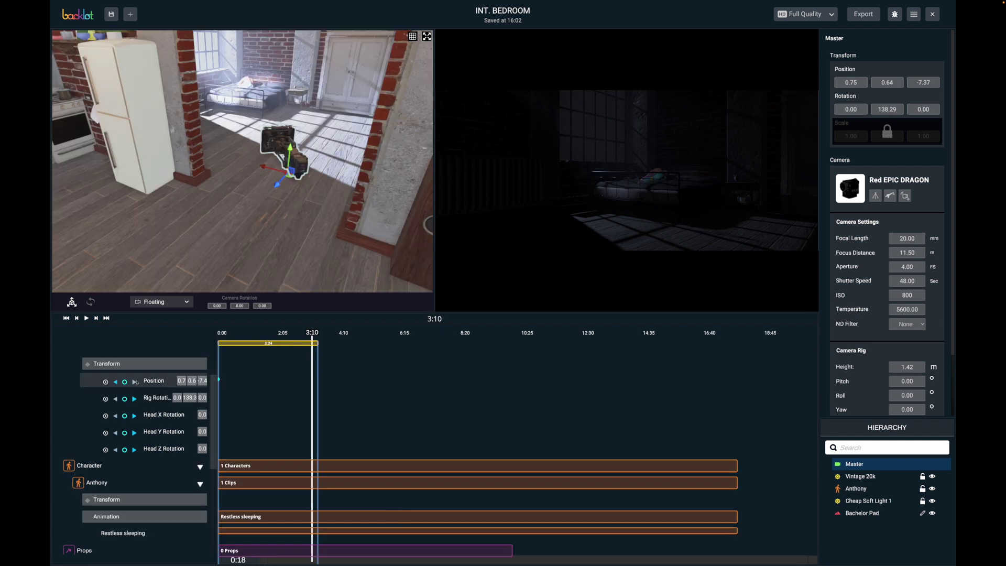
# - Add a Position keyframe at 3:10, move the Master camera towards the bed to about X 1.68, Z -9.01, and preview the move
pyautogui.click(125, 382)
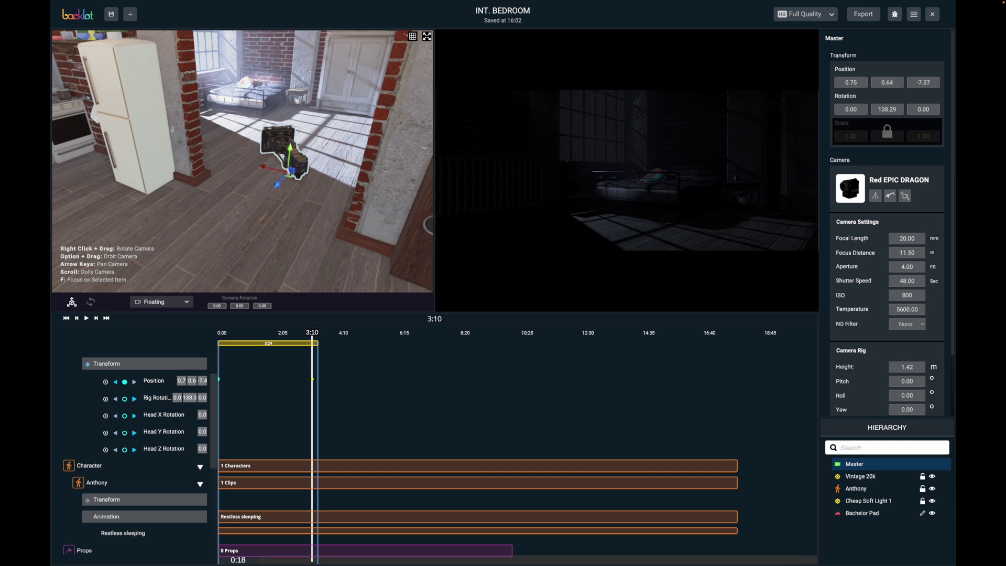
pyautogui.moveTo(290, 177); pyautogui.dragTo(276, 125)
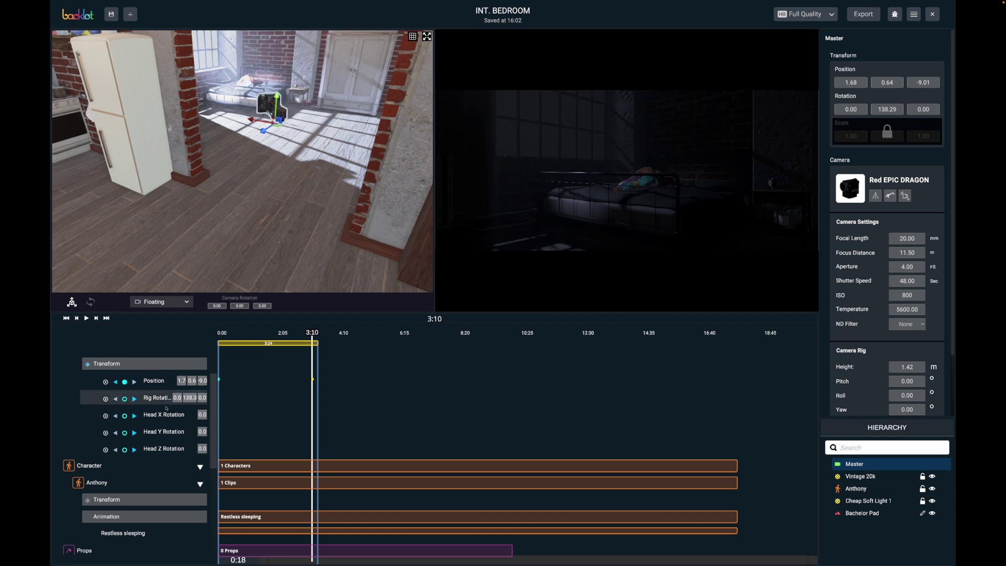
pyautogui.click(164, 365)
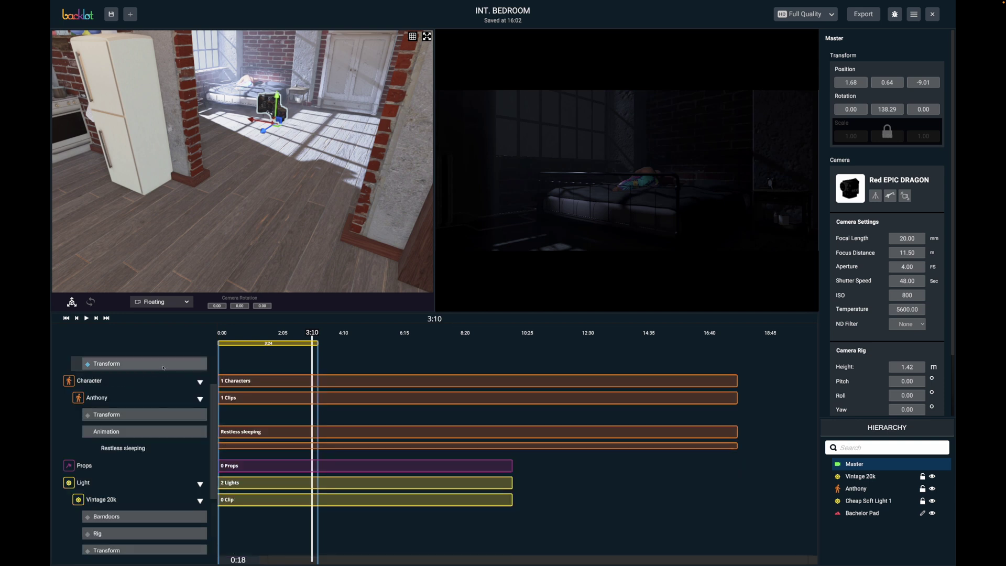
pyautogui.click(66, 318)
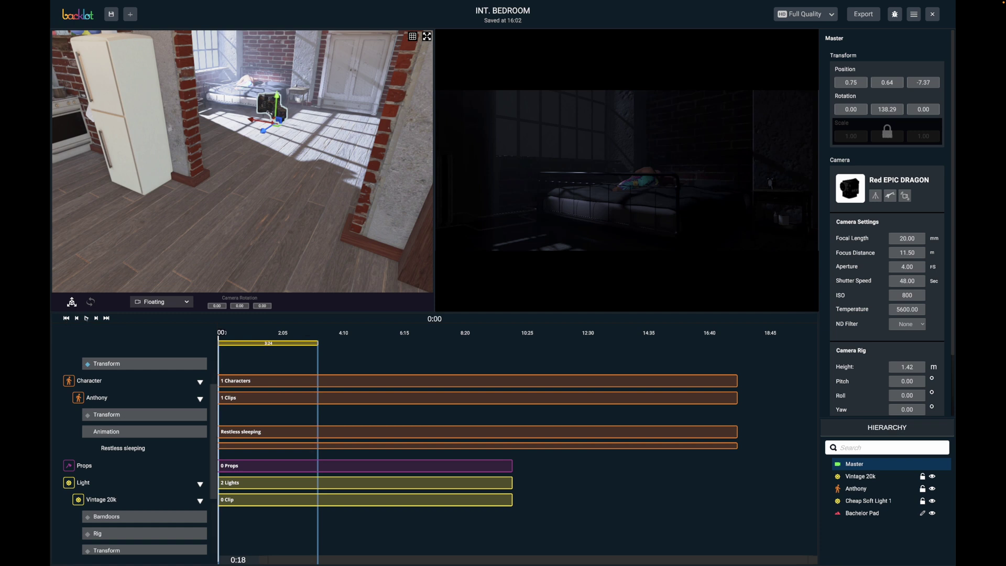
pyautogui.press('space')
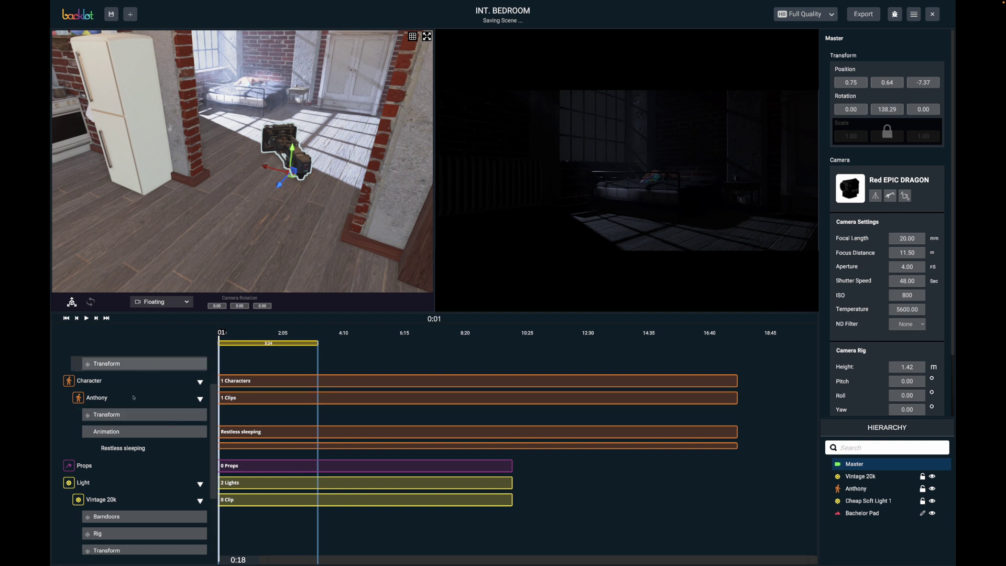
# - Extend the playback range to about 6:19 and shift the Master camera's second Position keyframe close to its end
pyautogui.scroll(3, 149, 374)
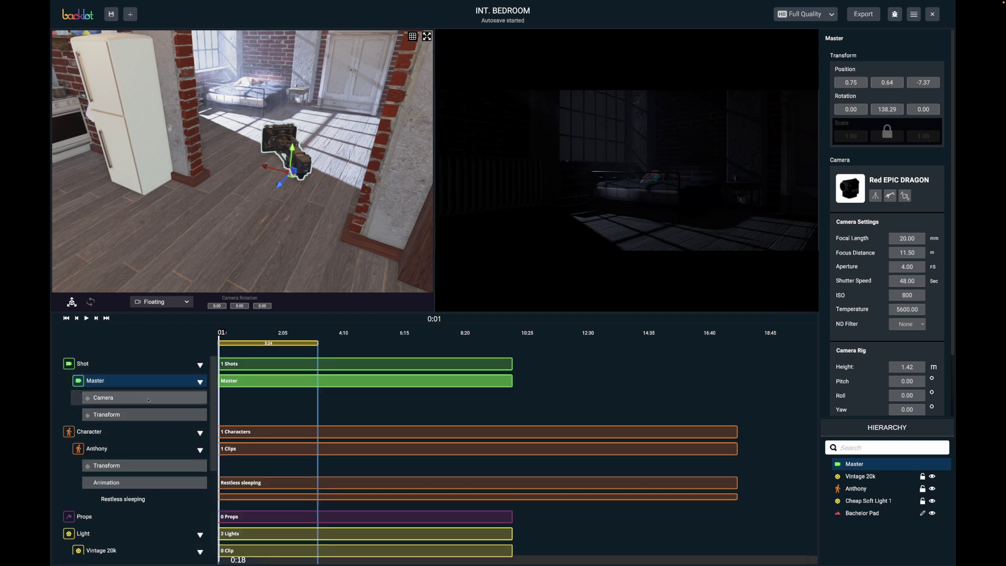
pyautogui.click(149, 414)
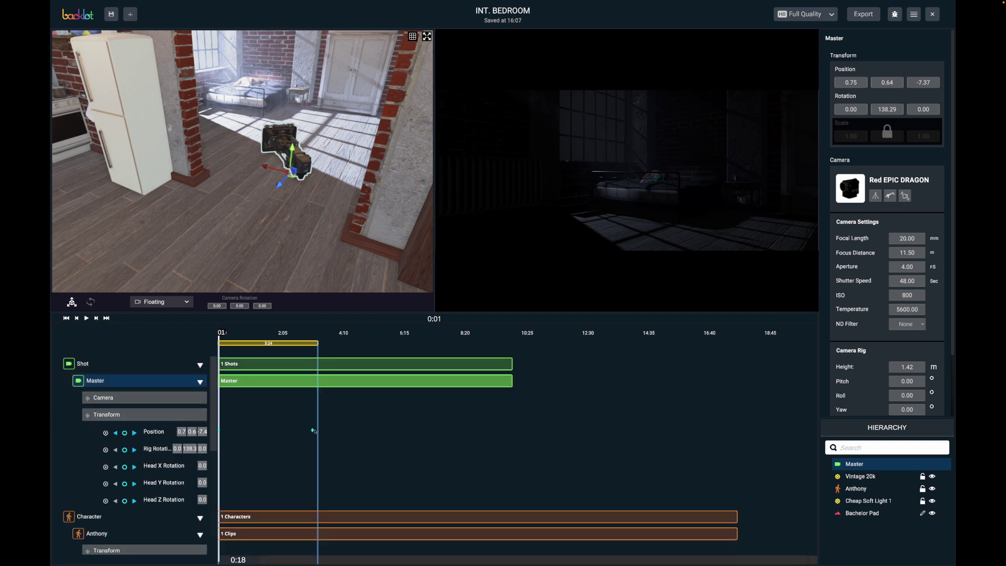
pyautogui.moveTo(318, 344); pyautogui.dragTo(406, 343)
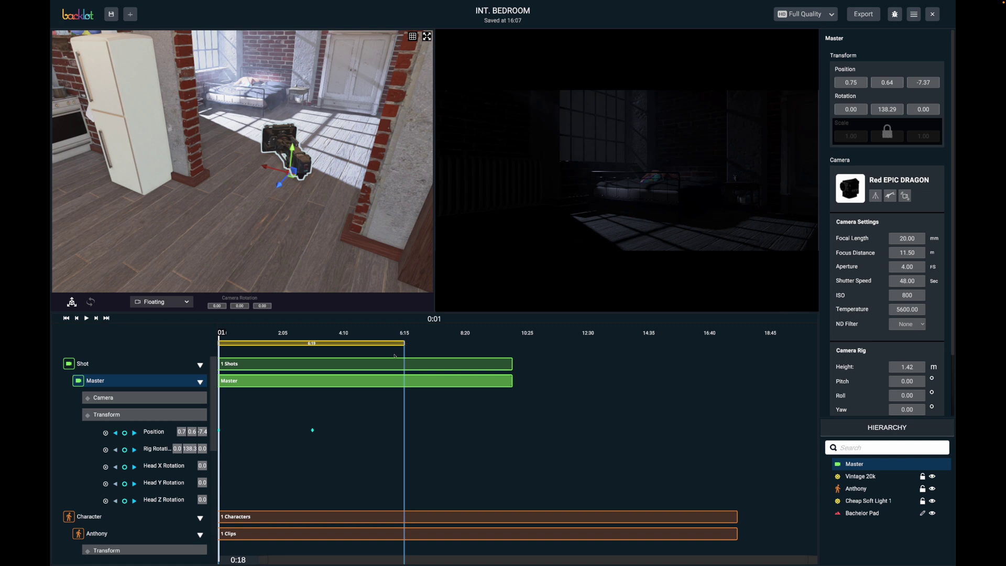
pyautogui.click(316, 436)
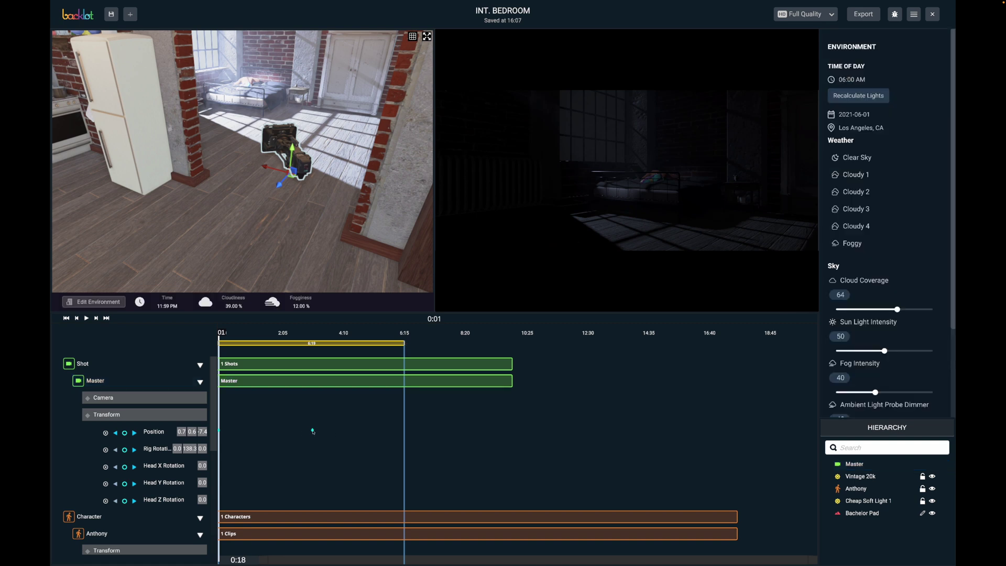
pyautogui.click(313, 431)
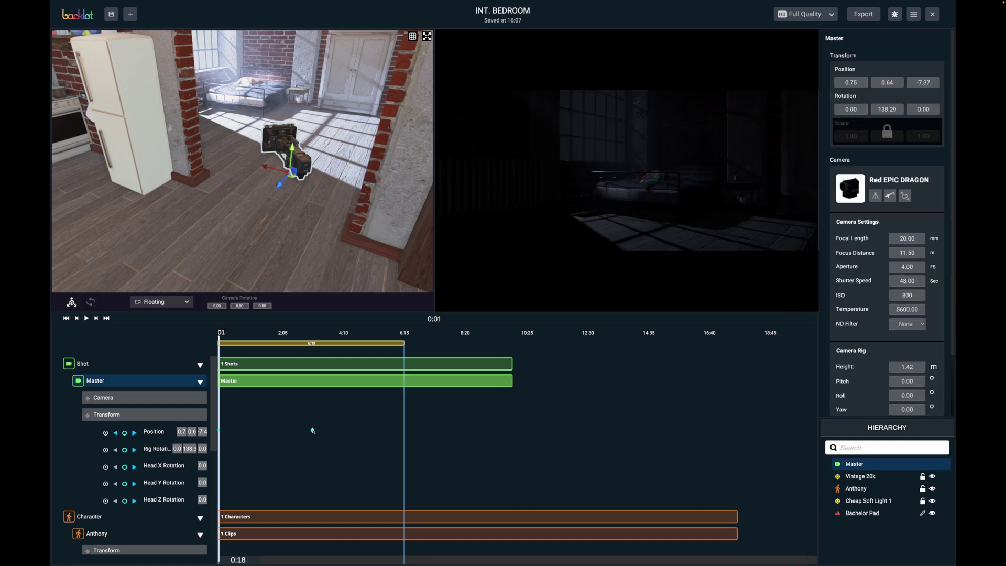
pyautogui.click(330, 431)
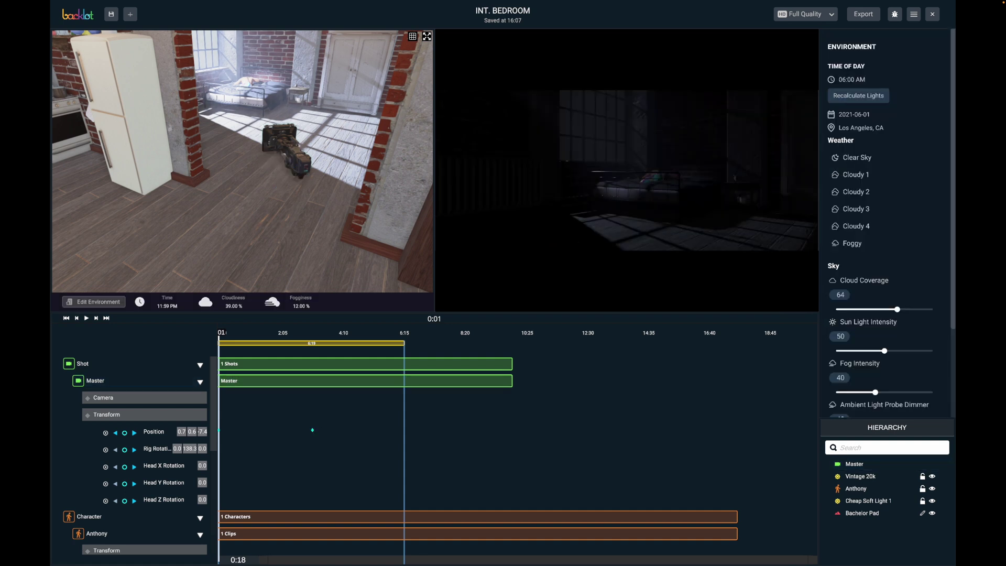
pyautogui.click(312, 431)
pyautogui.moveTo(338, 431); pyautogui.dragTo(402, 431)
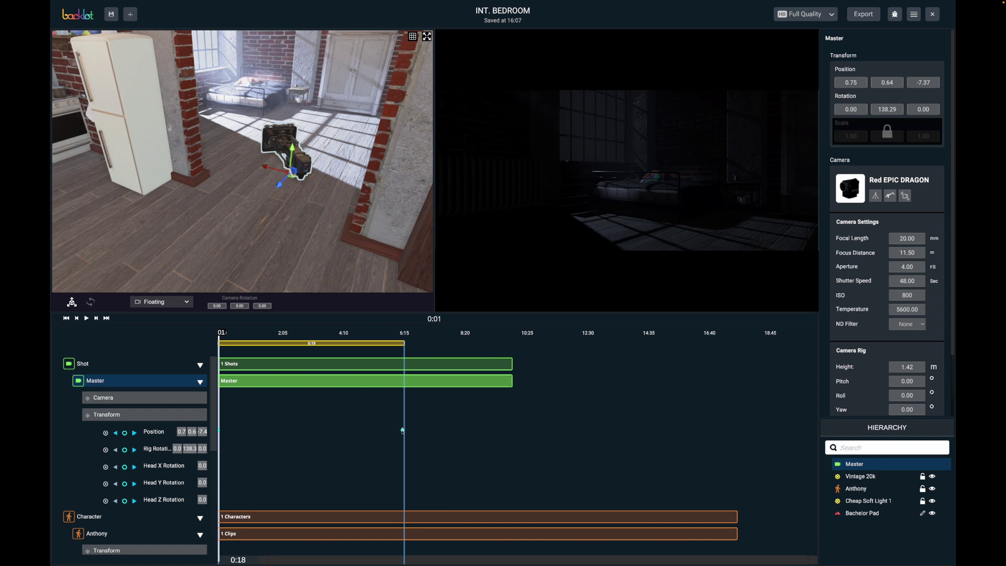
# - Play back the Master camera's slowed move from the start of the timeline
pyautogui.click(66, 317)
pyautogui.press('space')
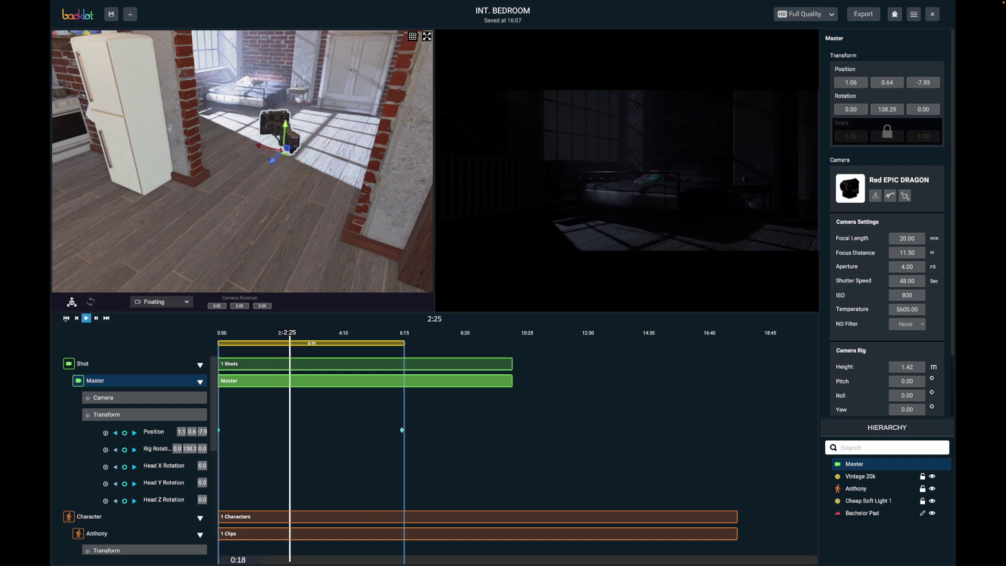
pyautogui.press('space')
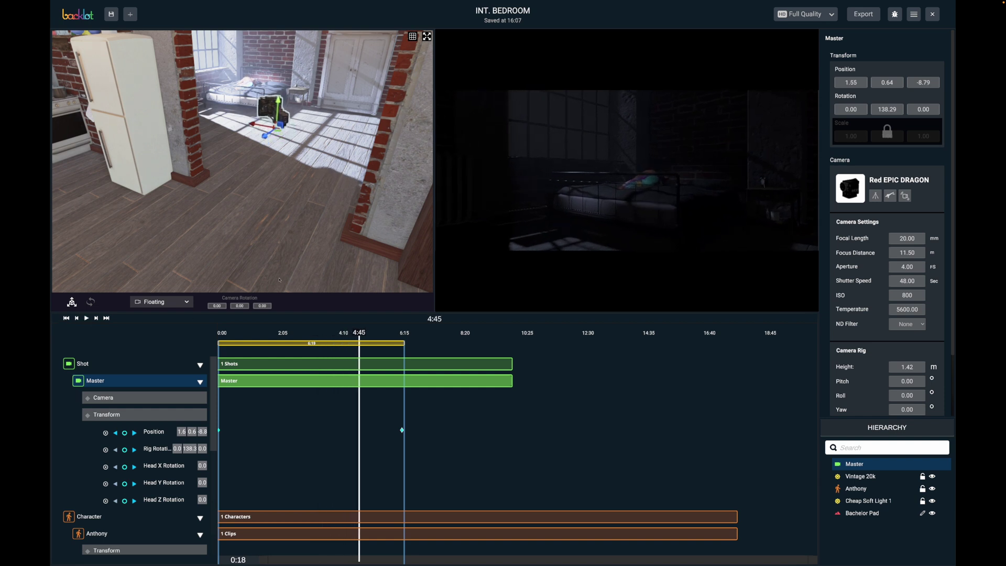
# - Set the environment's time of day to 3:00 AM
pyautogui.click(304, 243)
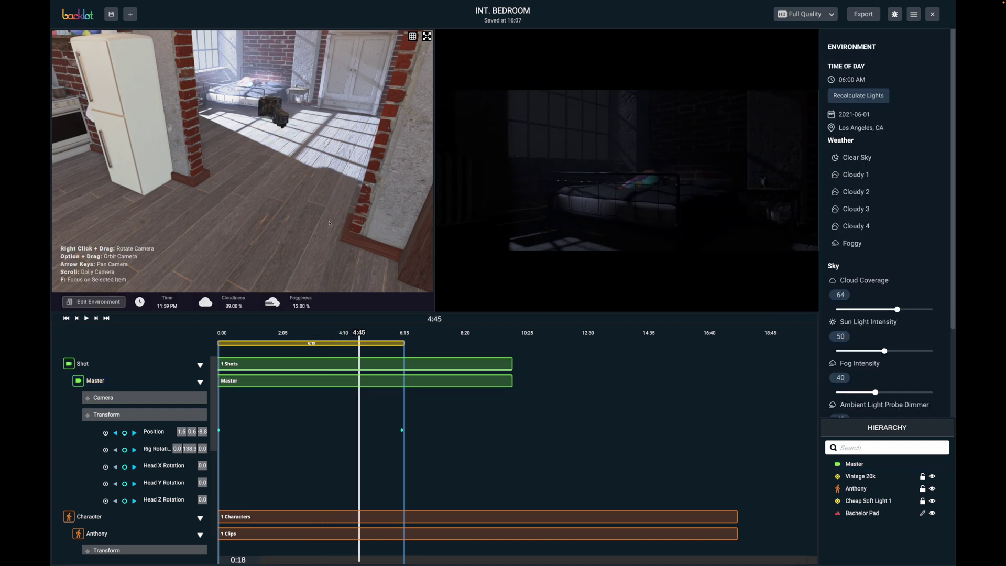
pyautogui.click(842, 81)
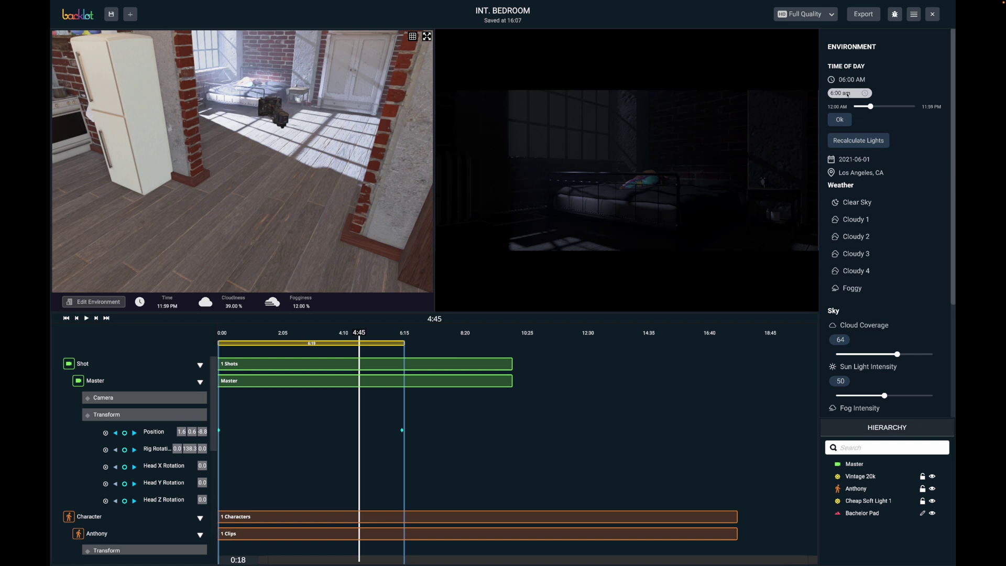
pyautogui.click(847, 94)
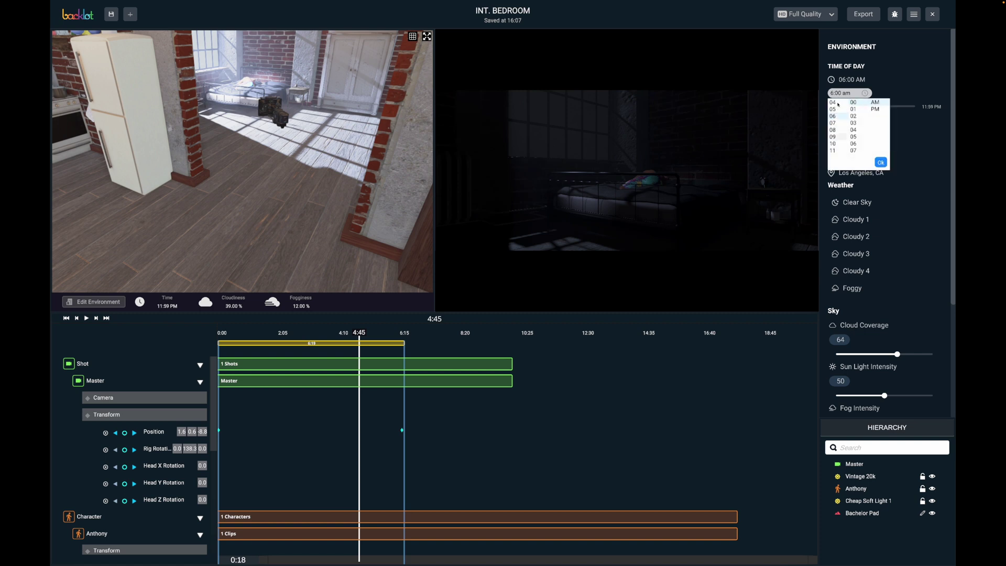
pyautogui.scroll(3, 832, 110)
pyautogui.click(833, 123)
pyautogui.click(879, 162)
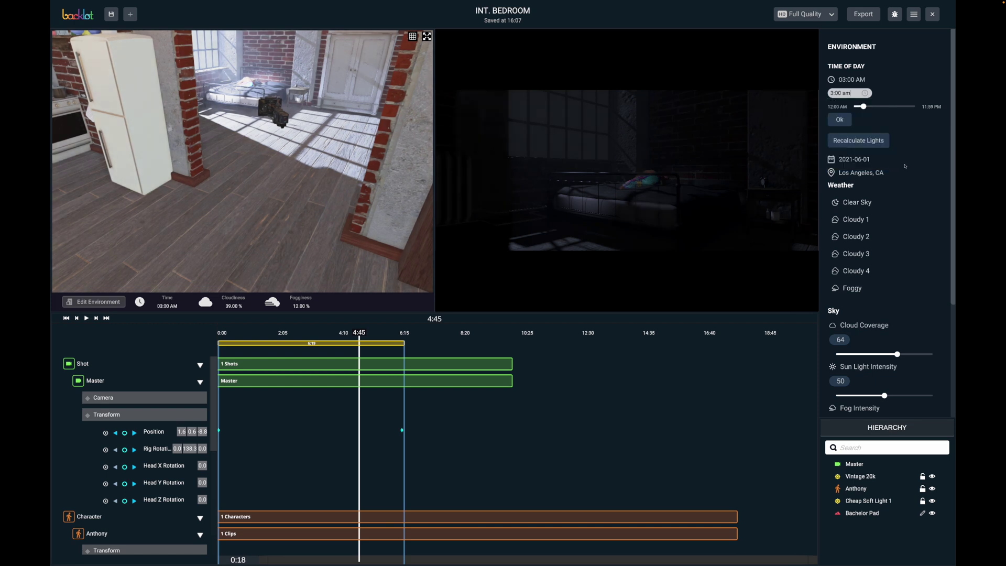
pyautogui.click(839, 120)
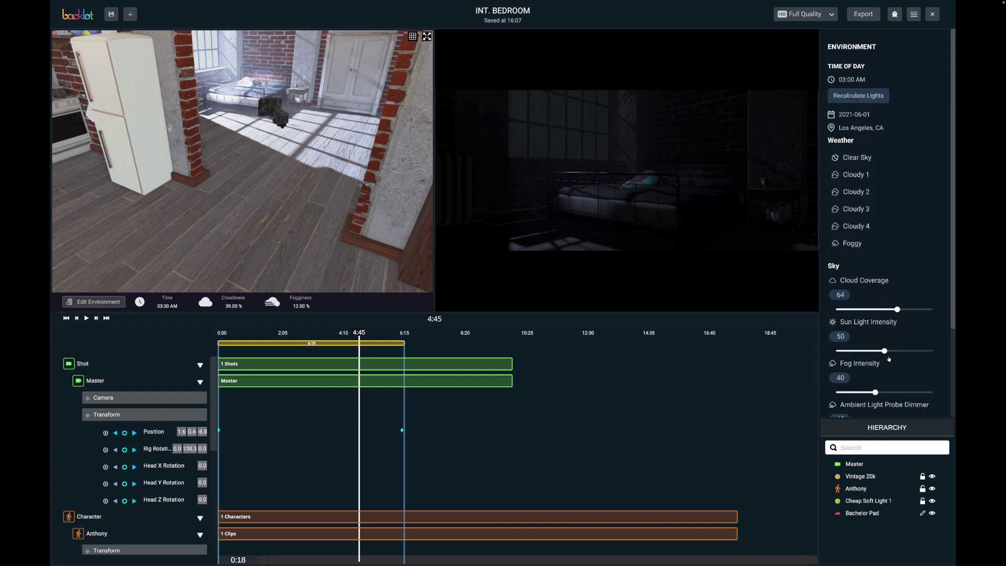
# - Set the environment's sun light intensity to 0, fog intensity to 60 and ambient light probe dimmer to 7
pyautogui.moveTo(884, 350); pyautogui.dragTo(836, 350)
pyautogui.moveTo(893, 392)
pyautogui.mouseDown()
pyautogui.moveTo(903, 392)
pyautogui.moveTo(893, 392)
pyautogui.mouseUp()
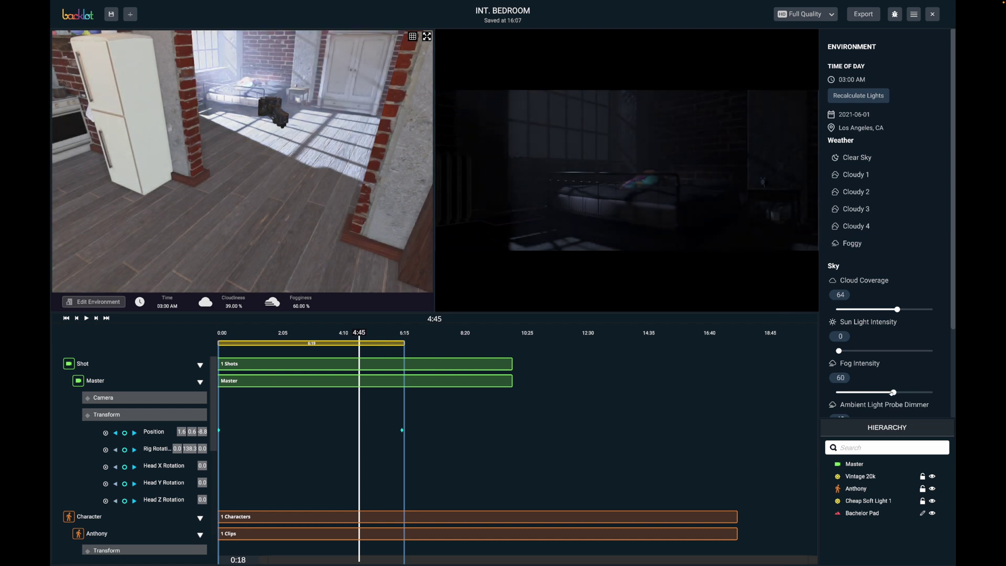
pyautogui.scroll(-3, 869, 383)
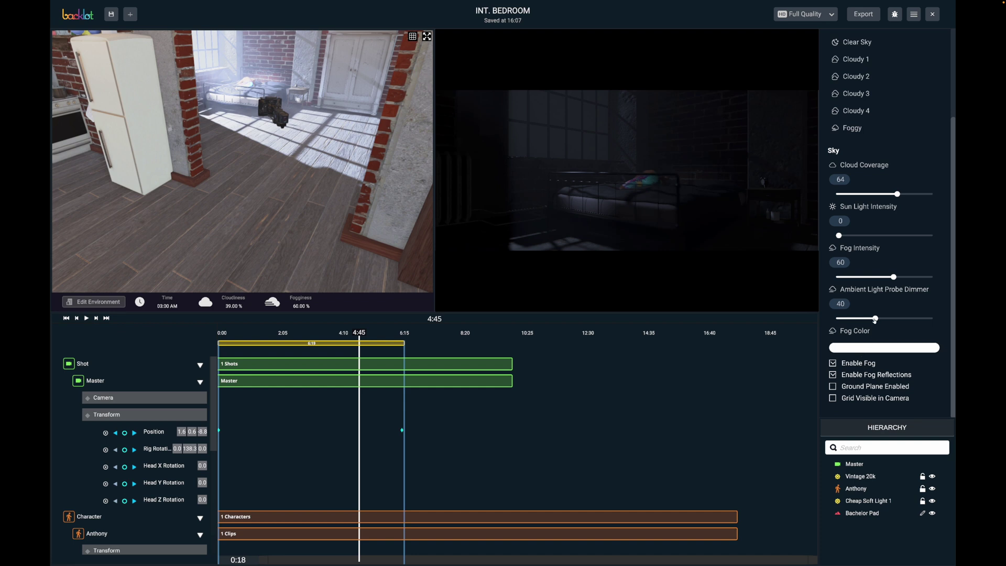
pyautogui.moveTo(866, 320); pyautogui.dragTo(844, 320)
# - Play back the Master shot with the new environment settings and review its export options without exporting
pyautogui.moveTo(570, 271)
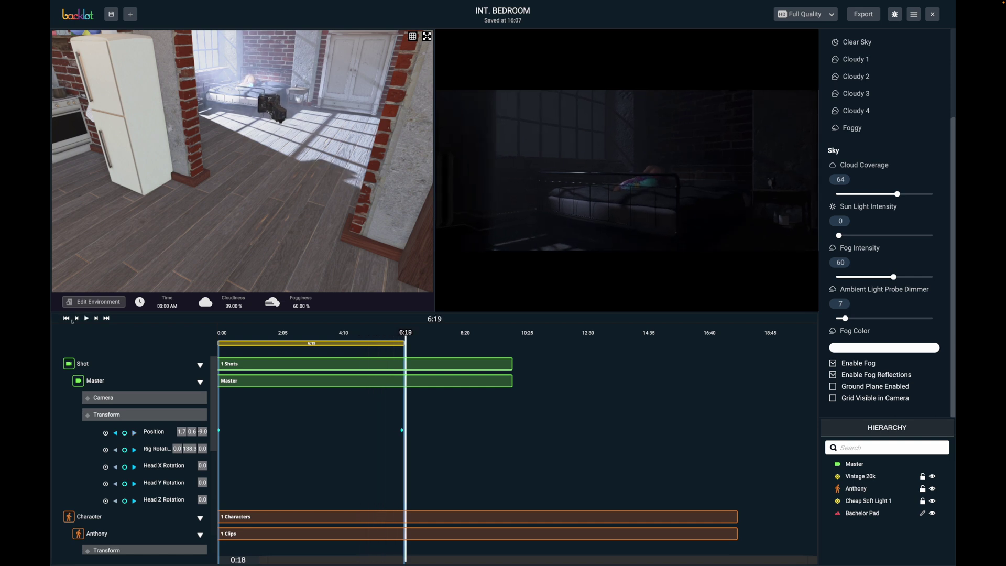
pyautogui.click(86, 318)
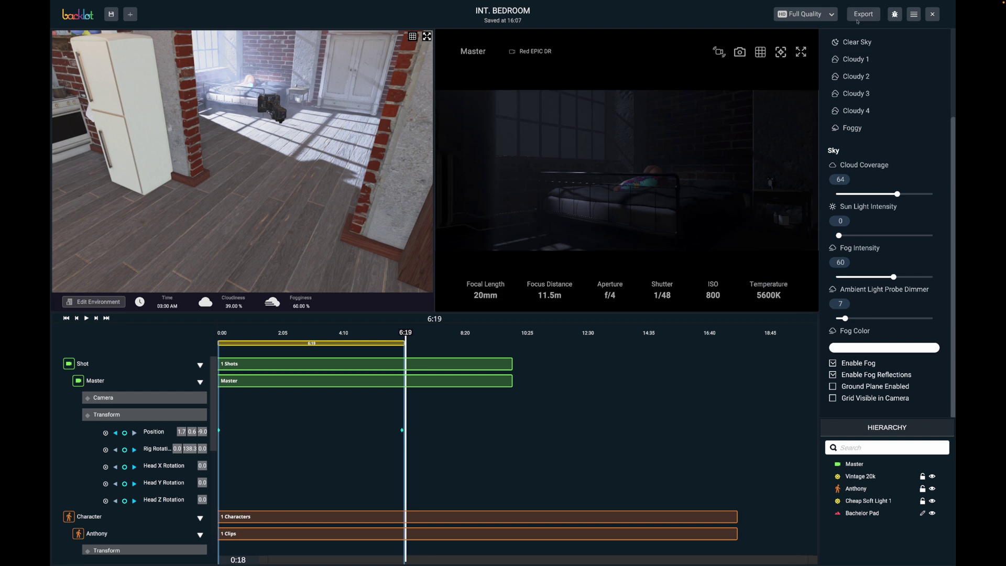
pyautogui.click(861, 14)
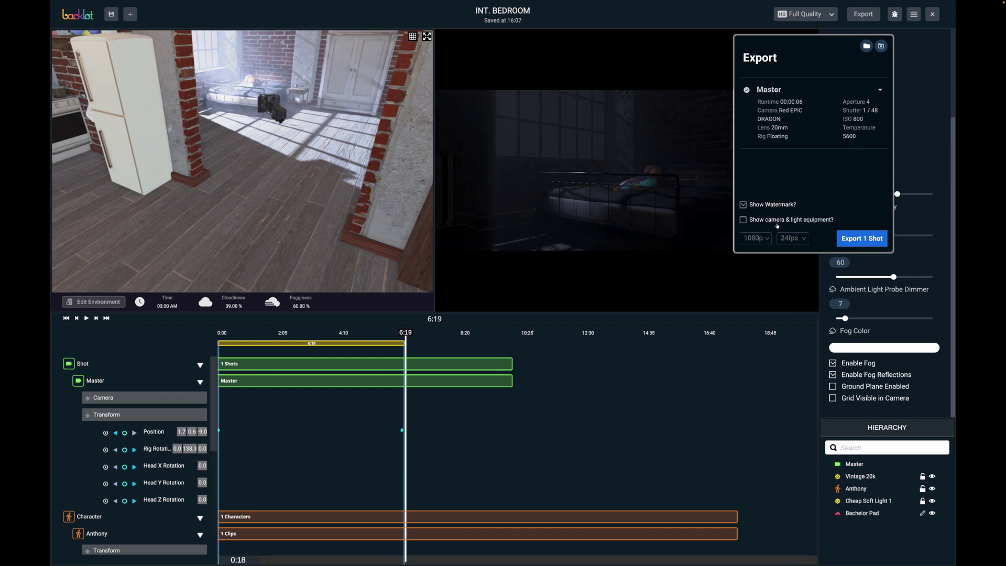
pyautogui.click(732, 373)
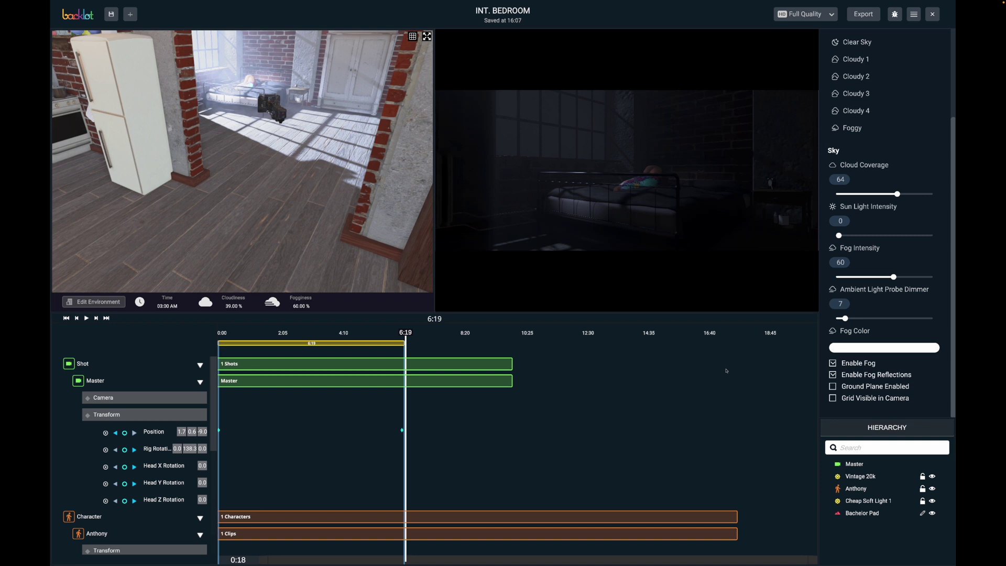
# - Add a Red EPIC DRAGON camera from the library beside the bed, at about X 3.73, Z -10.17, and name the shot "test"
pyautogui.click(132, 17)
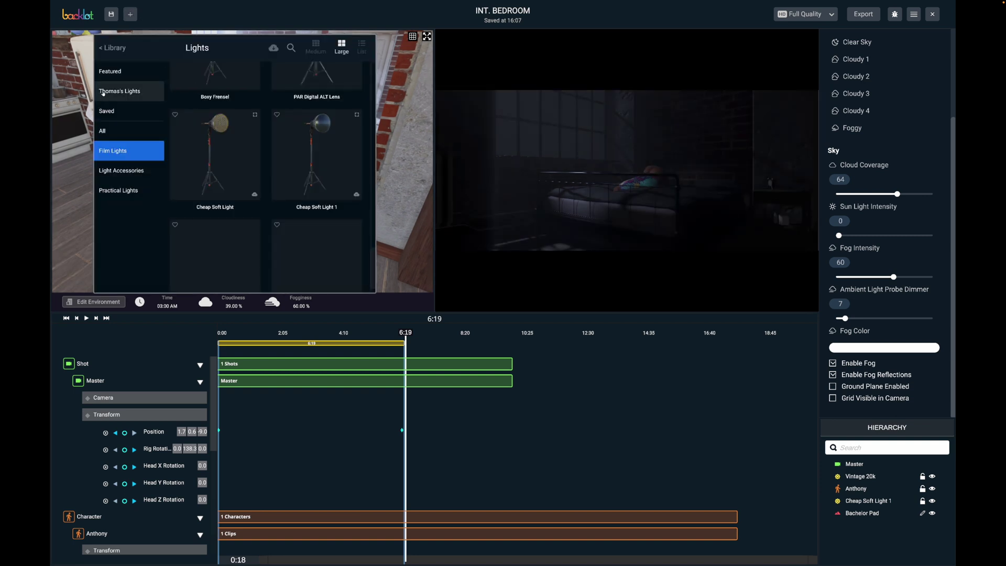
pyautogui.click(113, 47)
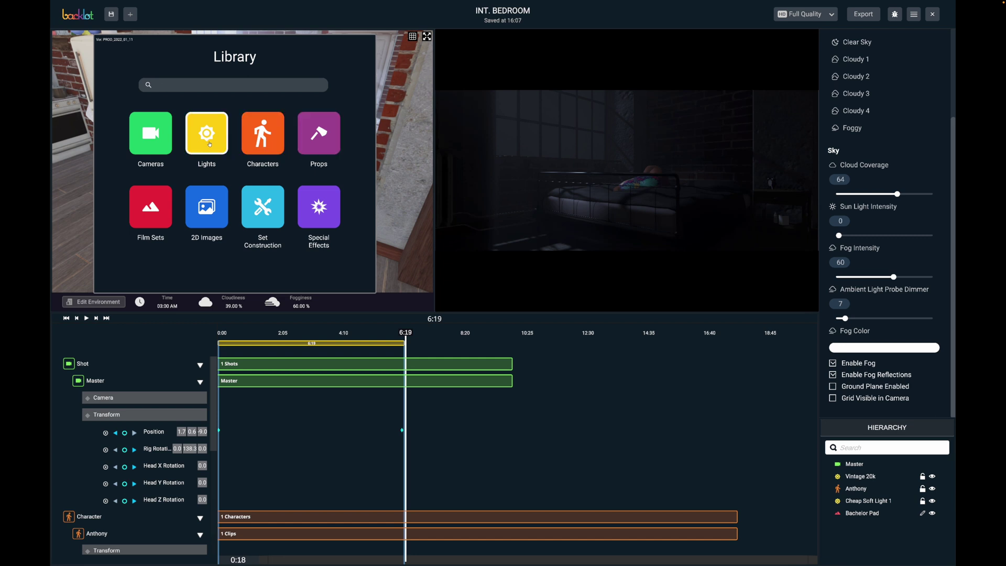
pyautogui.click(154, 137)
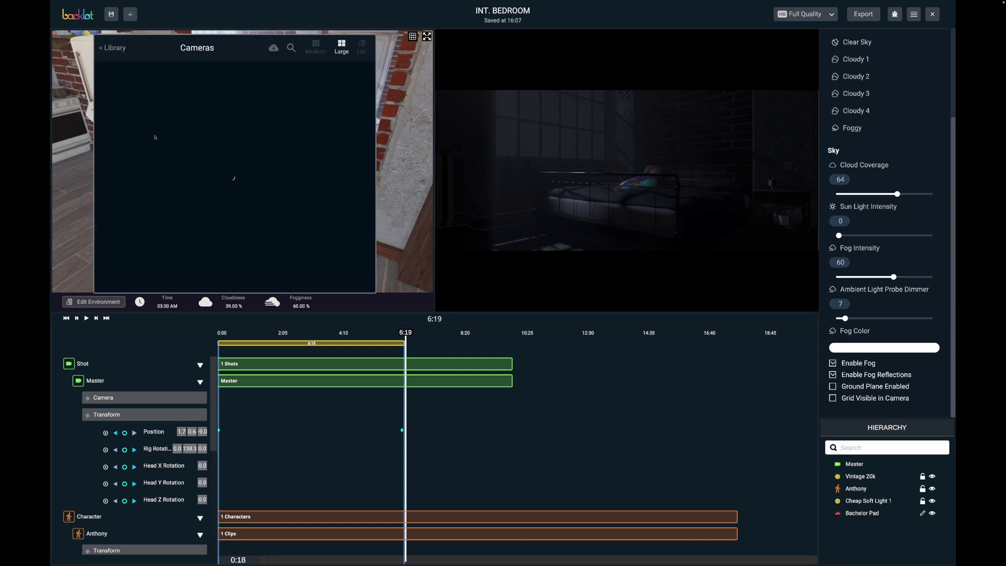
pyautogui.scroll(-3, 155, 139)
pyautogui.click(162, 205)
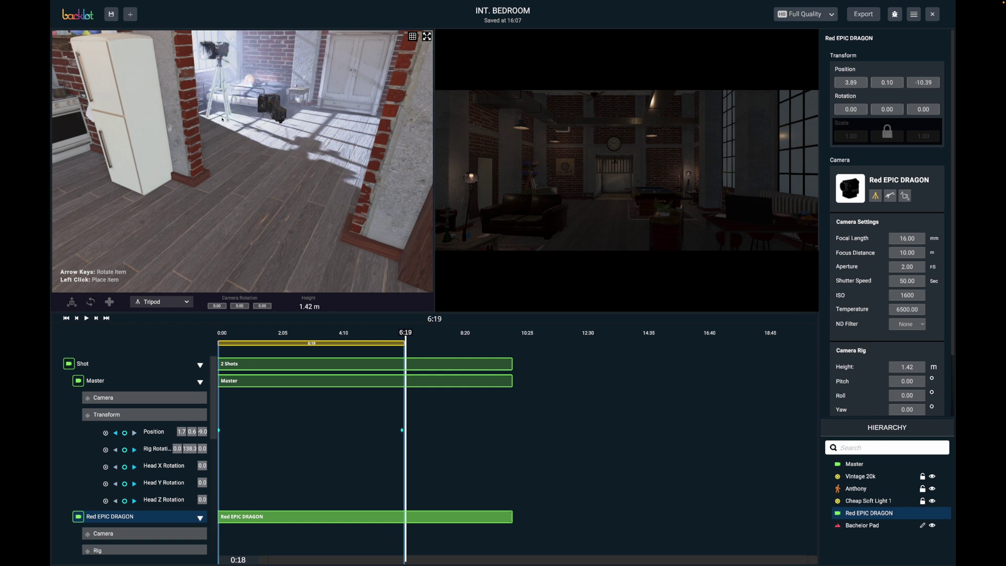
pyautogui.click(222, 121)
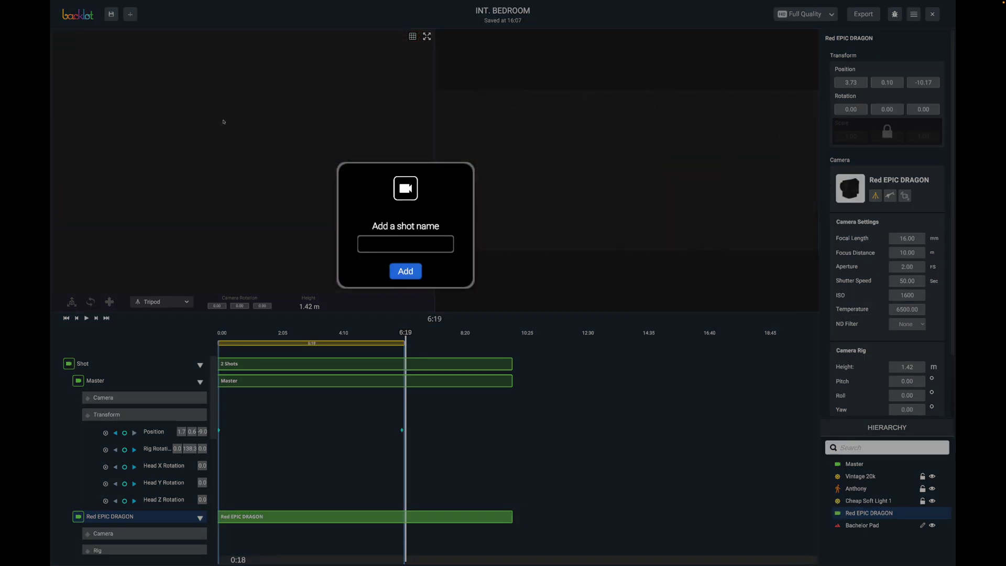
pyautogui.write('test')
pyautogui.press('Return')
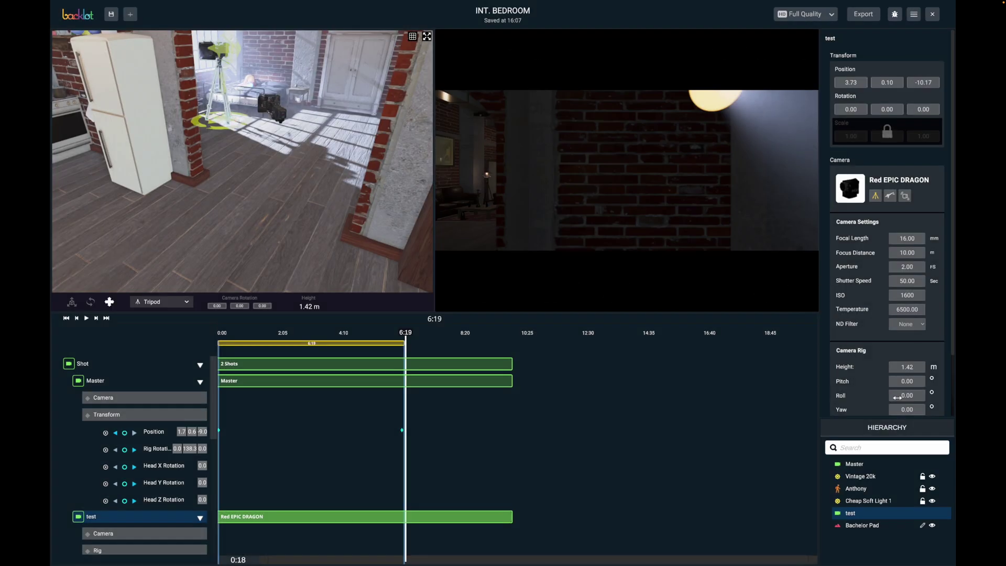
# - Aim the test camera down at the sleeping man with about -170.90 rotation, 24.00 pitch and 9.10 roll
pyautogui.scroll(-2, 896, 393)
pyautogui.scroll(-1, 897, 399)
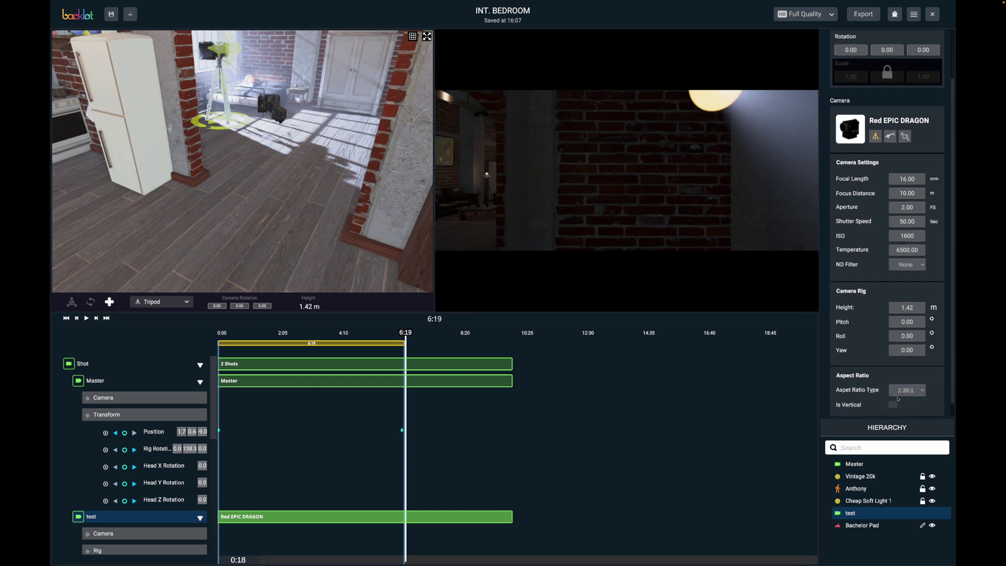
pyautogui.moveTo(221, 128); pyautogui.dragTo(767, 134)
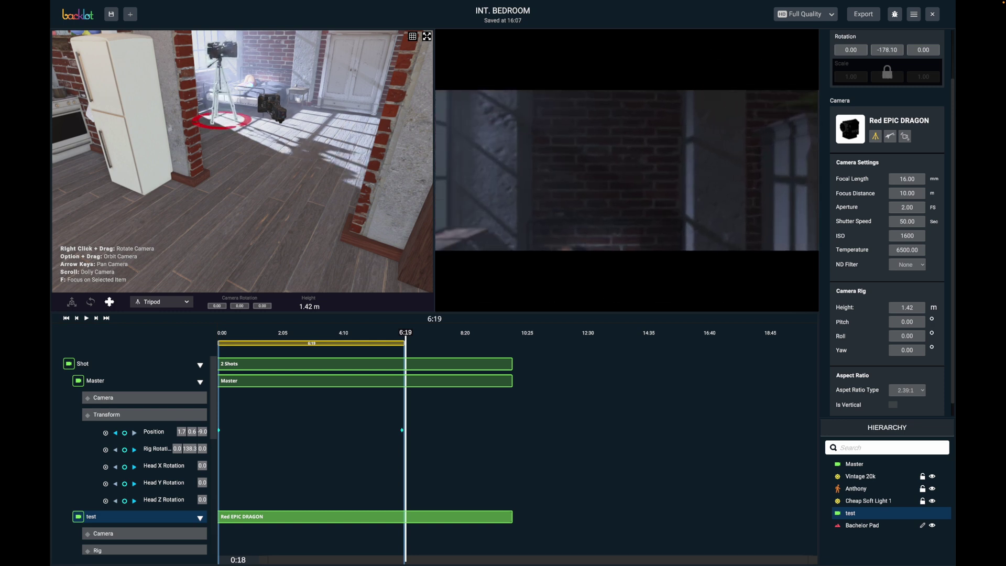
pyautogui.moveTo(1005, 227); pyautogui.dragTo(1004, 314)
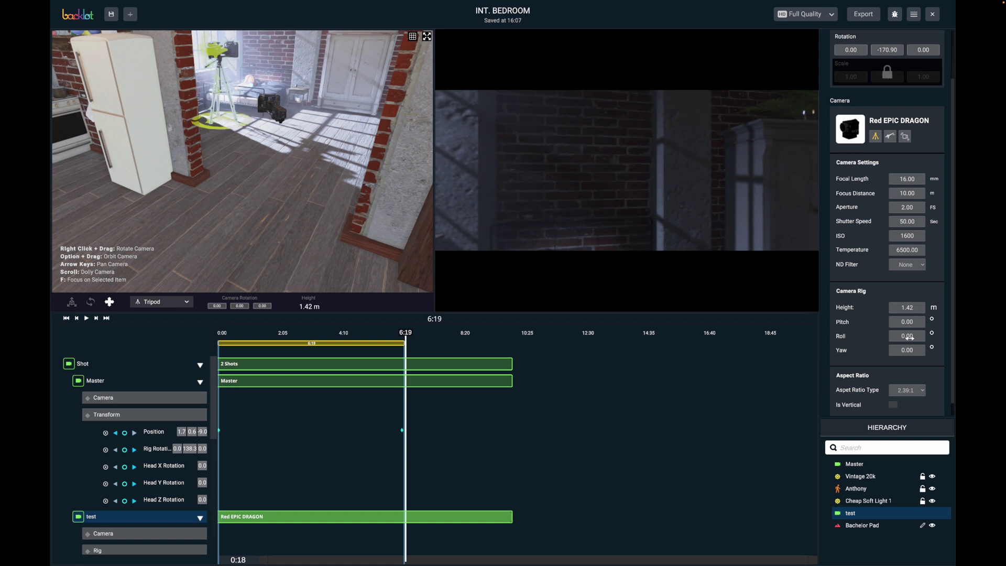
pyautogui.moveTo(931, 333); pyautogui.dragTo(972, 325)
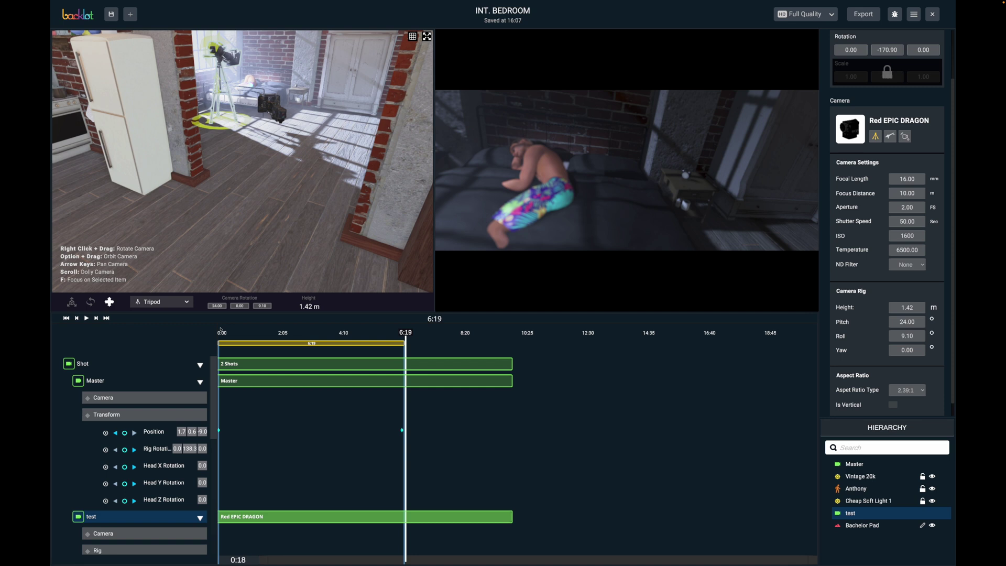
# - Play back the test shot and set the test camera's ISO to 800
pyautogui.click(86, 318)
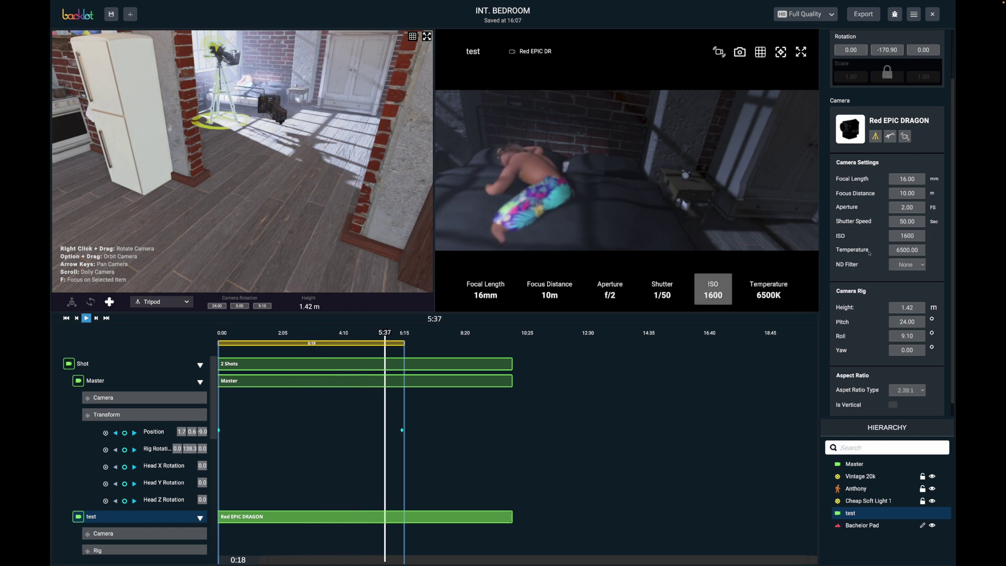
pyautogui.click(898, 235)
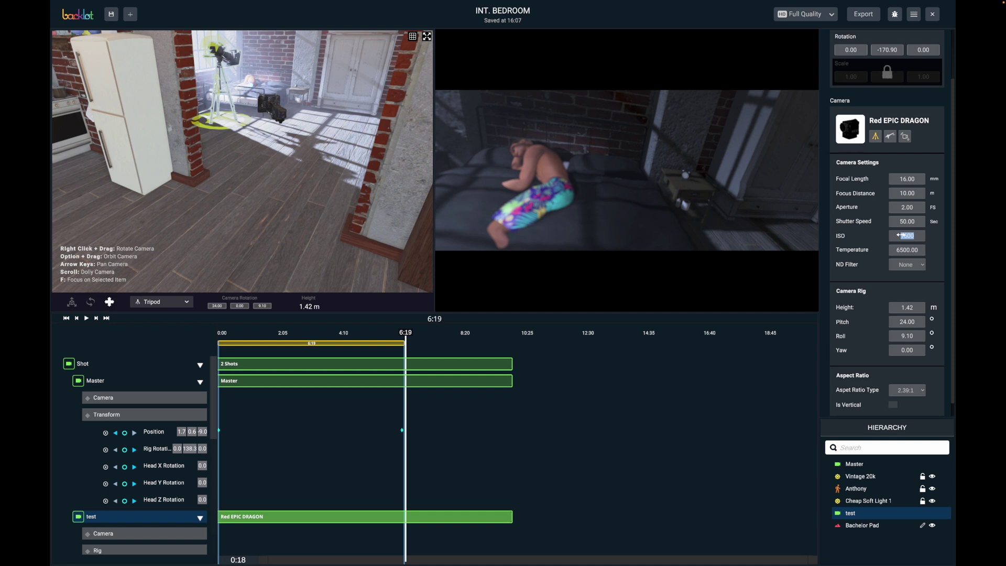
pyautogui.write('800')
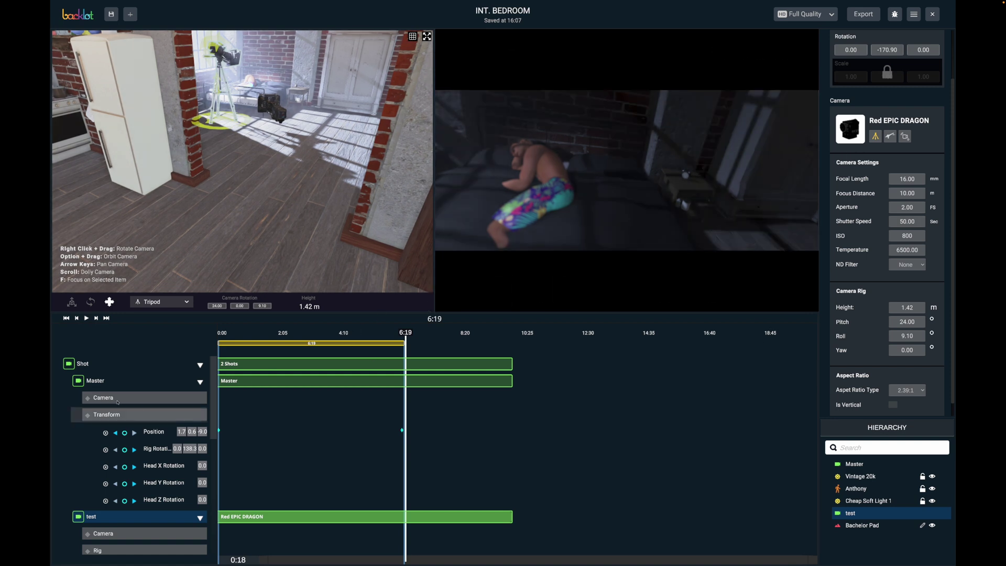
# - Select the Master shot and export it as a video, excluding the test shot from the export
pyautogui.click(87, 382)
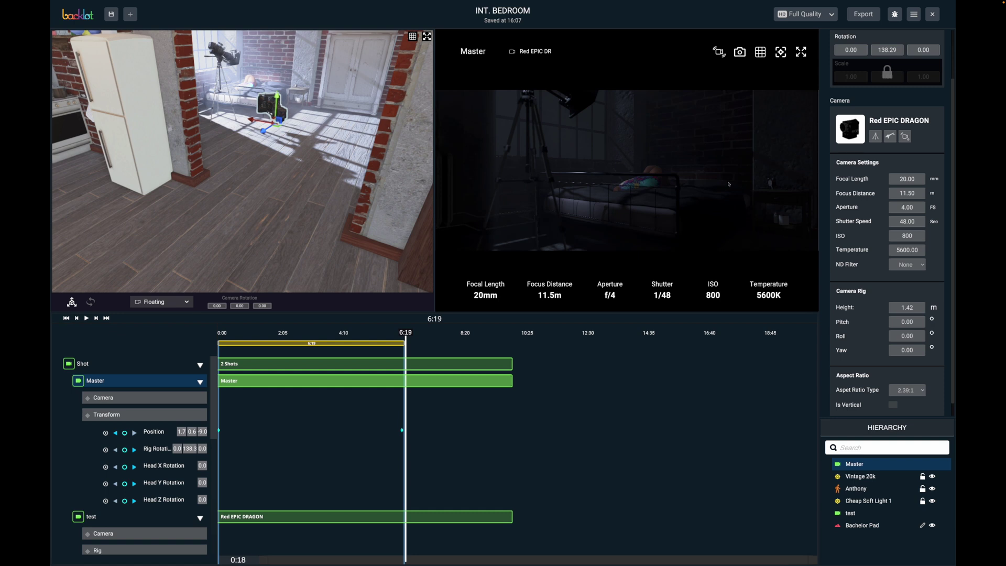
pyautogui.click(862, 15)
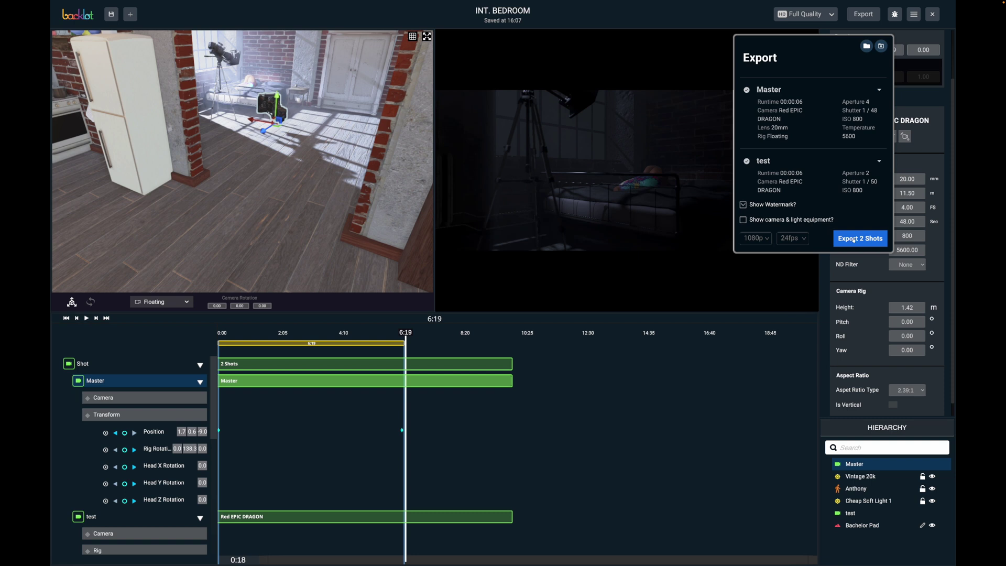
pyautogui.click(747, 161)
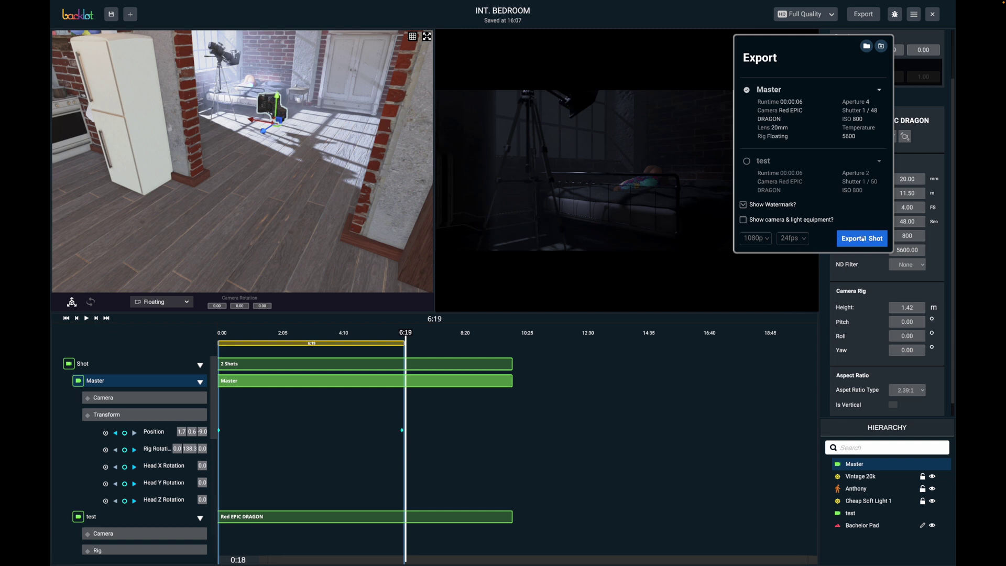
pyautogui.click(862, 238)
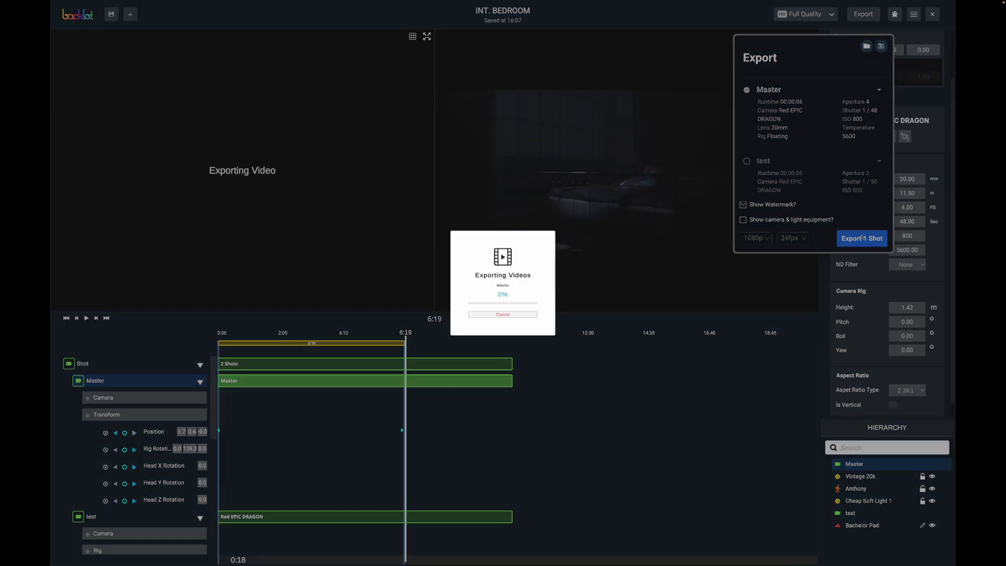
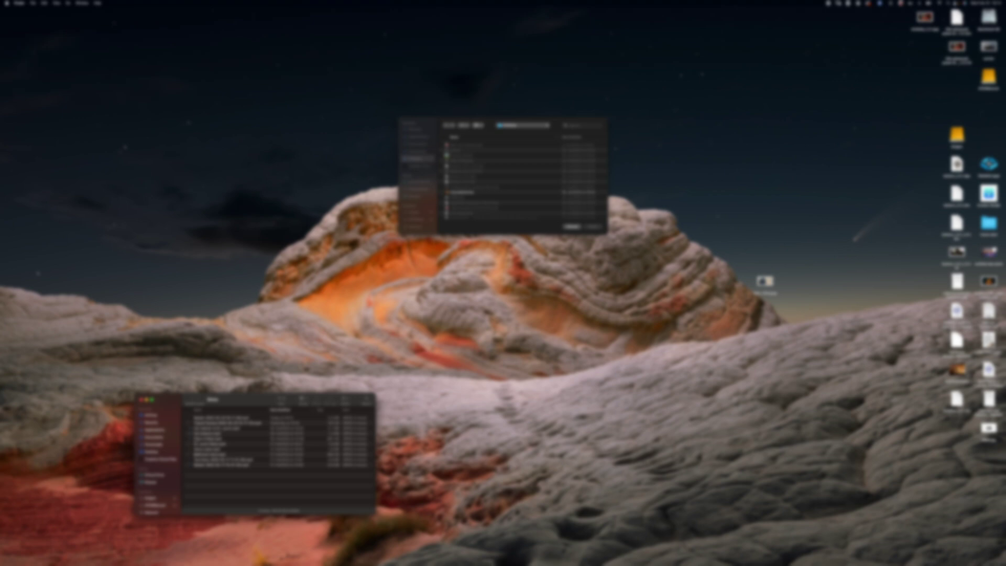
# - Open the exported Master video from the file browser and play it full screen
pyautogui.doubleClick(225, 417)
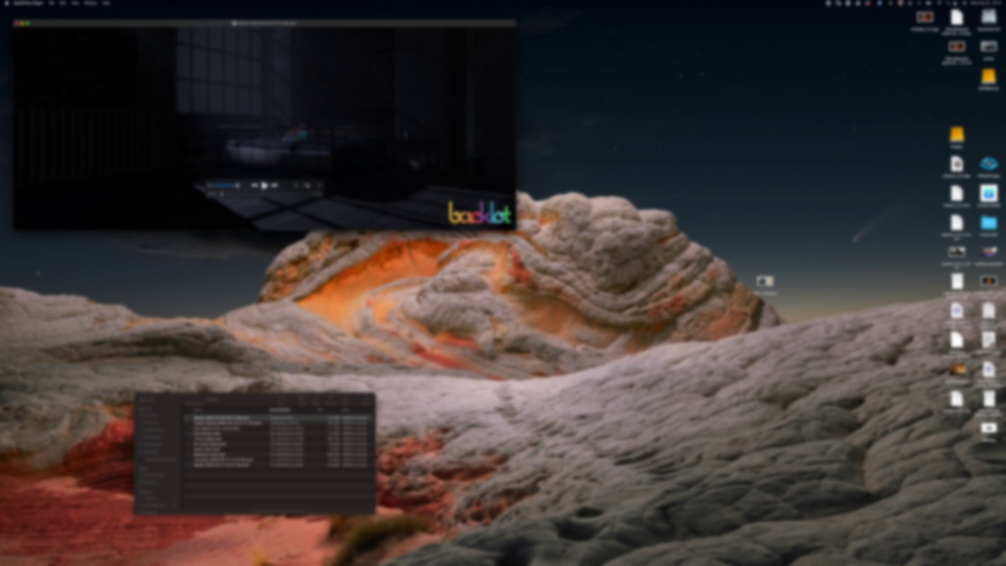
pyautogui.press('super+f')
pyautogui.press('space')
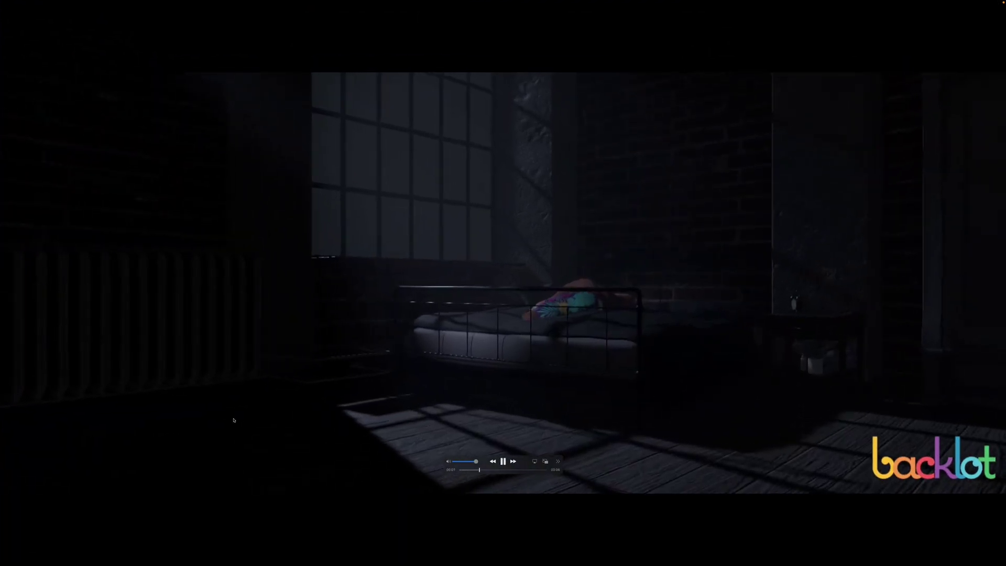